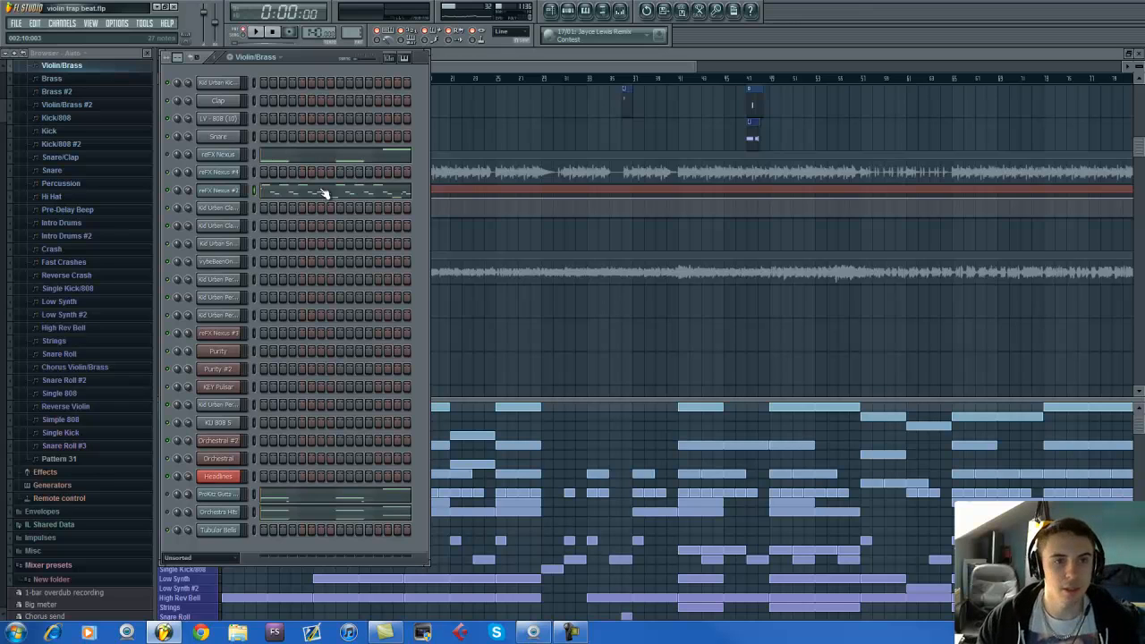
Step: Listen to the Violin/Brass pattern and dismiss the webcam controller pop-up
key("space")
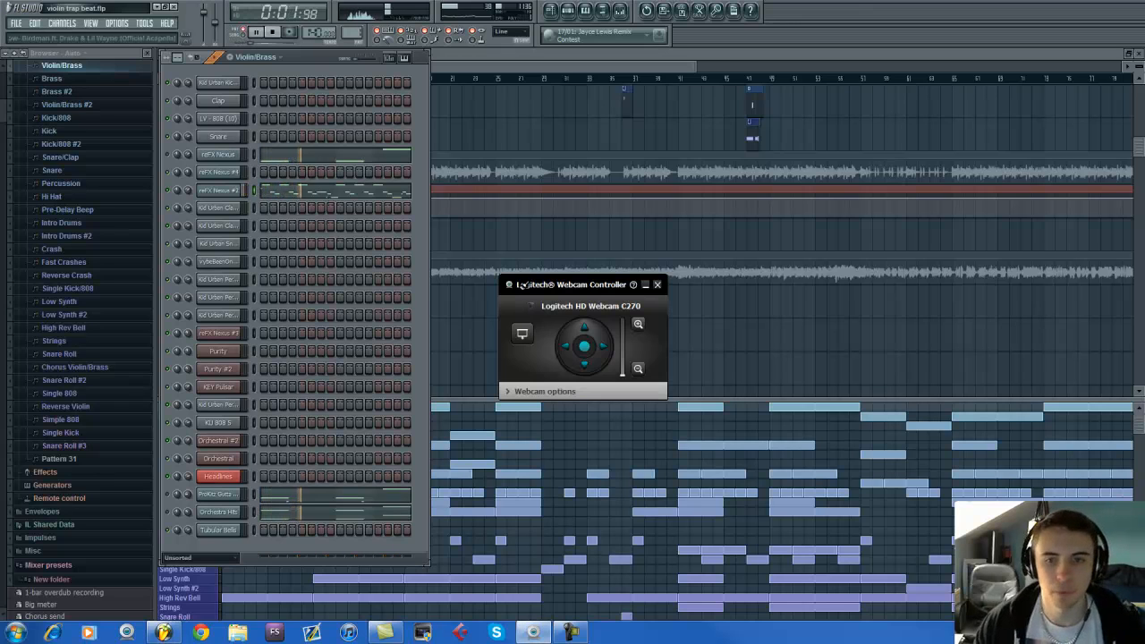
left_click(656, 284)
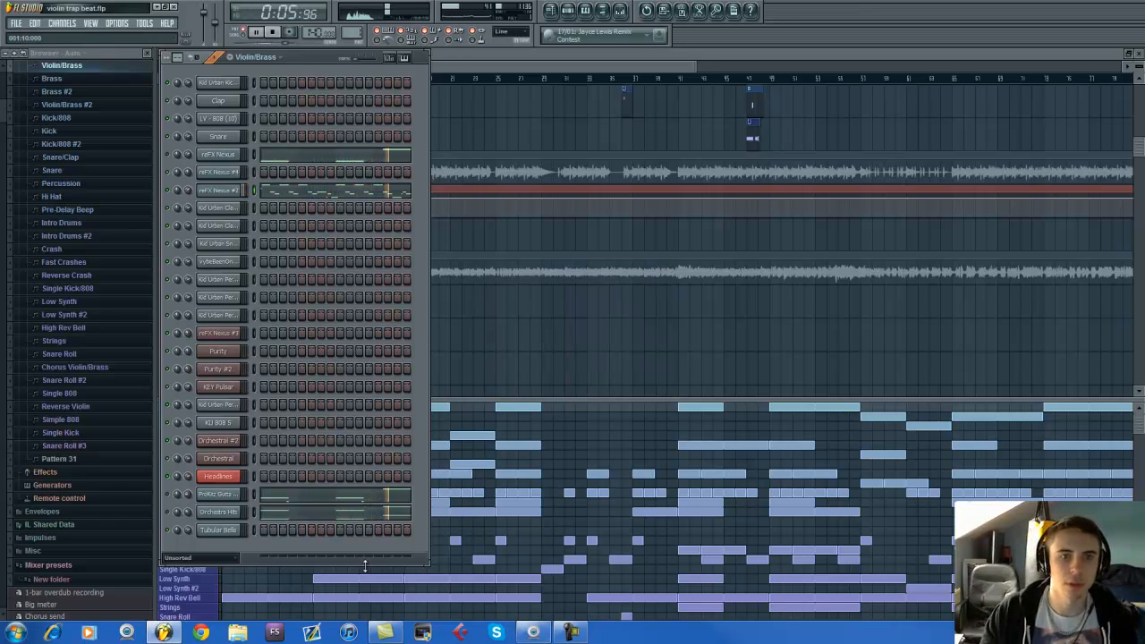
key("space")
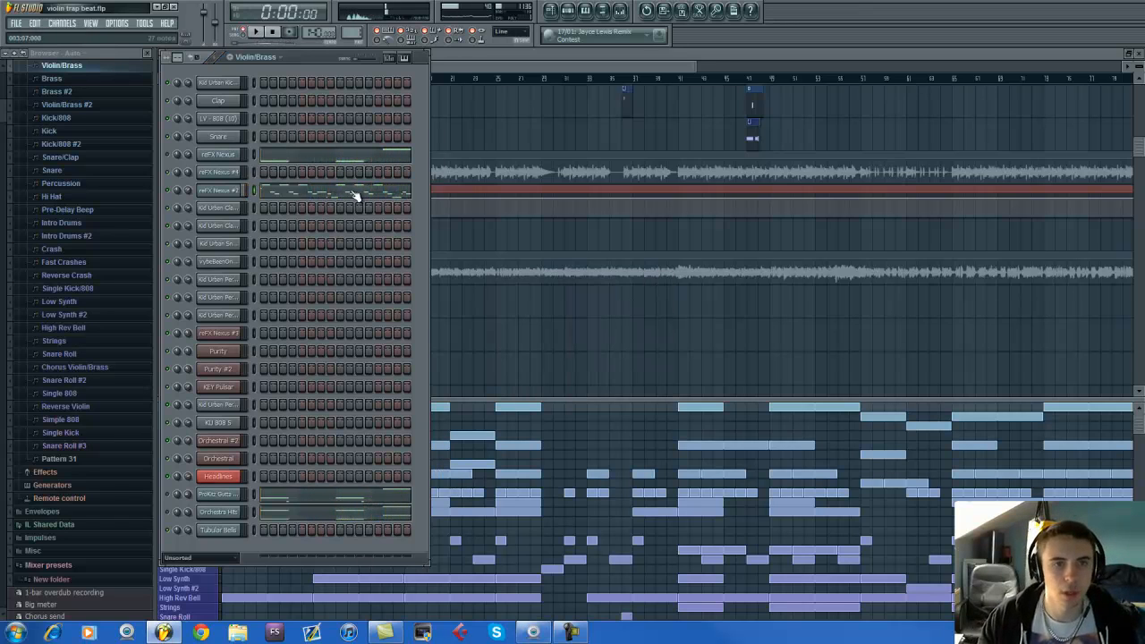
Step: Open the reFX Nexus #2 channel's instrument and examine the XP Dance Orchestra presets around Violin Solo 1
left_click(215, 190)
key("Return")
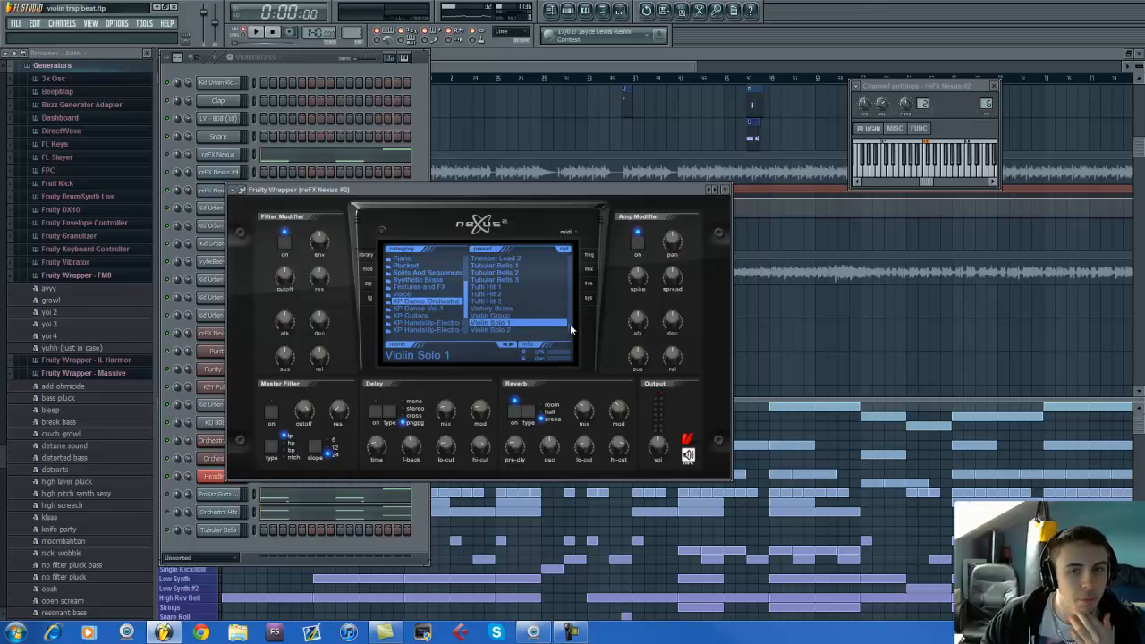
scroll(550, 317, "down", 2)
scroll(549, 317, "up", 1)
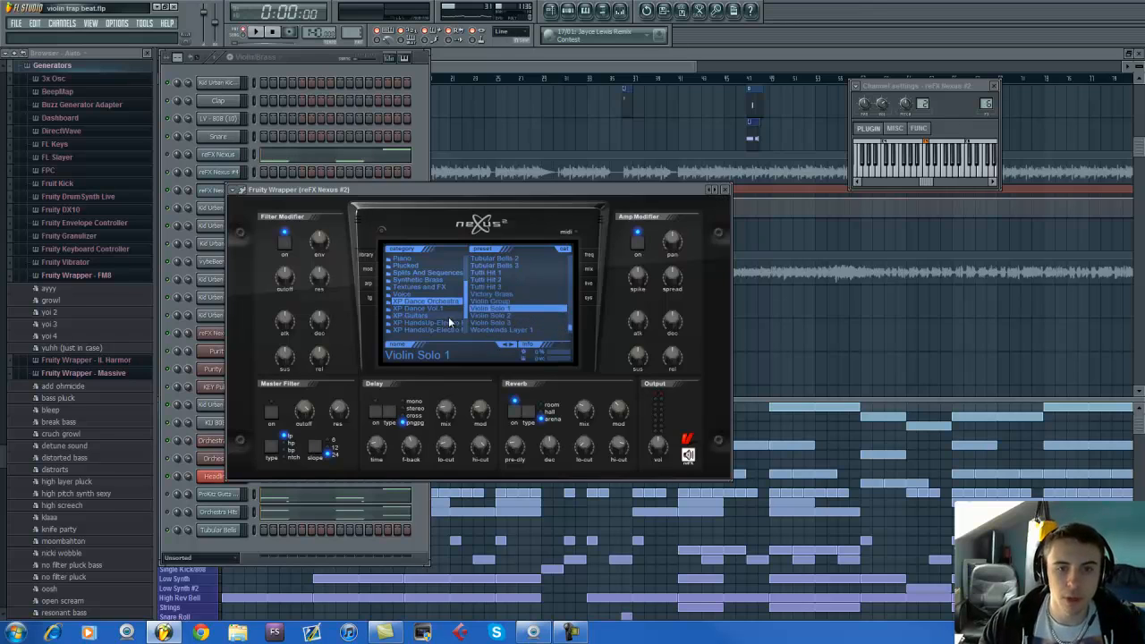
scroll(488, 313, "down", 1)
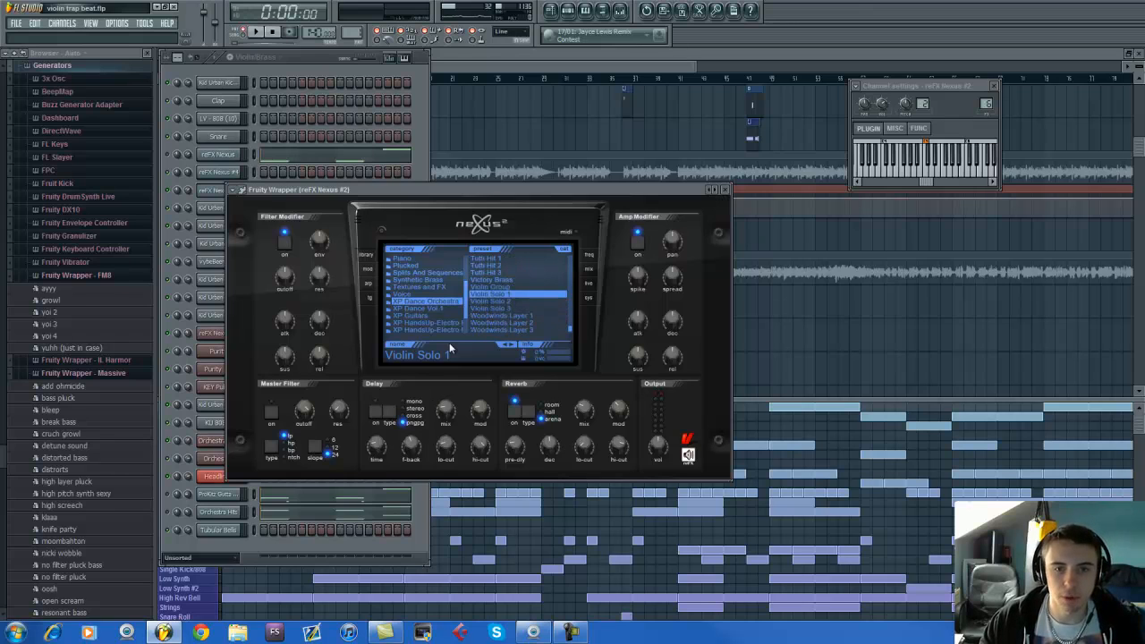
mouse_move(570, 324)
left_mouse_down()
mouse_move(568, 256)
mouse_move(565, 331)
left_mouse_up()
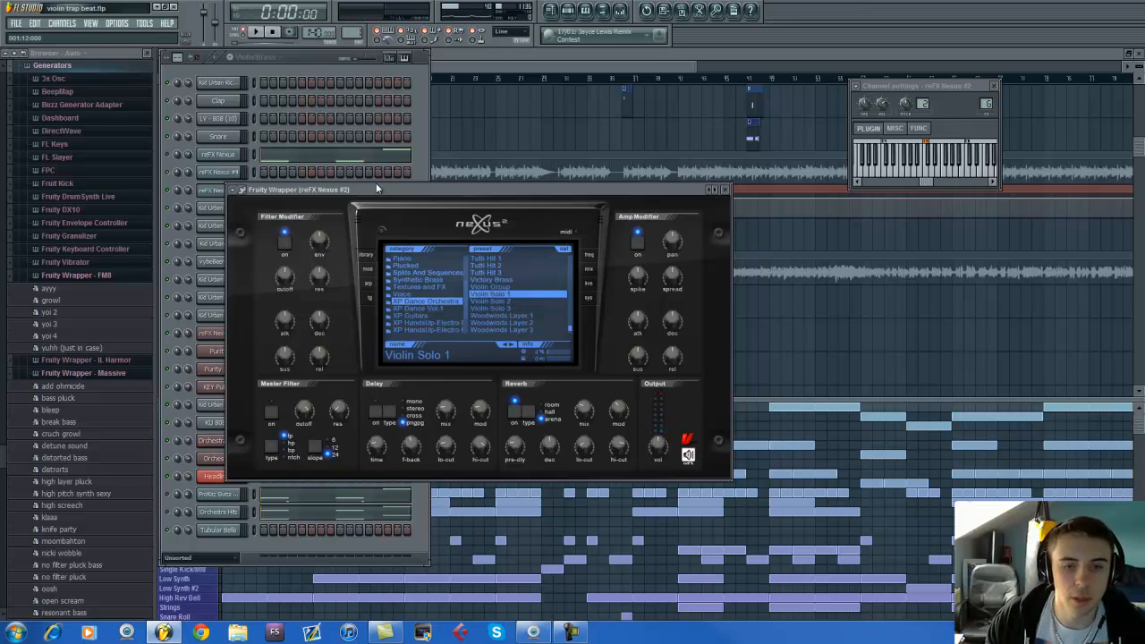
left_click(514, 413)
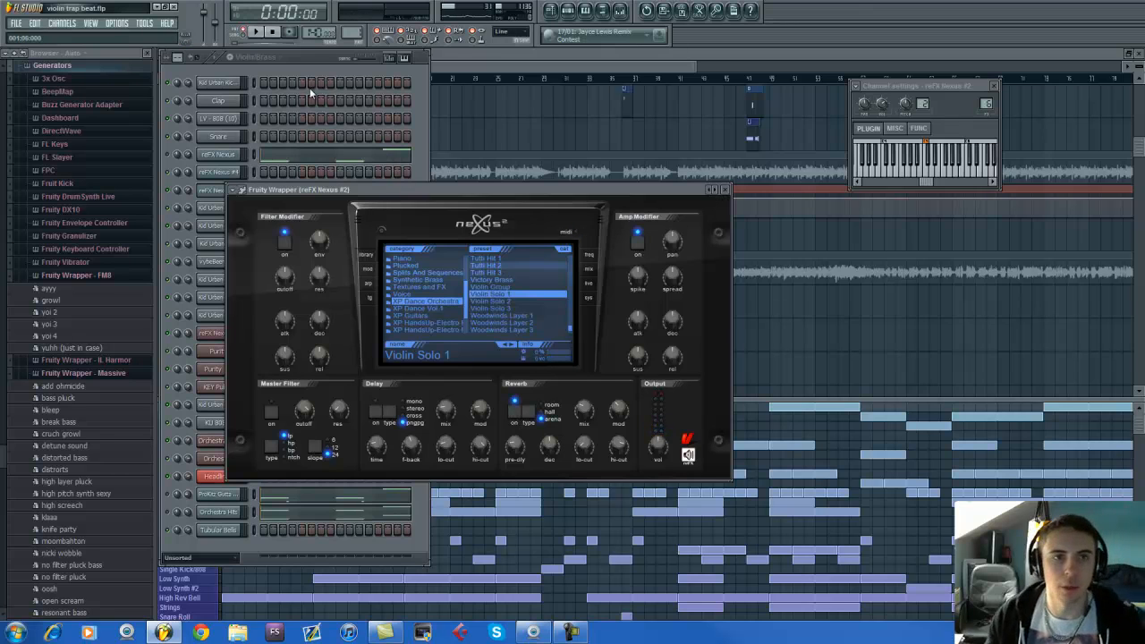
Step: Open the violin melody of the reFX Nexus #2 channel in the piano roll
left_click(298, 53)
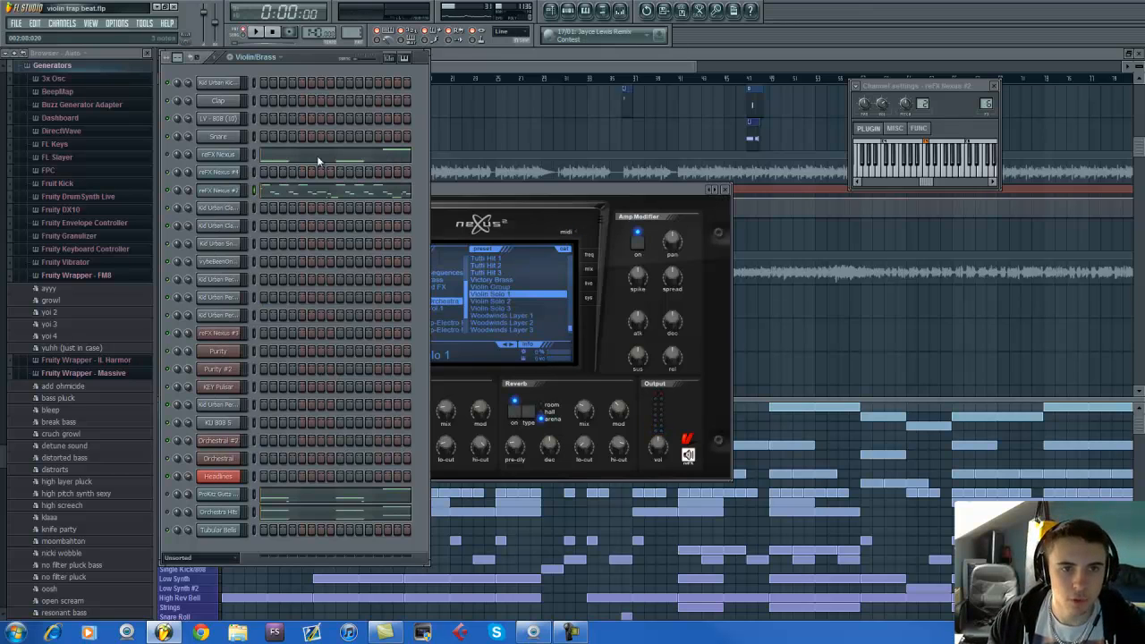
left_click(326, 191)
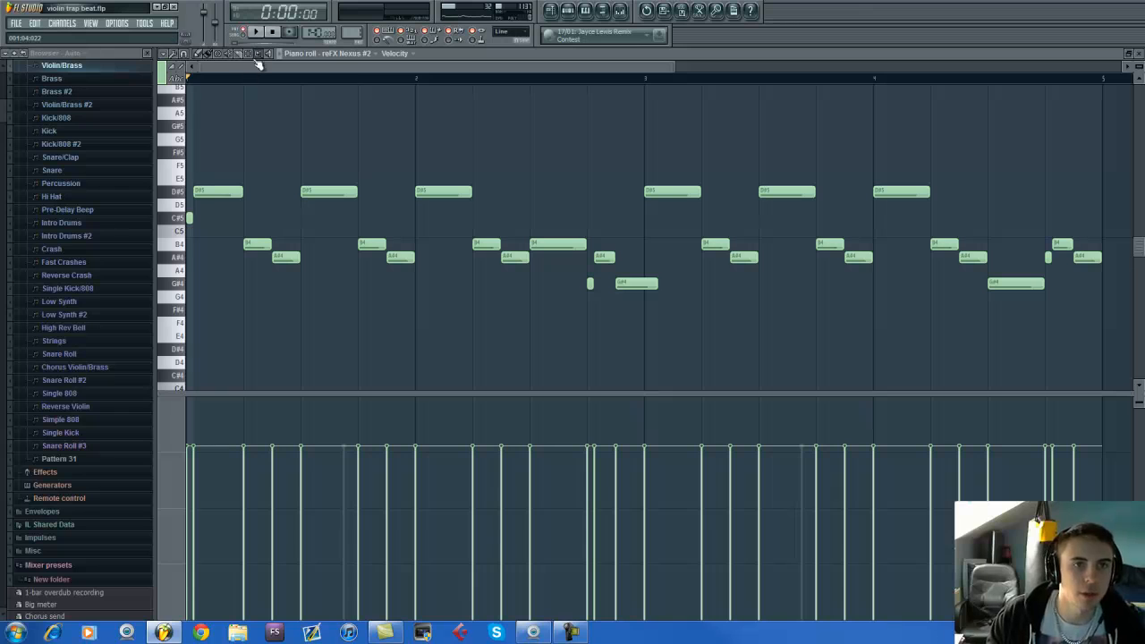
left_click_drag(186, 140, 186, 168)
Step: Transpose the whole melody down three semitones, bringing its highest notes to C5, and clear the note selection
left_click_drag(180, 304, 182, 136)
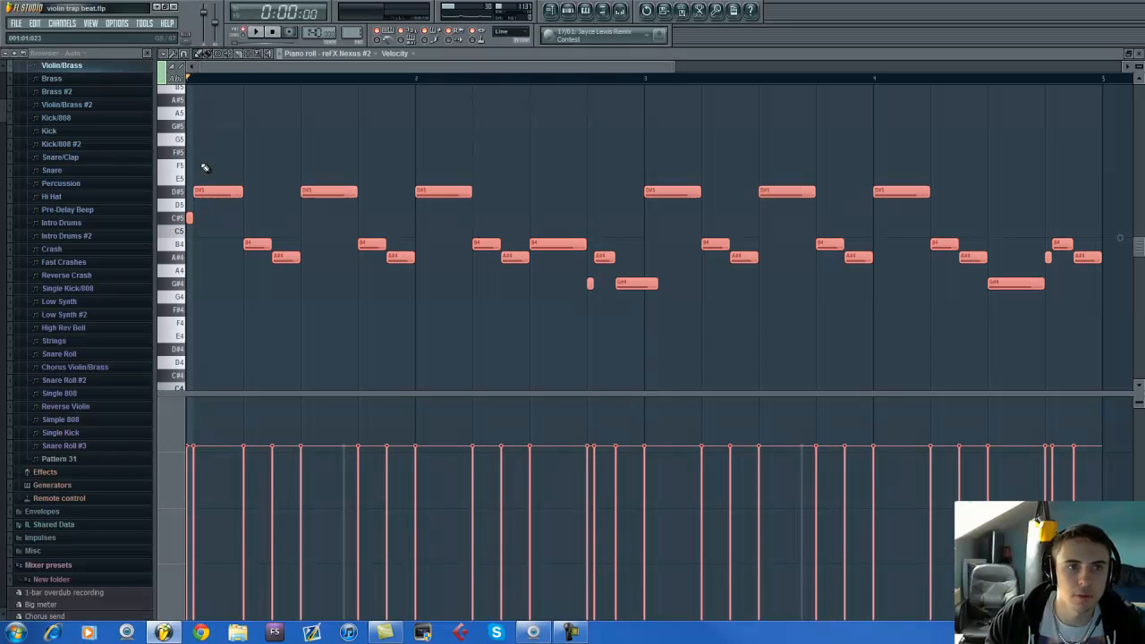
left_click_drag(203, 188, 202, 227)
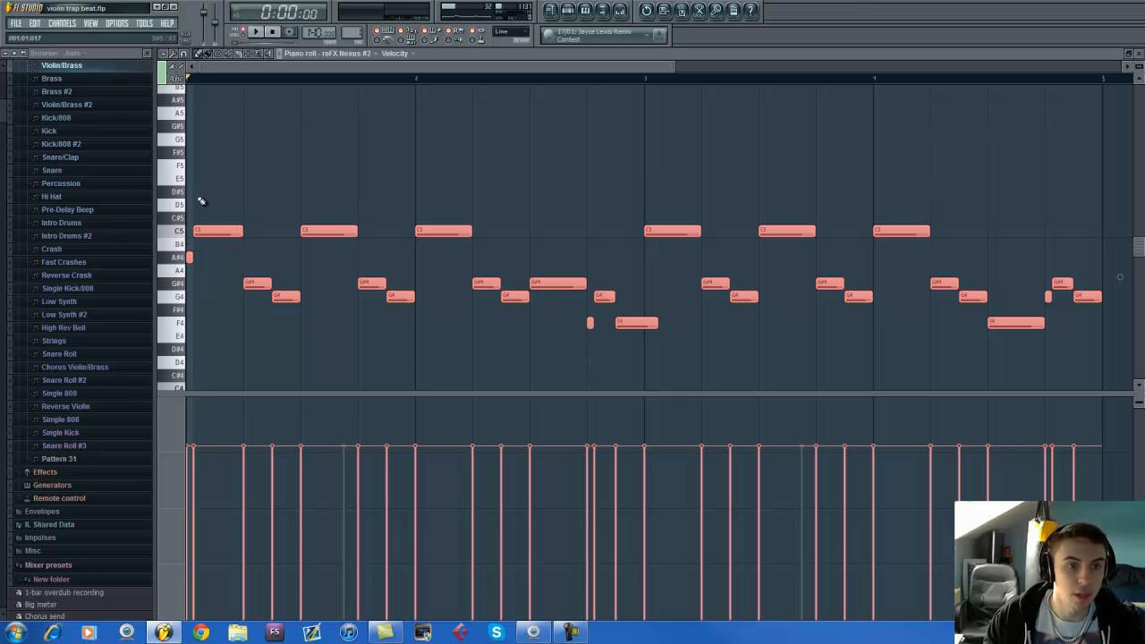
left_click(198, 192)
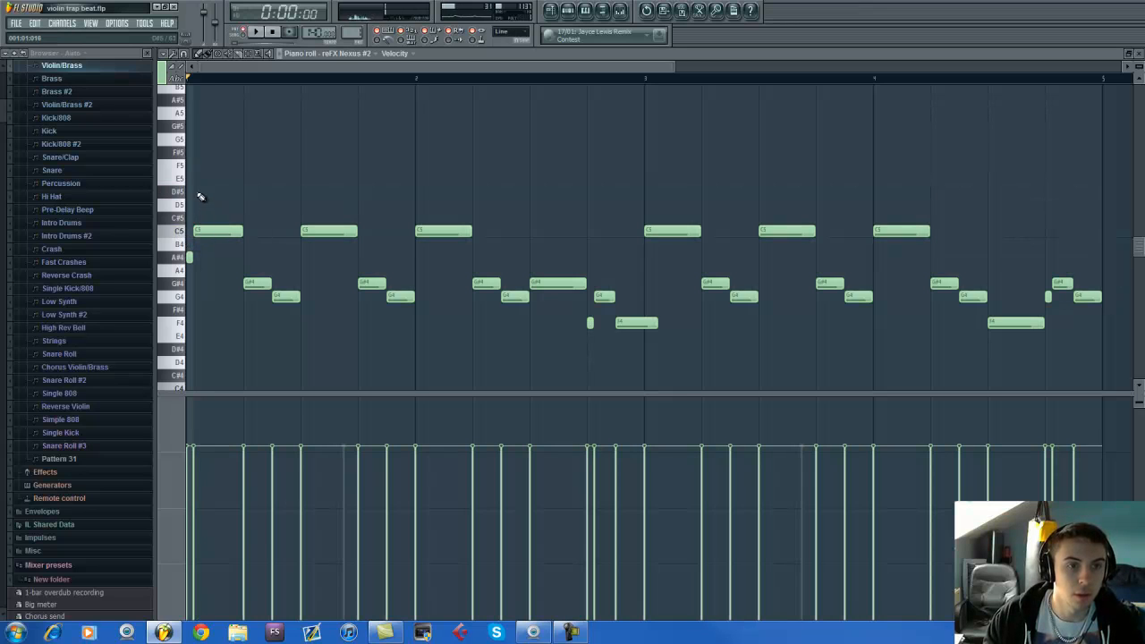
Step: Try a chord by stacking D#5 and G5 on the first C5 note, play it, and delete the two added notes
left_click(199, 191)
left_click(198, 139)
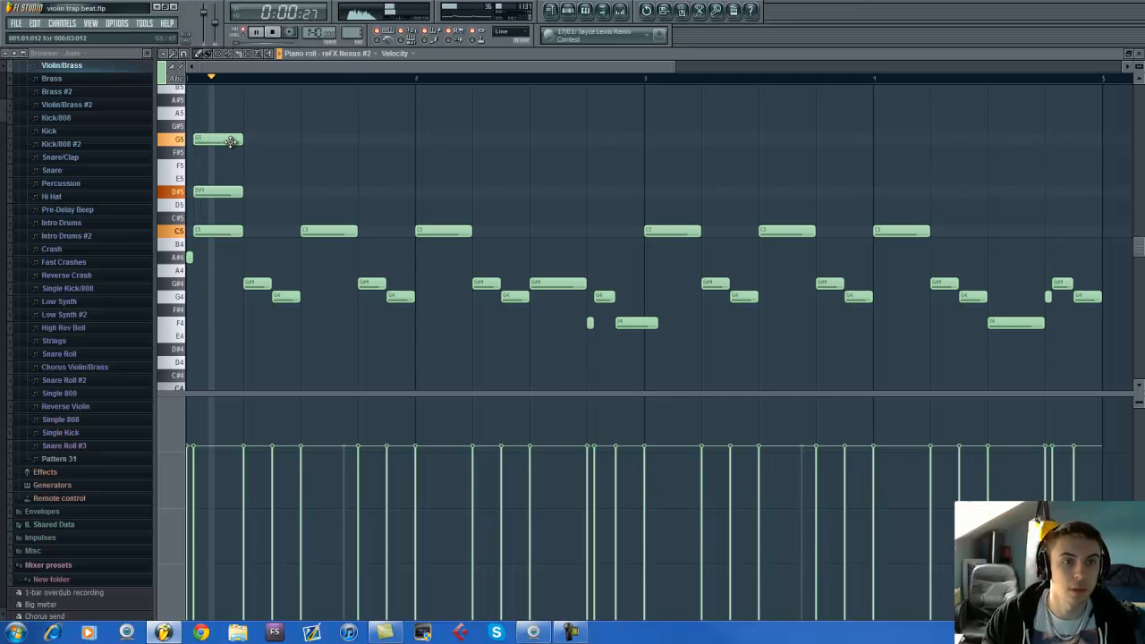
key("space")
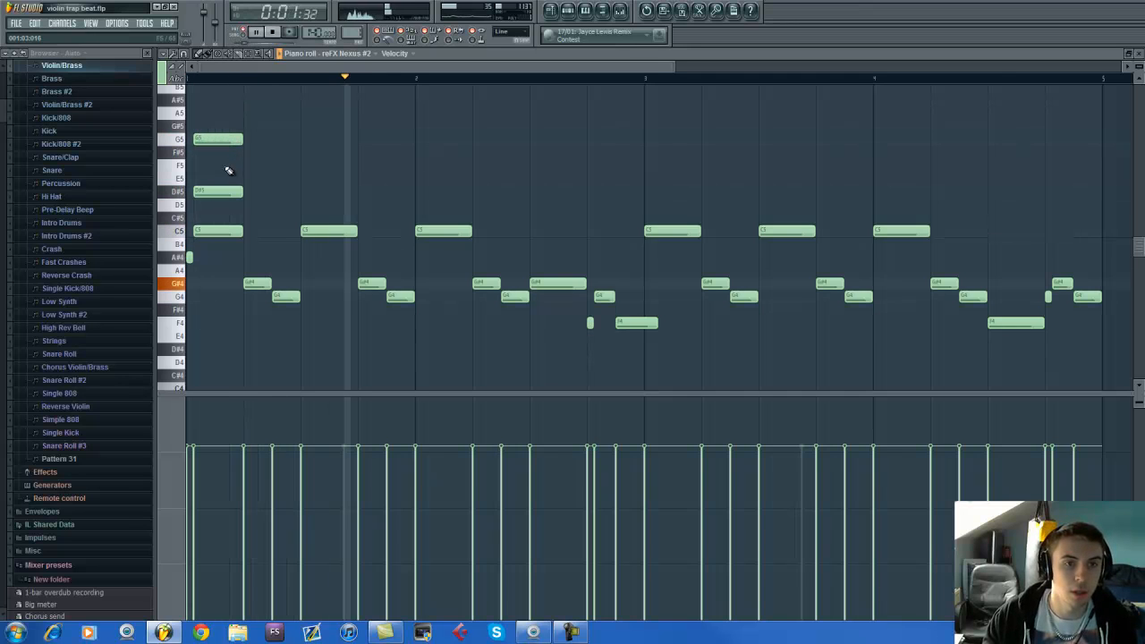
key("space")
right_click(224, 194)
right_click(225, 140)
key("space")
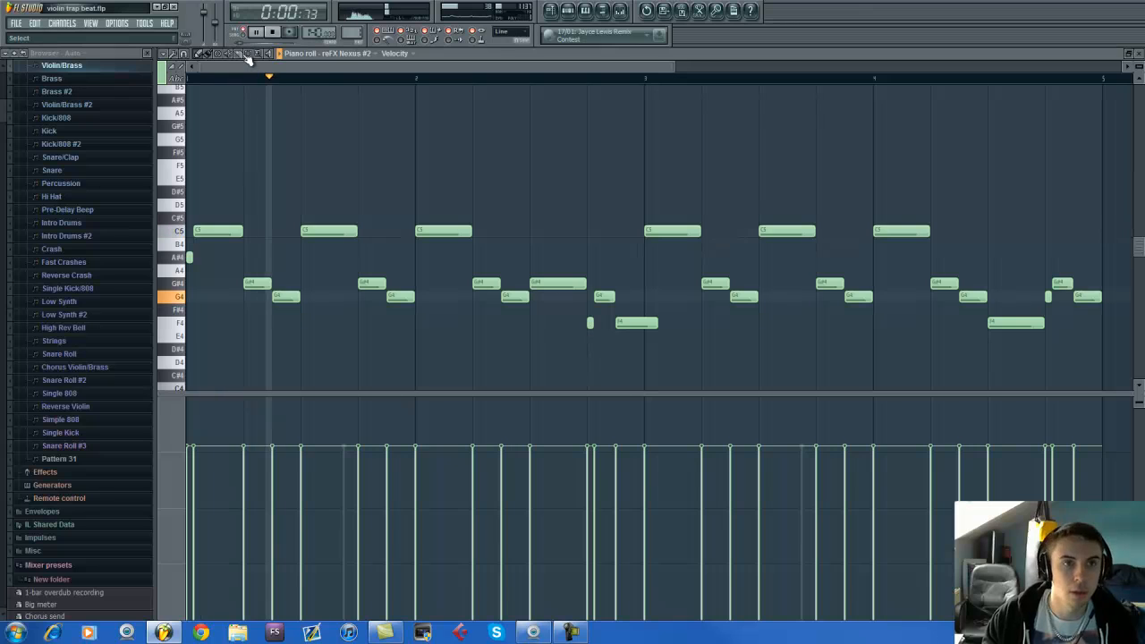
Step: Select all the melody notes and transpose them up three semitones, bringing the highest notes to D#5
mouse_move(212, 160)
left_mouse_down()
mouse_move(1122, 340)
mouse_move(1120, 380)
left_mouse_up()
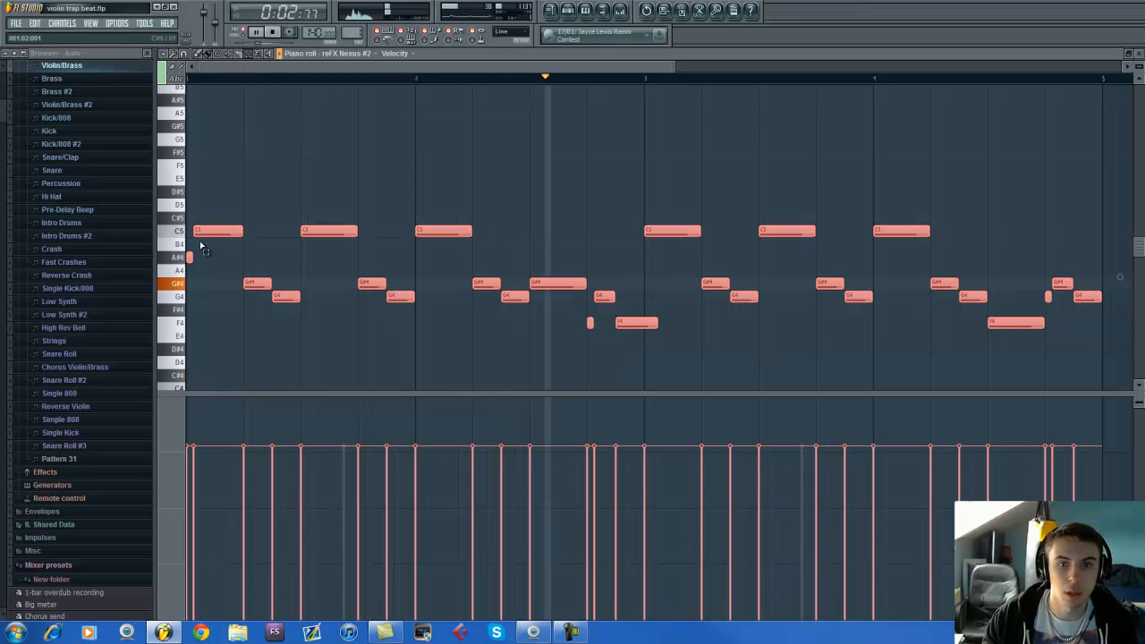
key("space")
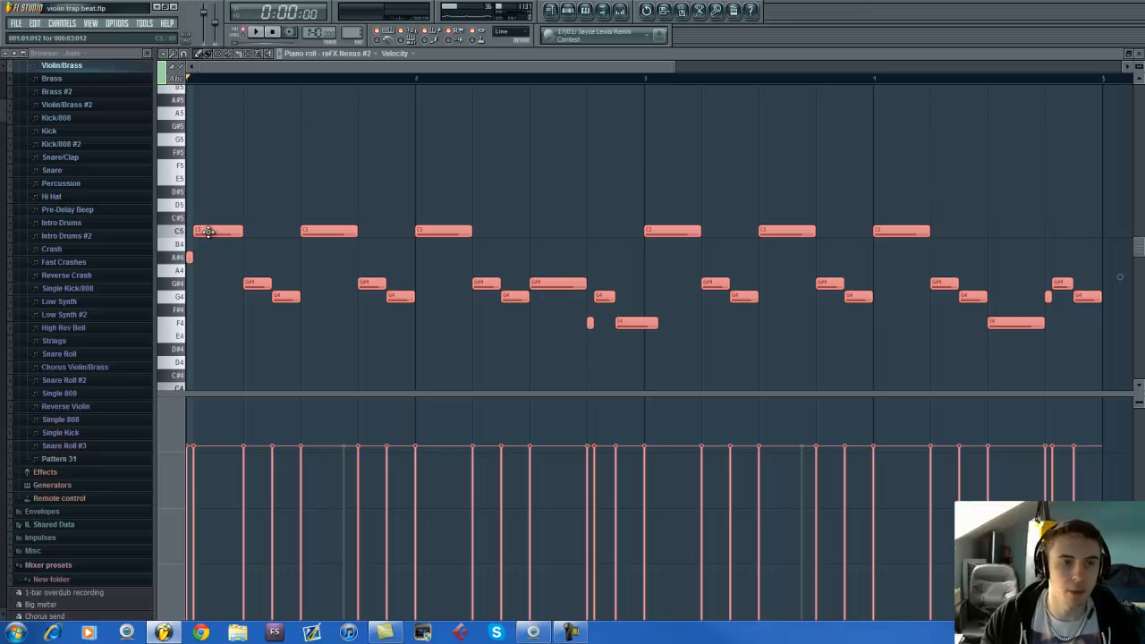
key("shift+Up")
key("shift+Up")
key("shift+Up")
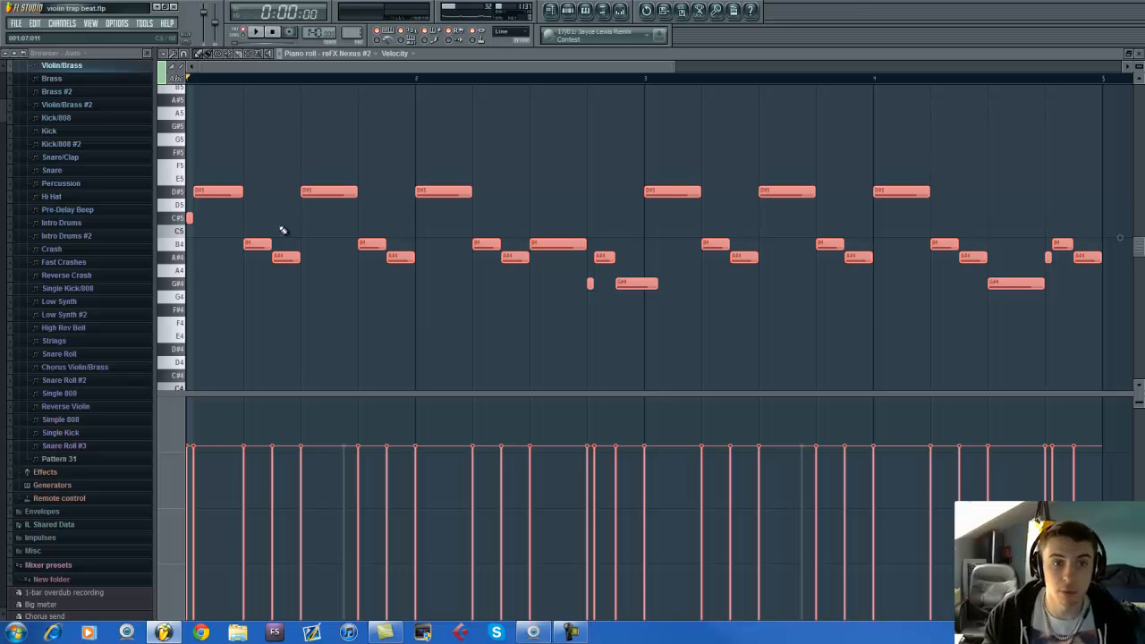
Step: Listen to the opening bars of the violin melody at its D#5 pitch and stop playback
key("space")
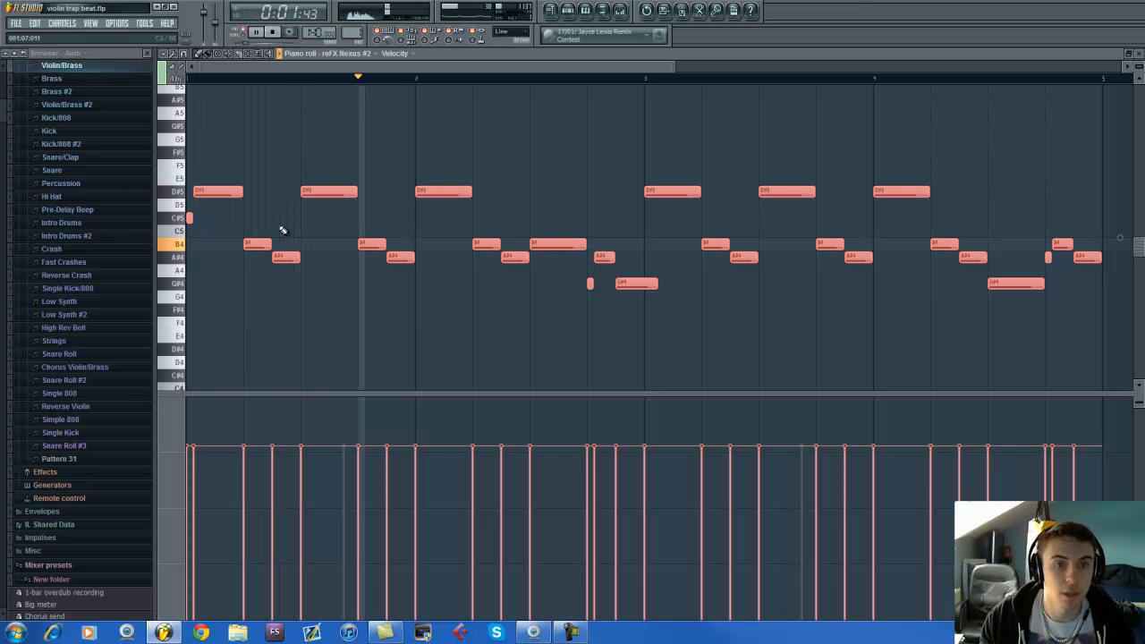
key("space")
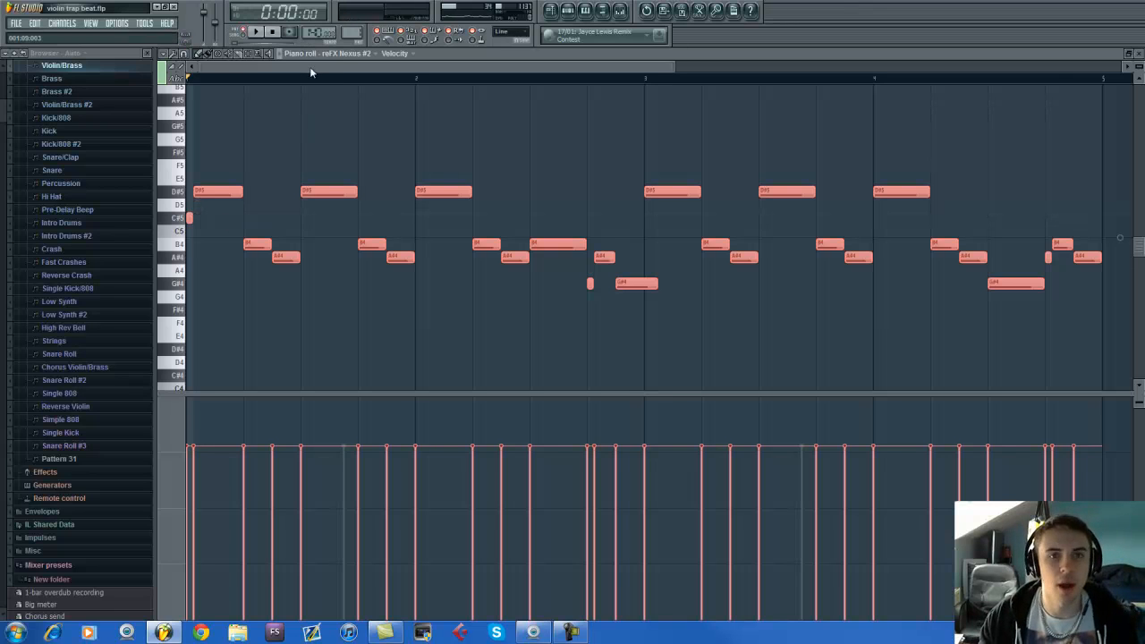
scroll(321, 86, "down", 2)
scroll(320, 84, "up", 3)
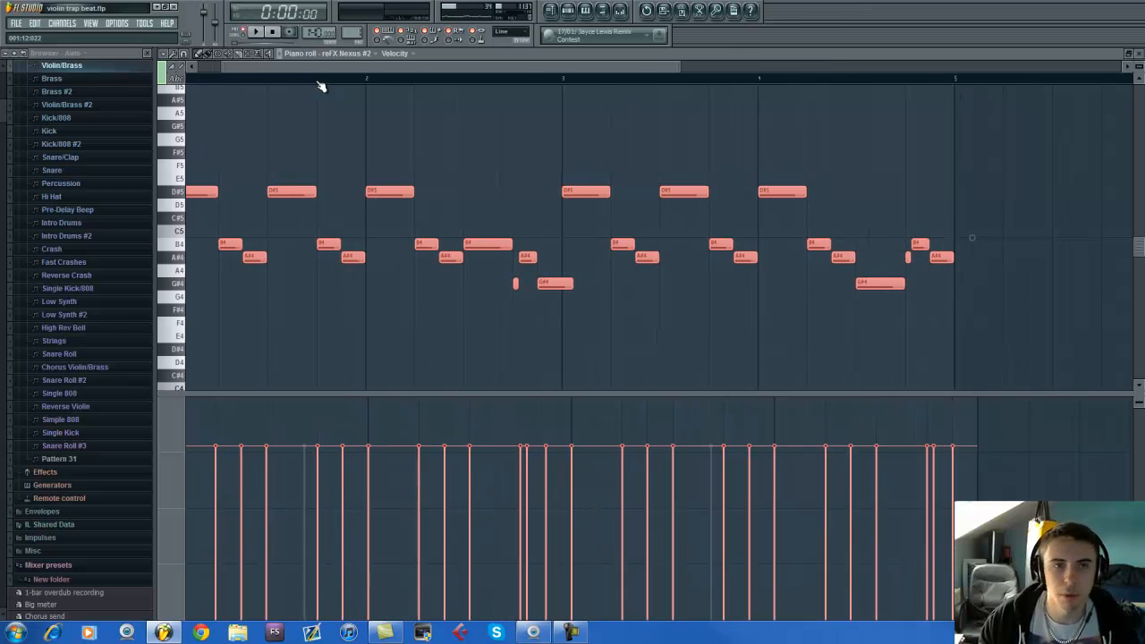
key("space")
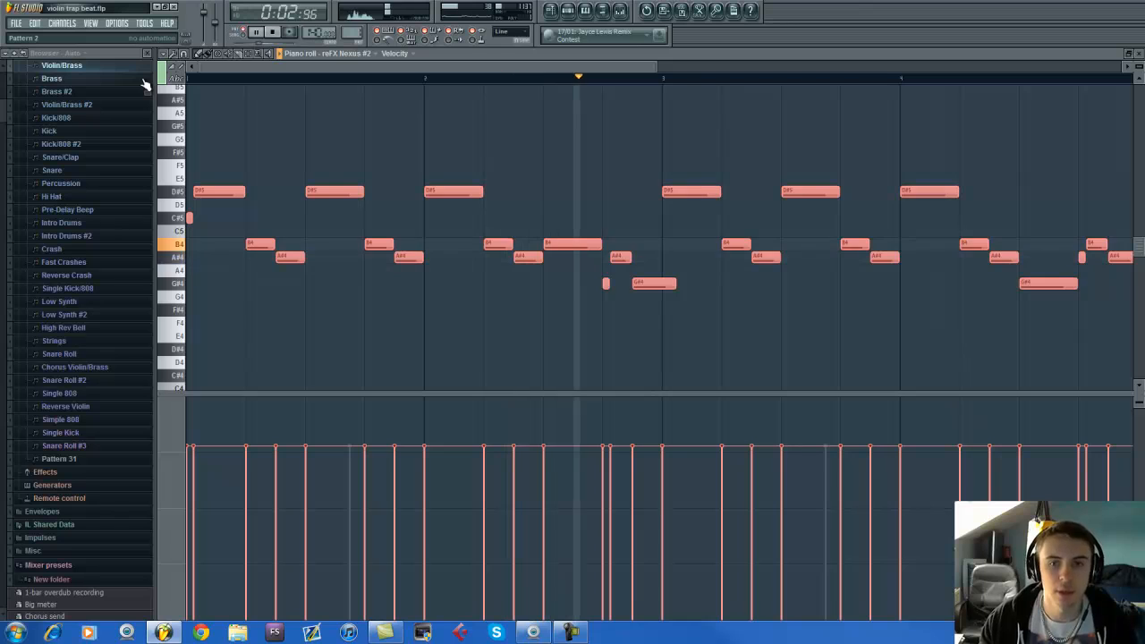
key("space")
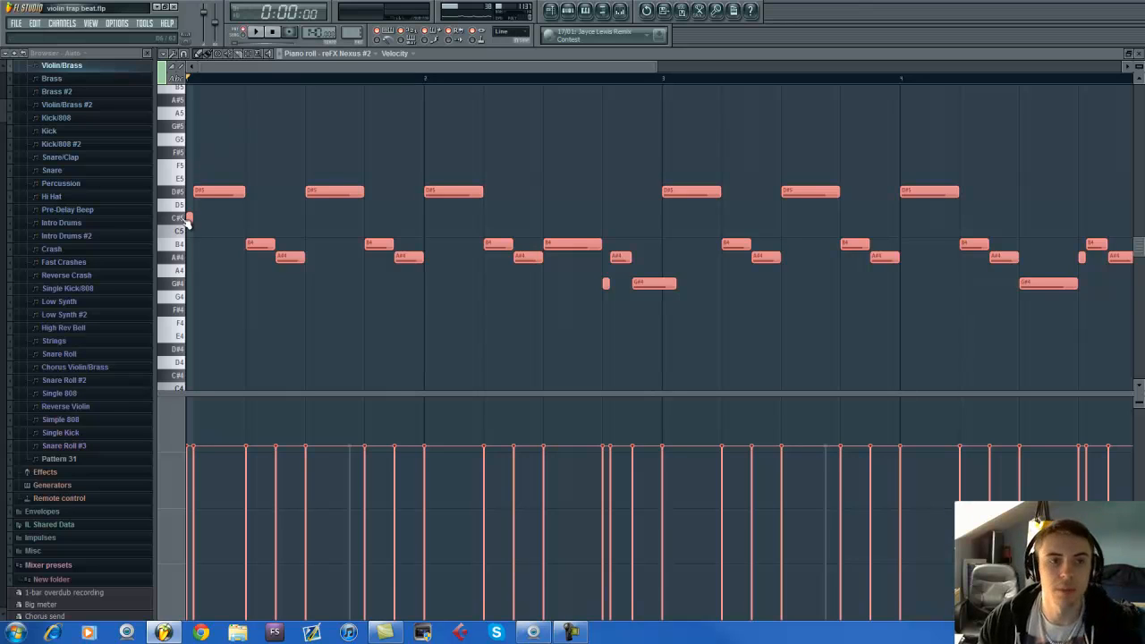
Step: Audition the melody live without recording, playing the notes C#5, D#5, B4, A#4 and G#4
left_click_drag(181, 218, 178, 193)
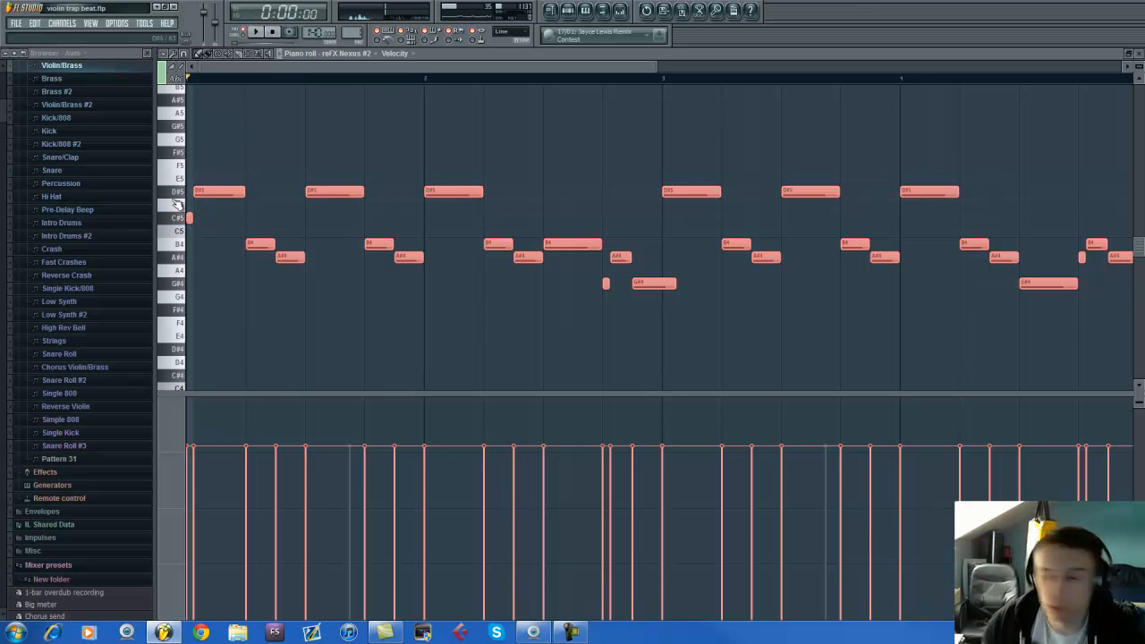
key("3")
key("m")
key("m")
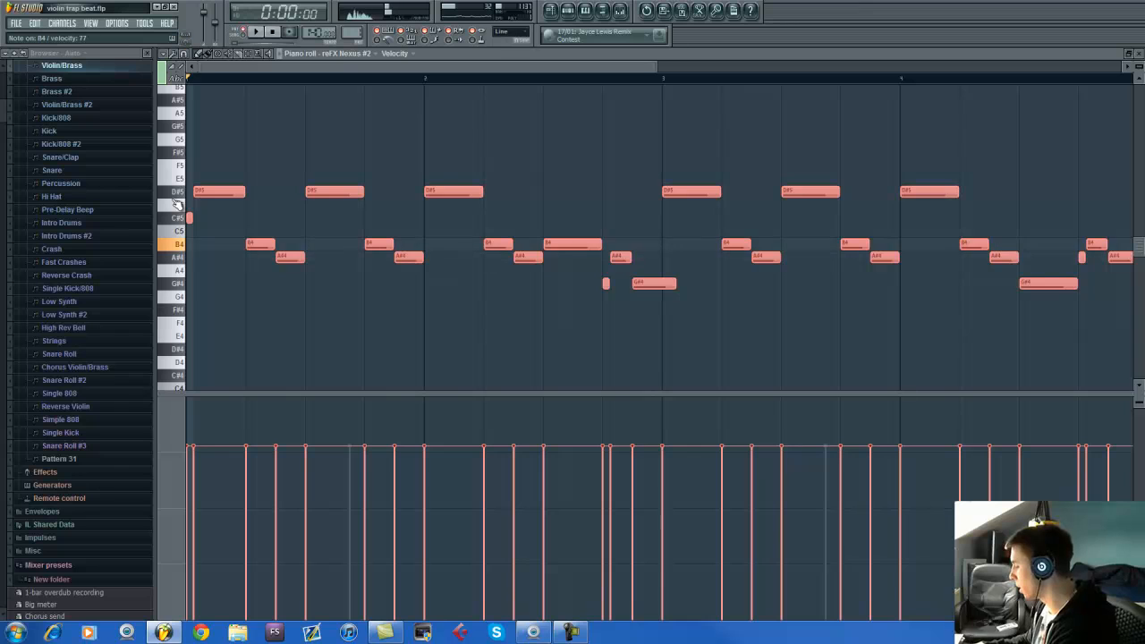
key("2")
key("3")
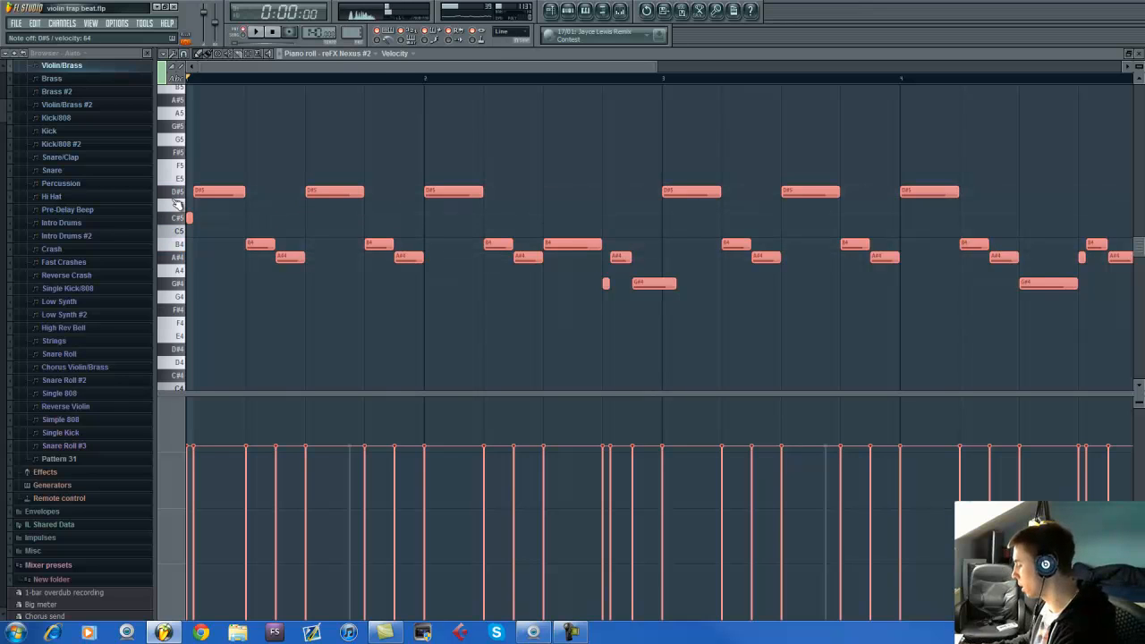
key("m")
key("j")
key("3")
key("j")
key("3")
key("m")
key("j")
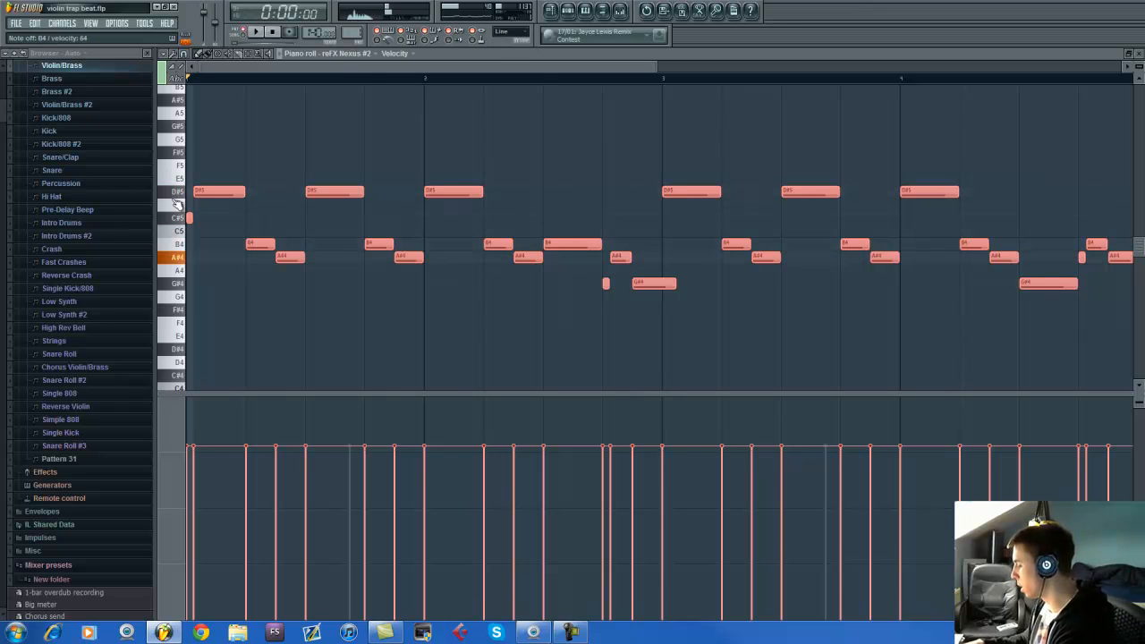
key("m")
key("j")
key("h")
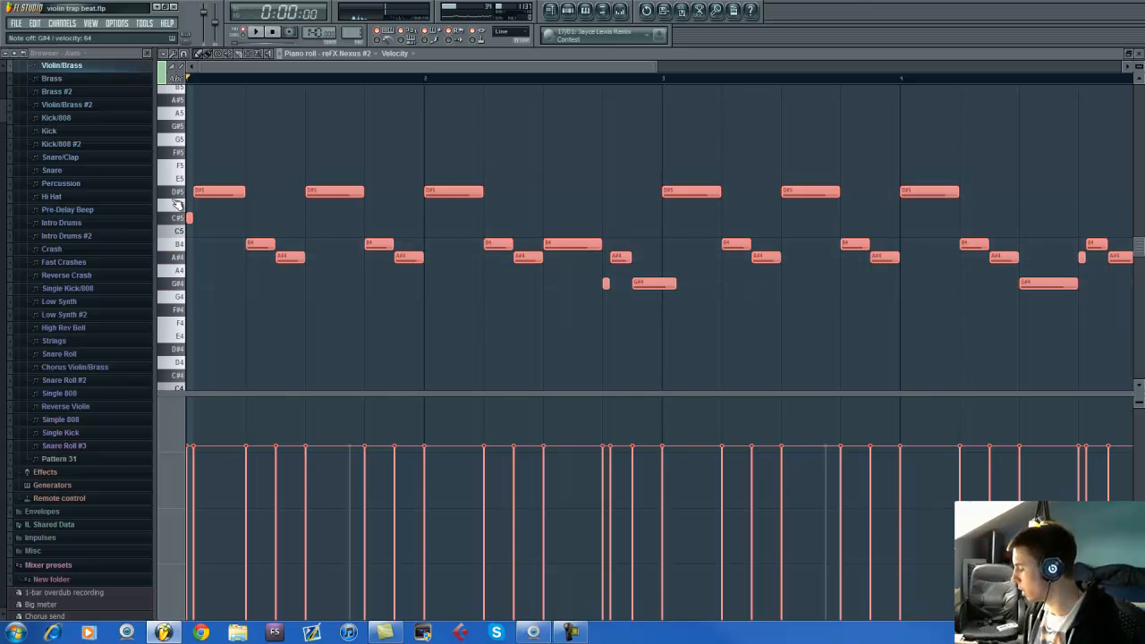
key("m")
key("h")
key("m")
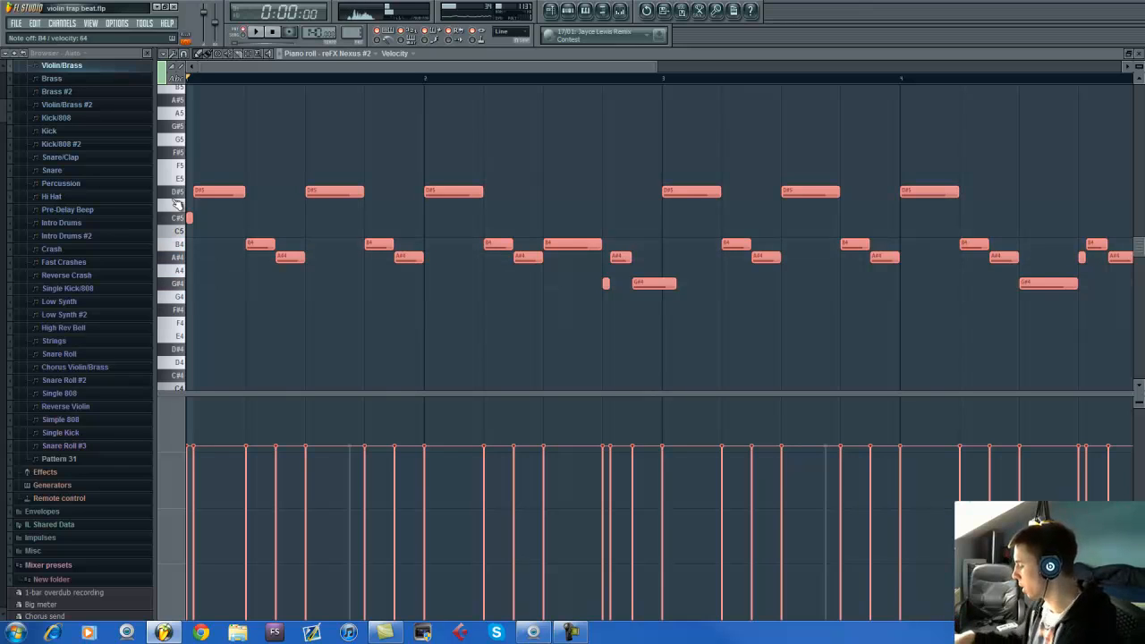
key("j")
key("h")
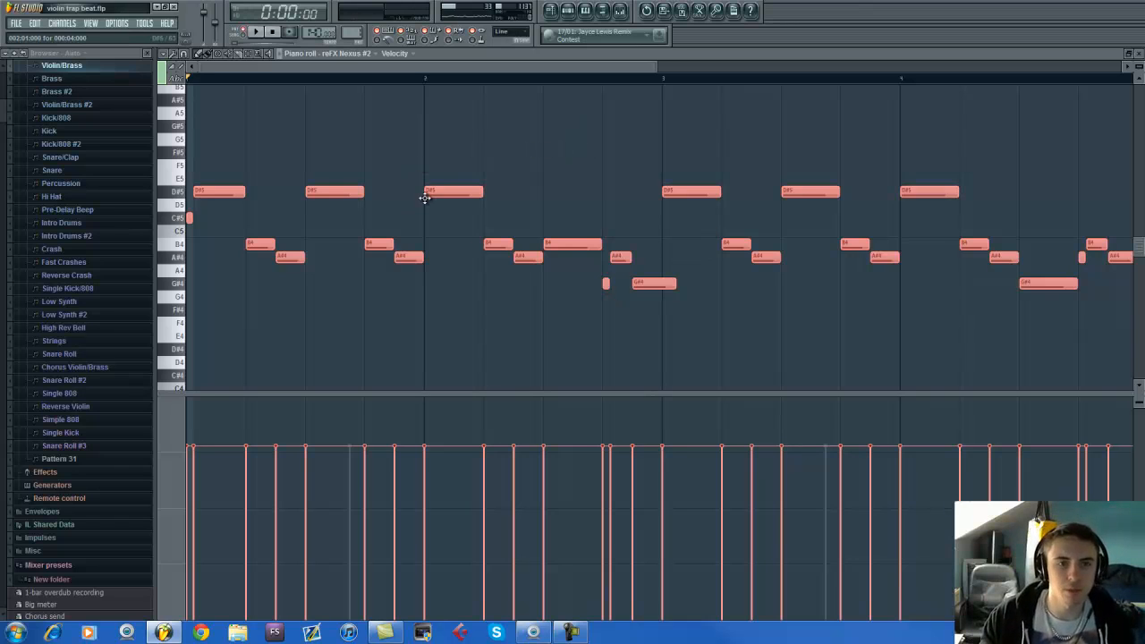
Step: Create a new pattern in the first empty slot and place a one-beat C5 note at the start of bar 1
right_click(358, 31)
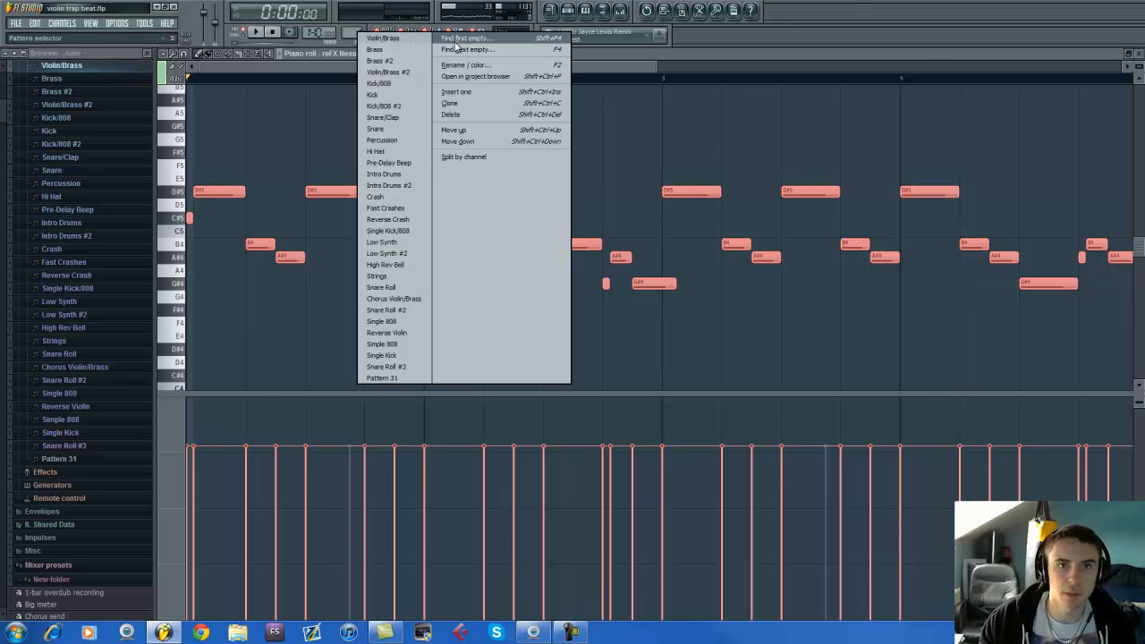
left_click(456, 41)
left_click(612, 318)
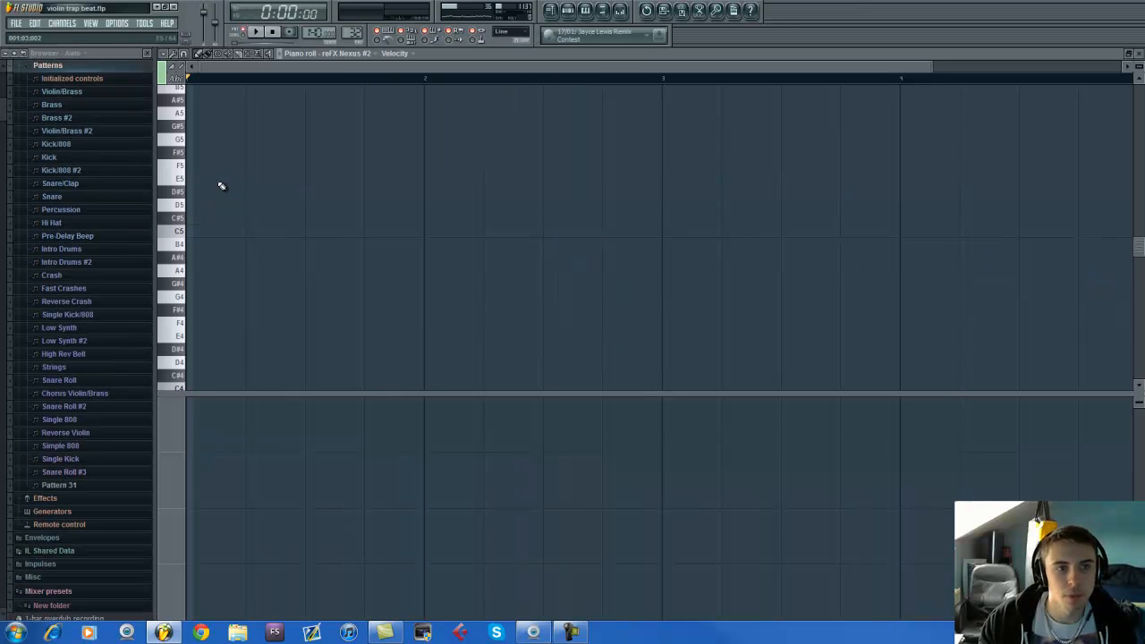
left_click(227, 234)
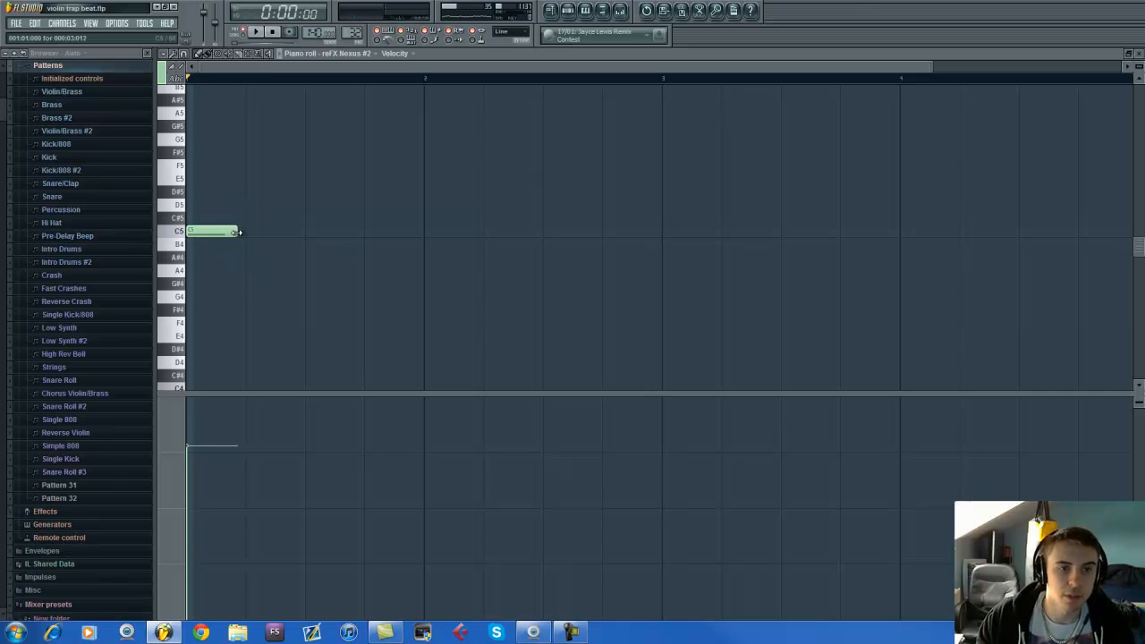
left_click_drag(236, 233, 245, 233)
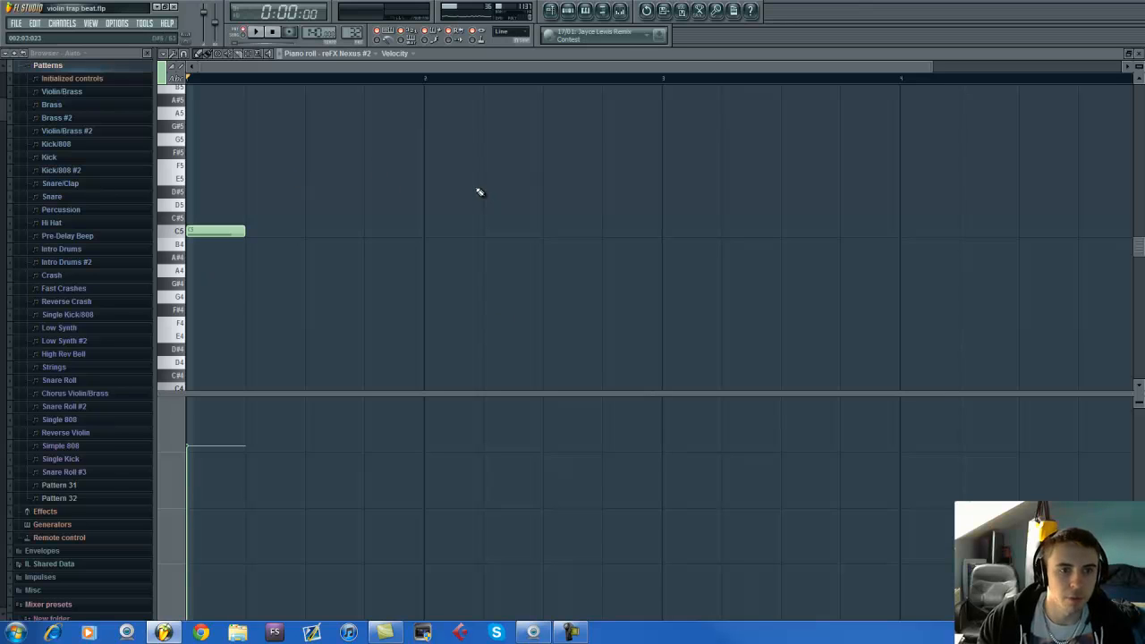
Step: Delete the C5 note from the reFX Nexus #2 piano roll and open the Purity #2 instrument, checking Purity first
right_click(228, 233)
key("F6")
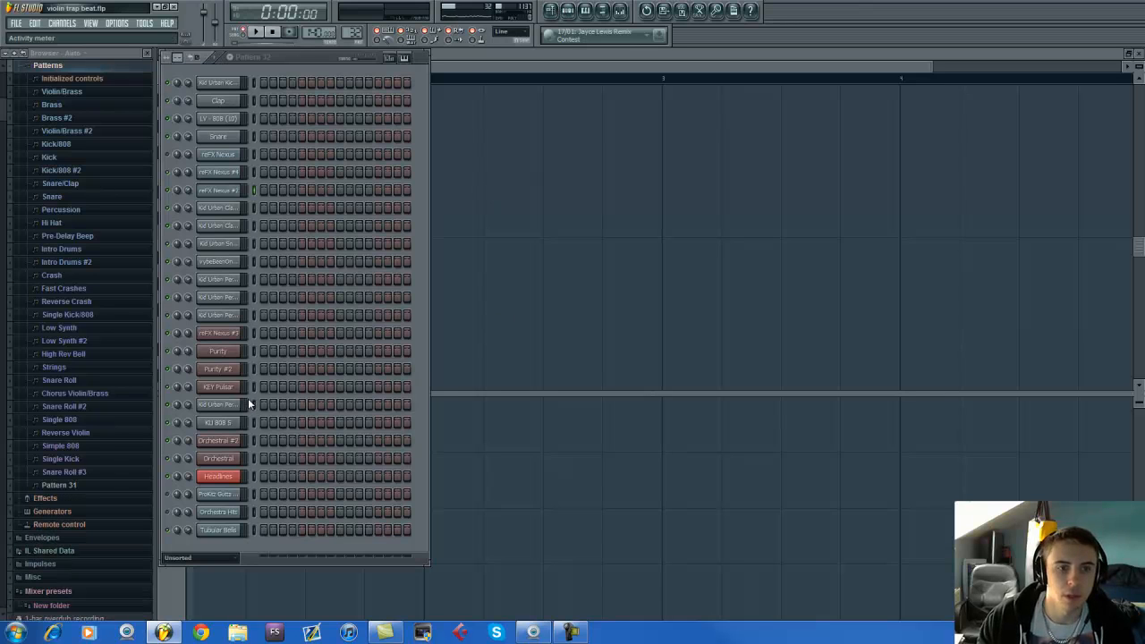
left_click(232, 356)
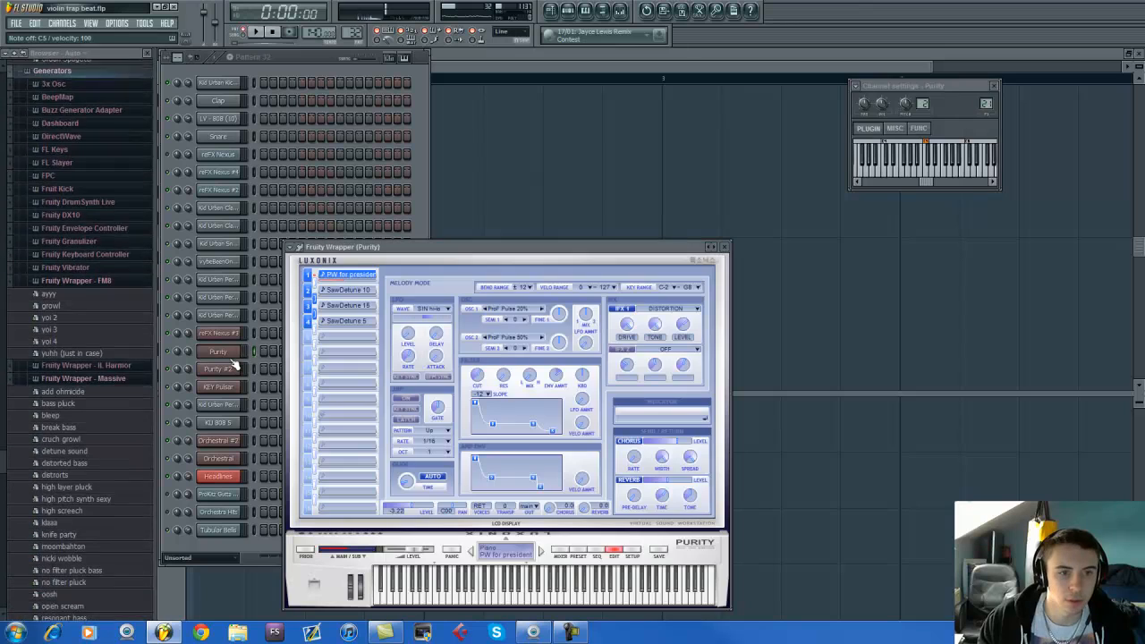
left_click(232, 368)
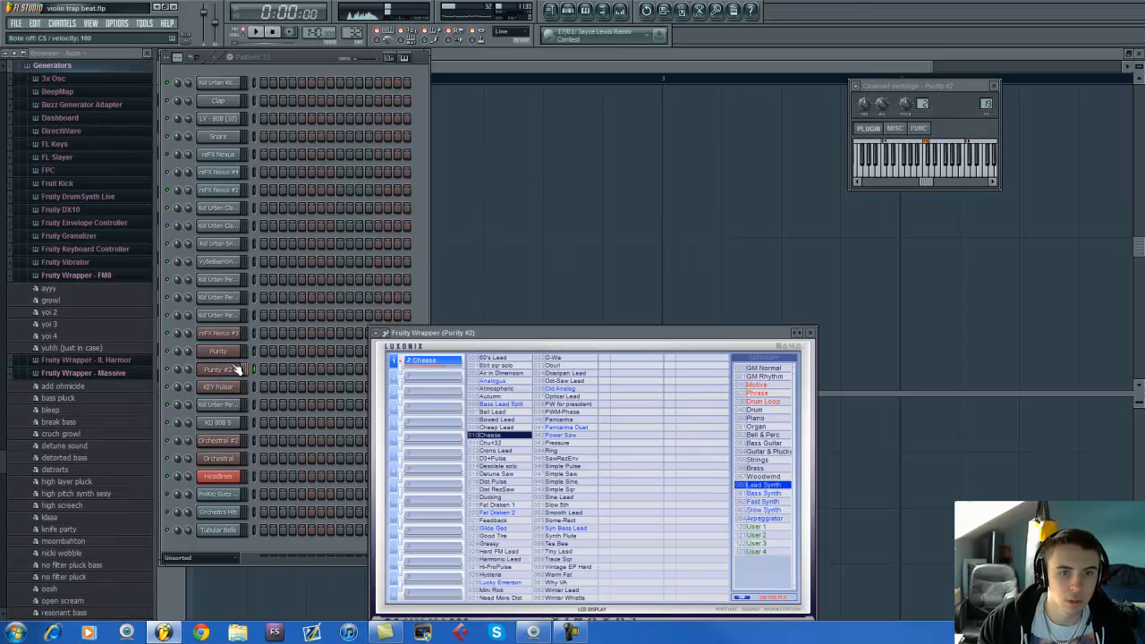
Step: Audition the Purity #2 Cheese sound by playing a few notes live
key("q")
key("n")
key("m")
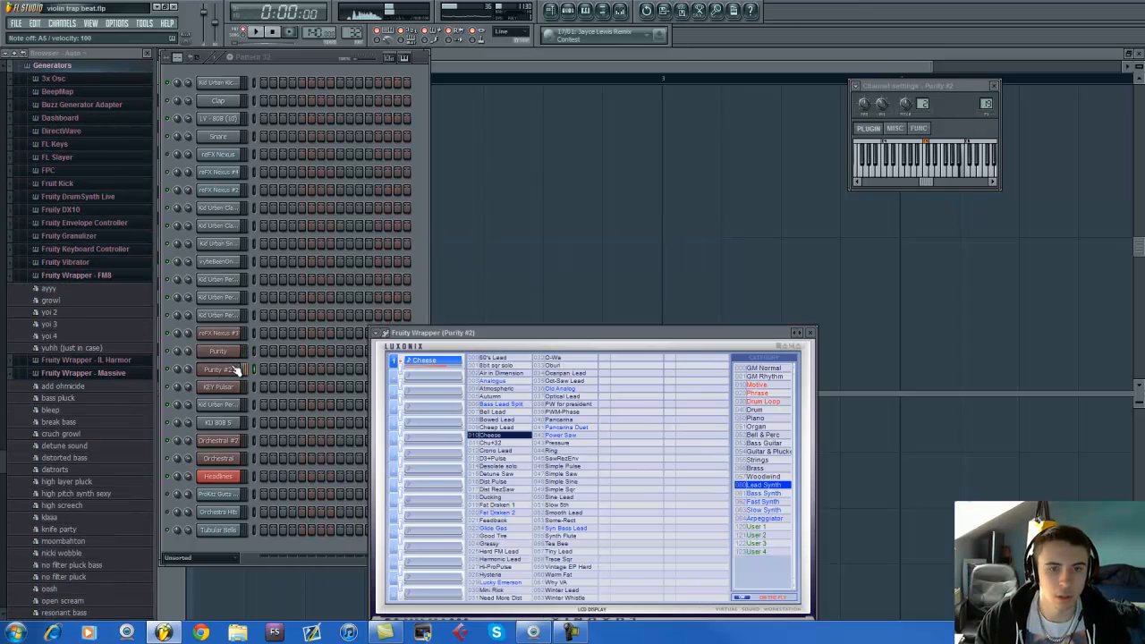
key("b")
Step: Open the piano roll for Purity #2 and place a one-beat C5 note at the start of bar 1
right_click(233, 370)
left_click(268, 373)
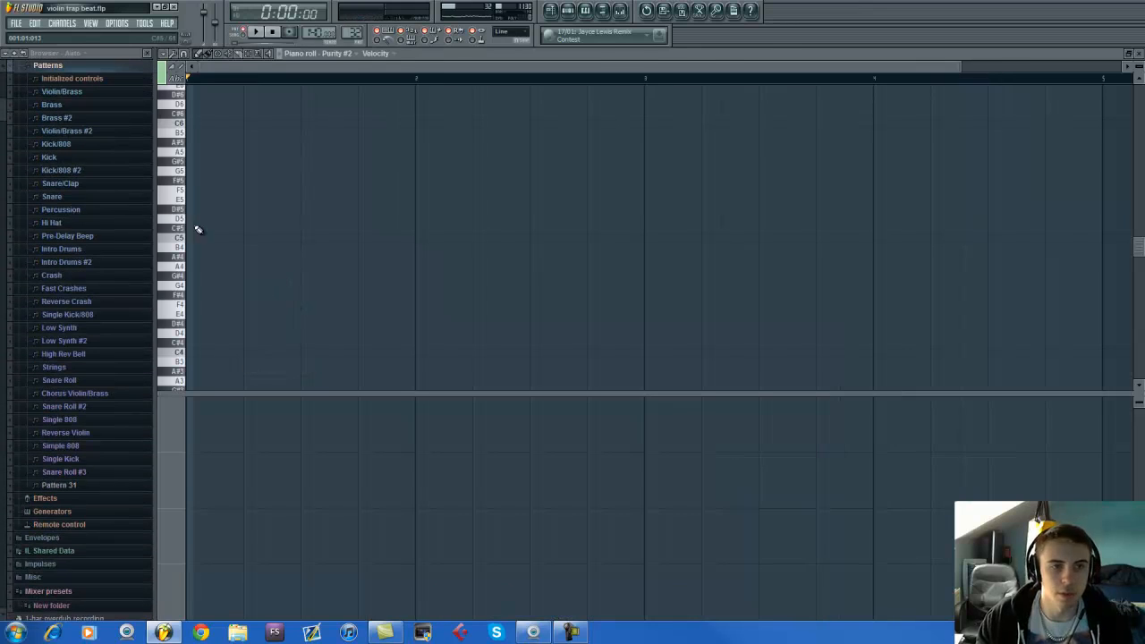
left_click(194, 239)
left_click_drag(194, 239, 239, 250)
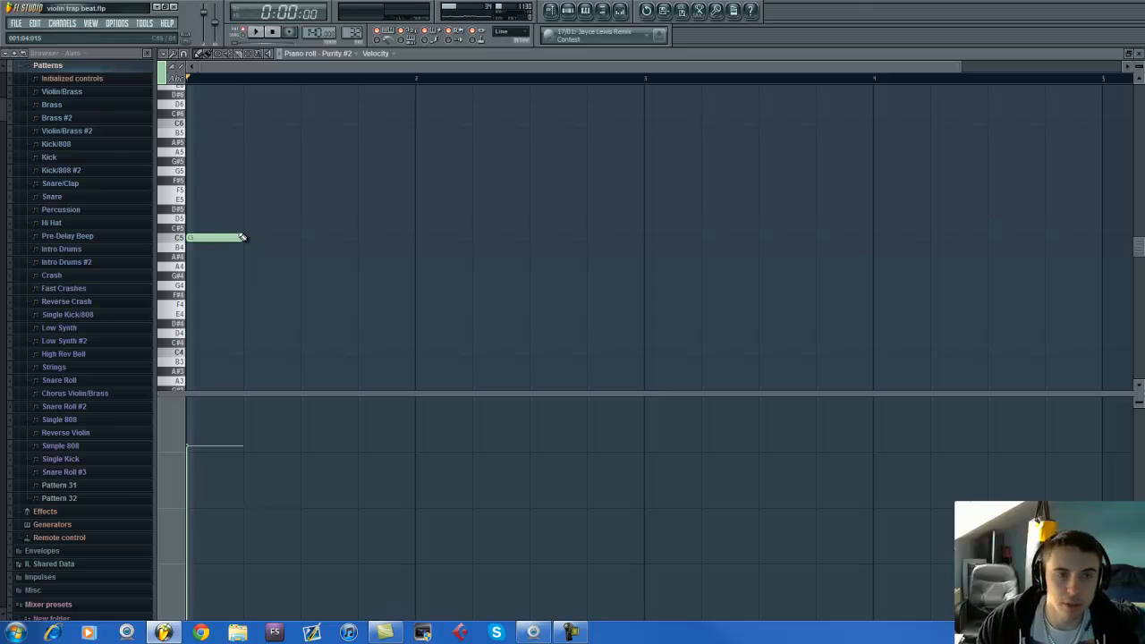
scroll(238, 238, "up", 1)
left_click_drag(235, 70, 179, 80)
left_click_drag(254, 236, 247, 236)
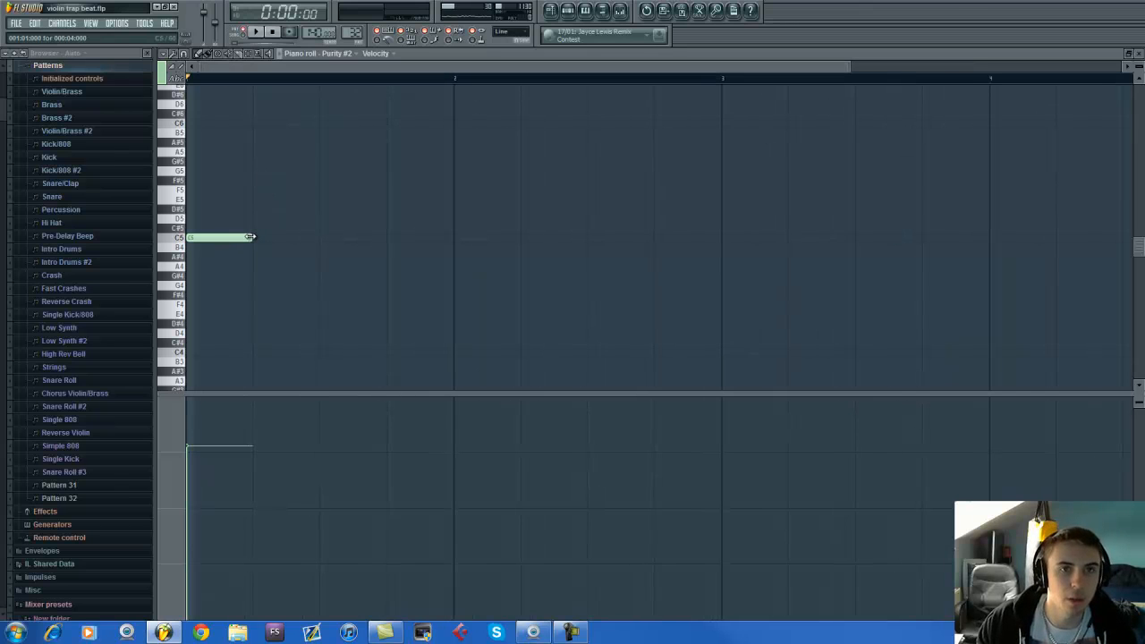
Step: Add one-beat D#5, G5 and G#5 notes on beats 2, 3 and 4 and listen to the phrase
left_click(181, 211)
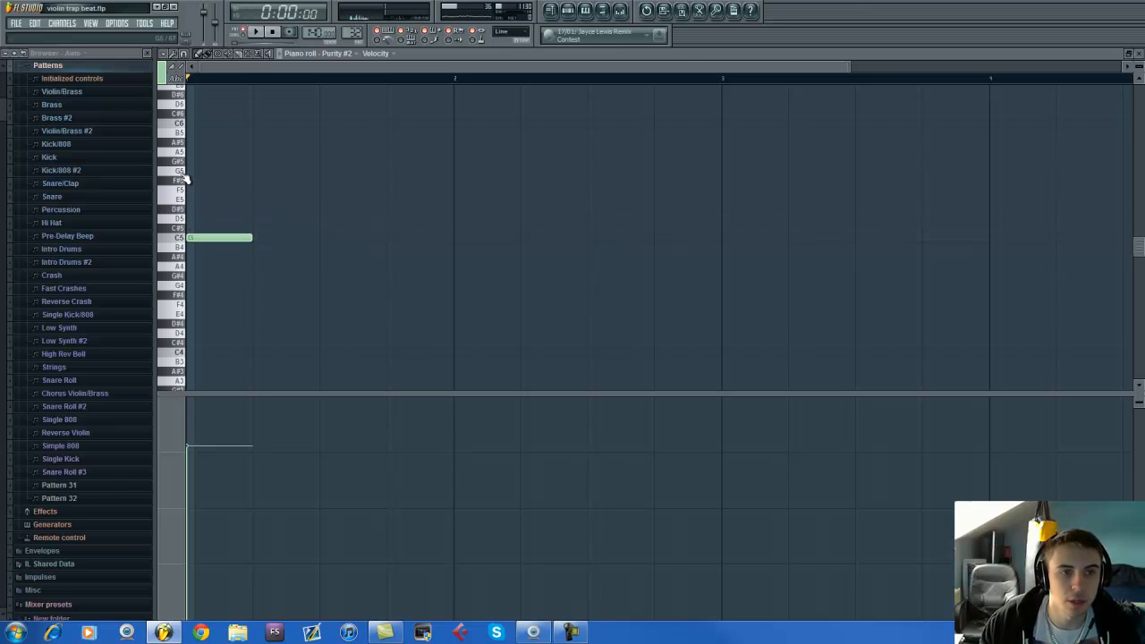
left_click(254, 209)
left_click(322, 171)
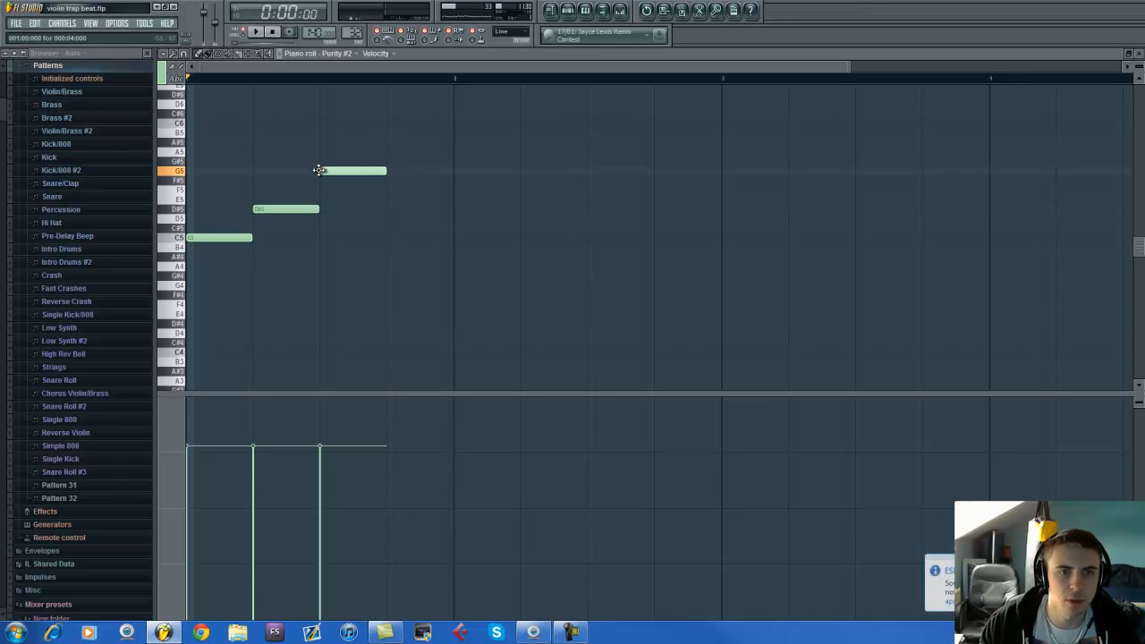
left_click(390, 161)
key("space")
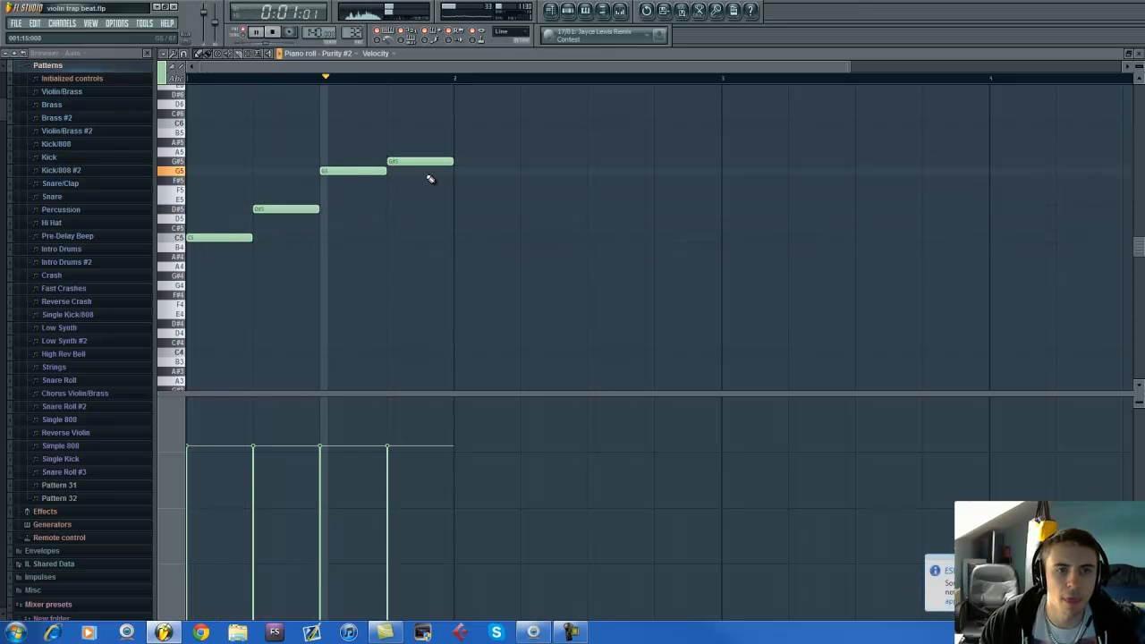
key("space")
Step: Delete the three notes after the opening C5 and shorten the C5 to half a beat
right_click(442, 160)
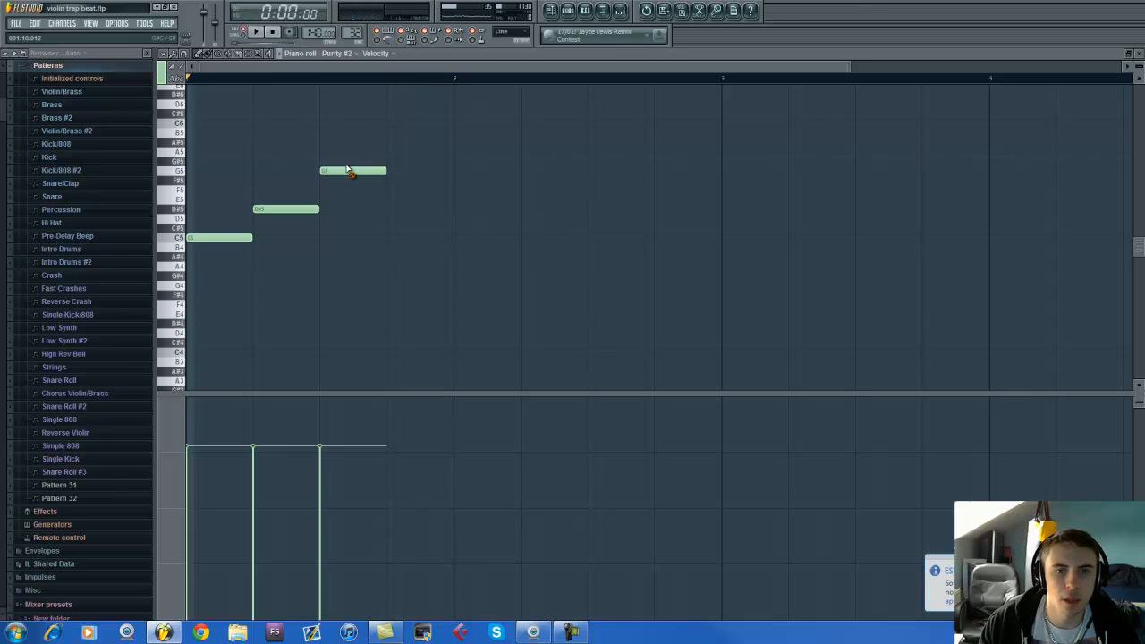
right_click(348, 171)
right_click(315, 210)
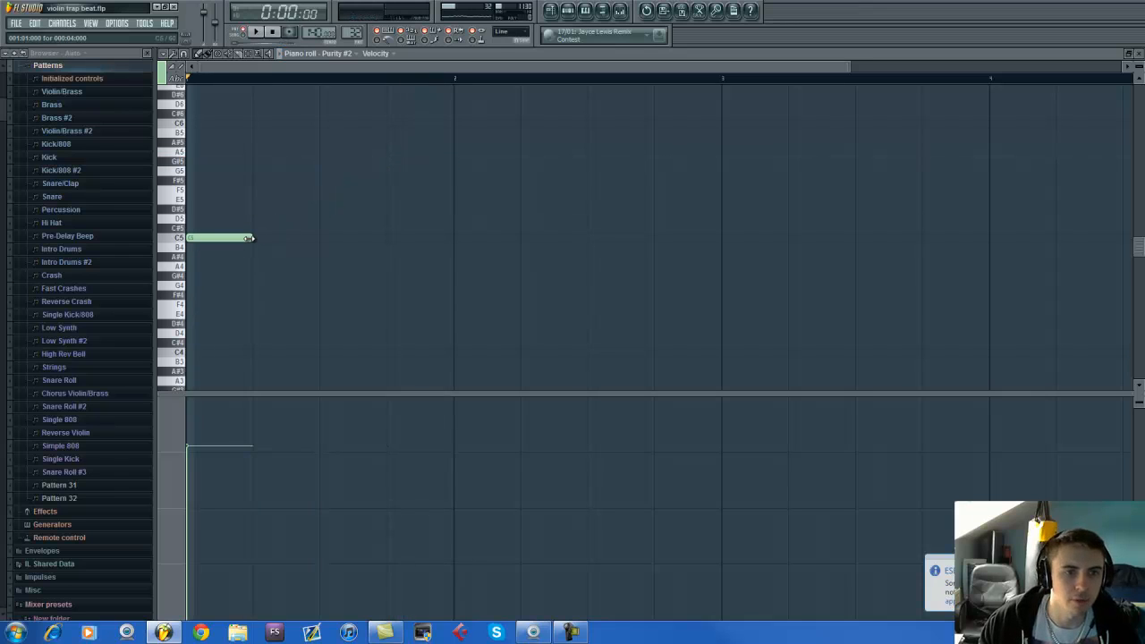
left_click_drag(248, 238, 218, 238)
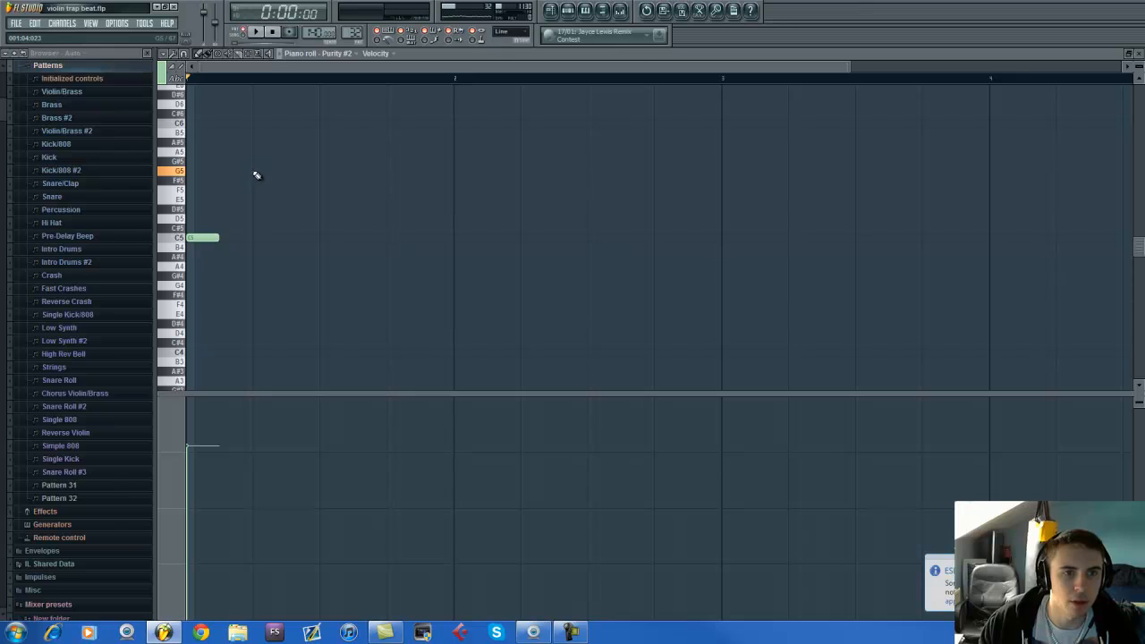
Step: Place half-beat notes G5 on beat 2 and D#5 on beat 3, trying a D5 on beat 4 during playback and removing it
left_click(256, 175)
left_click(300, 200)
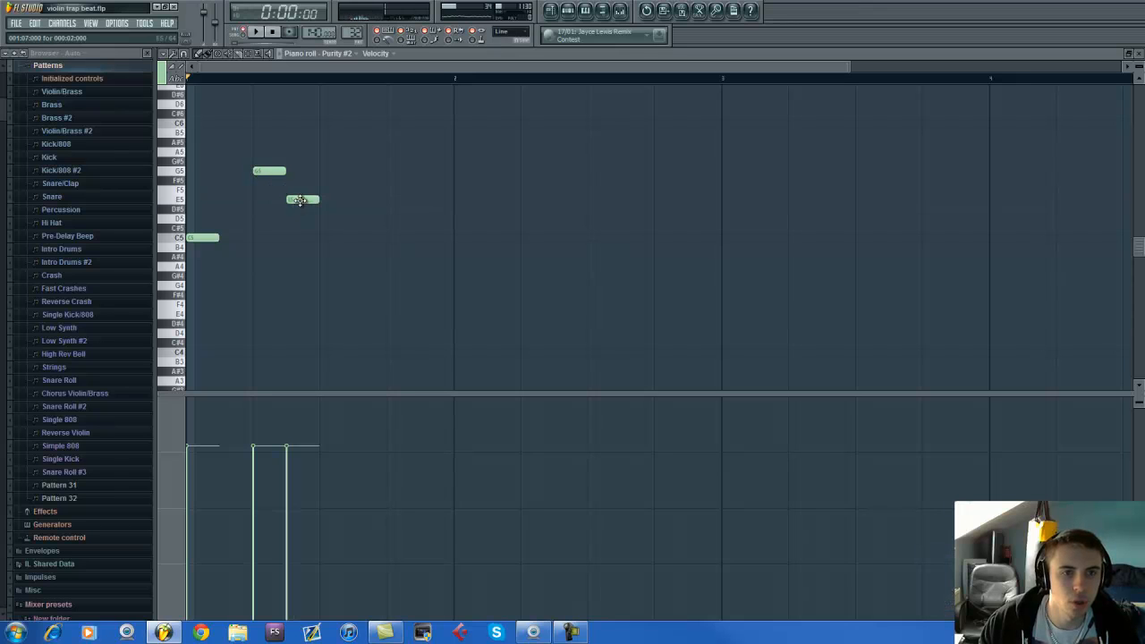
left_click_drag(301, 199, 299, 209)
right_click(304, 209)
key("space")
left_click(327, 210)
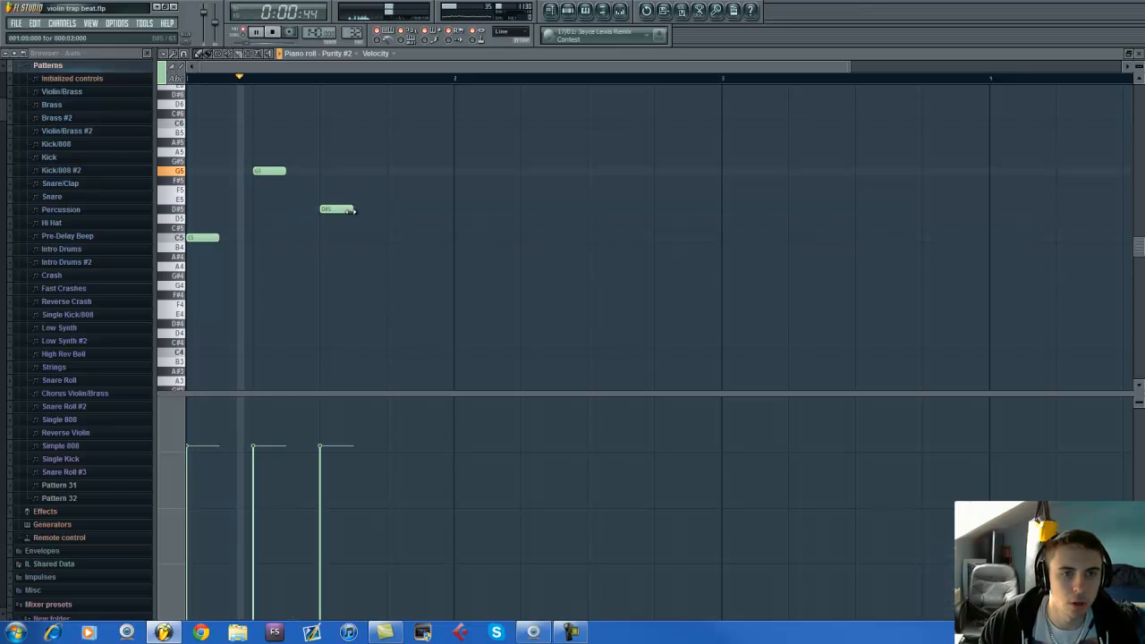
left_click(399, 220)
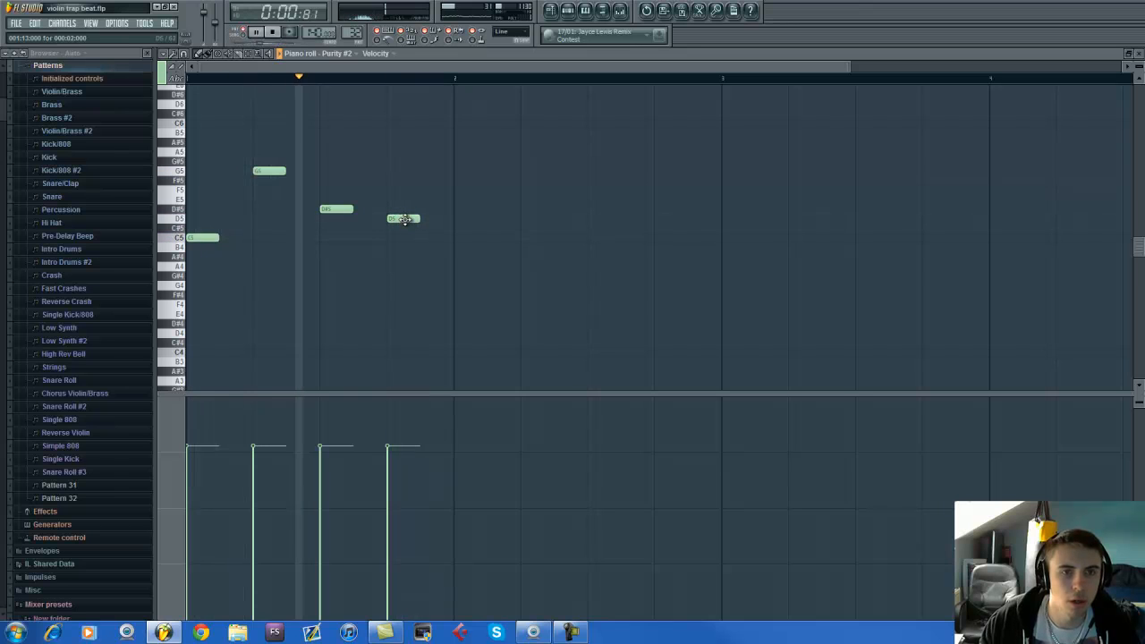
right_click(413, 220)
key("space")
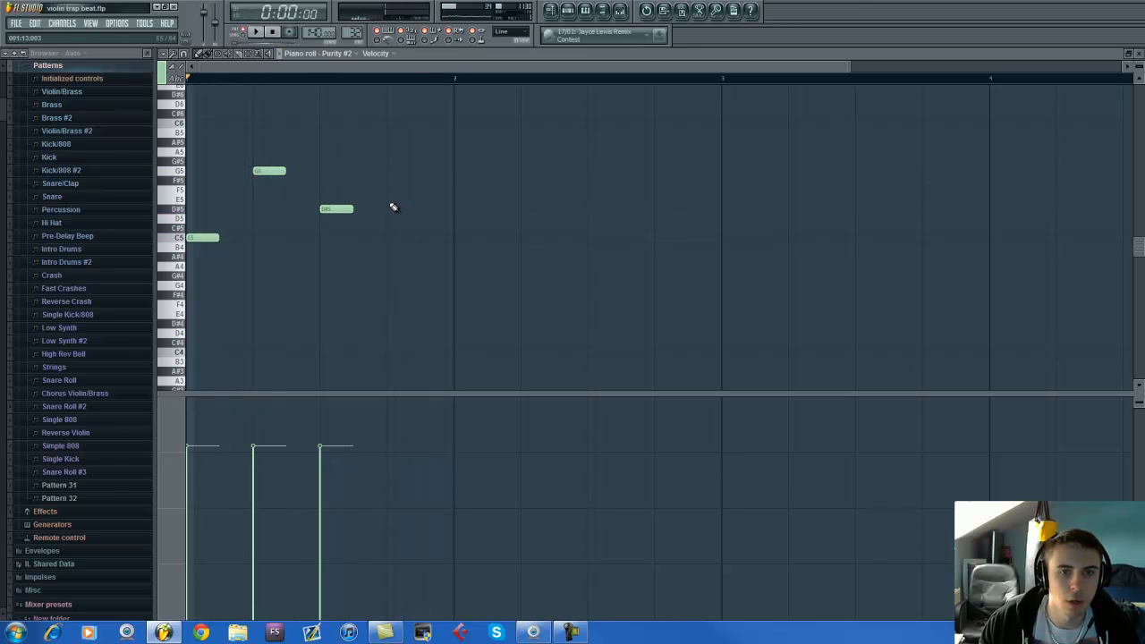
Step: Lower the beat 3 note to D5, add half-beat D#5 and D5 notes across beat 4, and play the phrase
left_click_drag(332, 209, 332, 219)
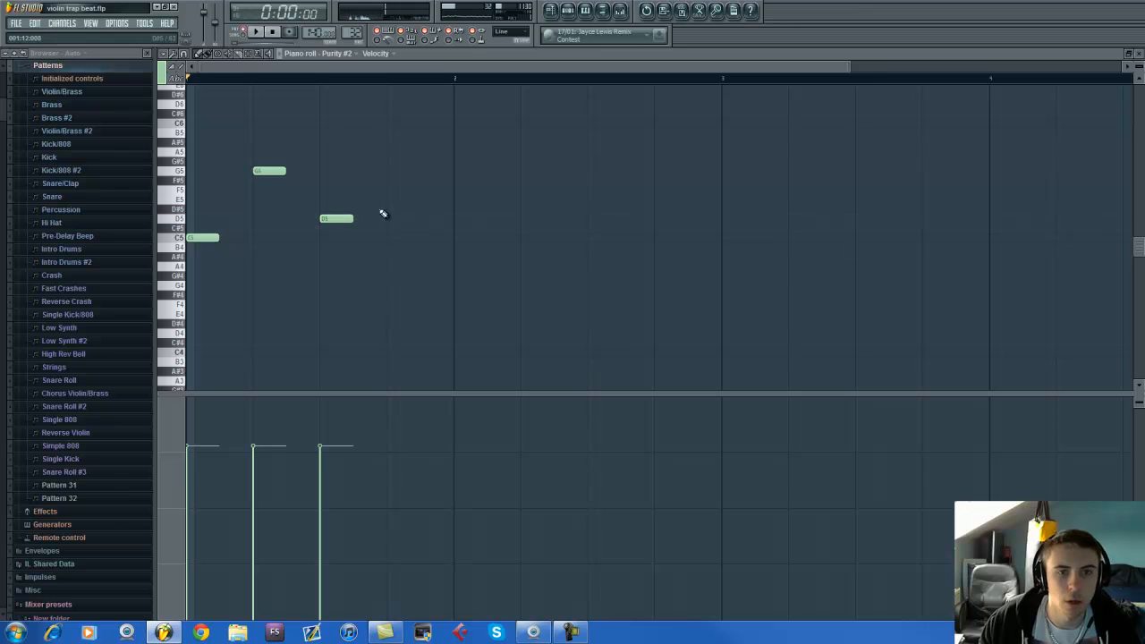
left_click(394, 210)
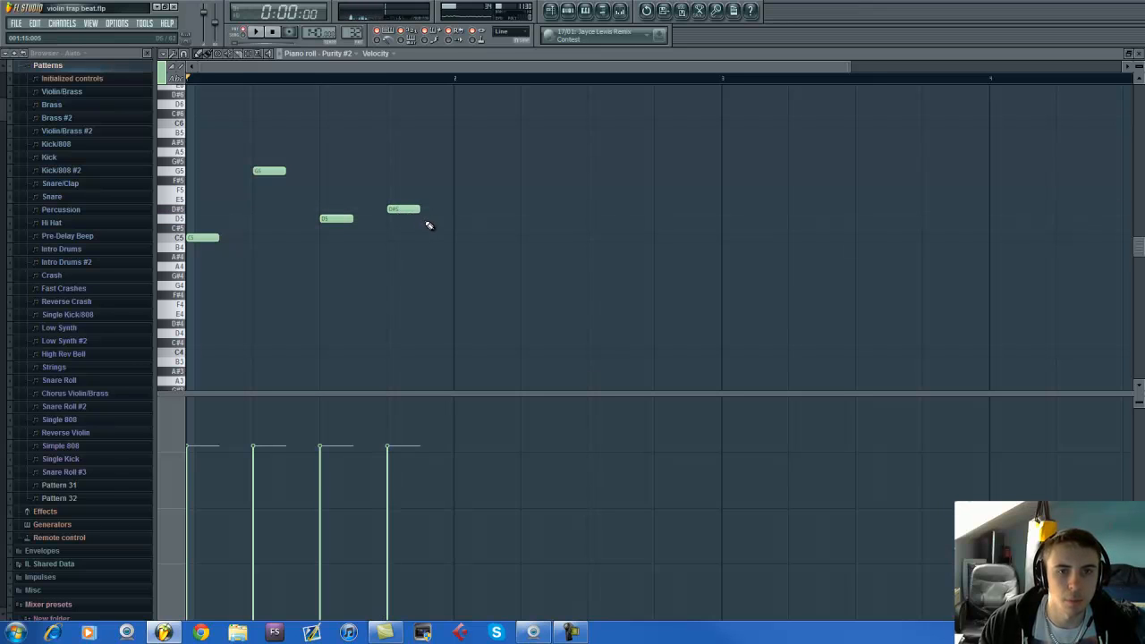
left_click(427, 219)
key("space")
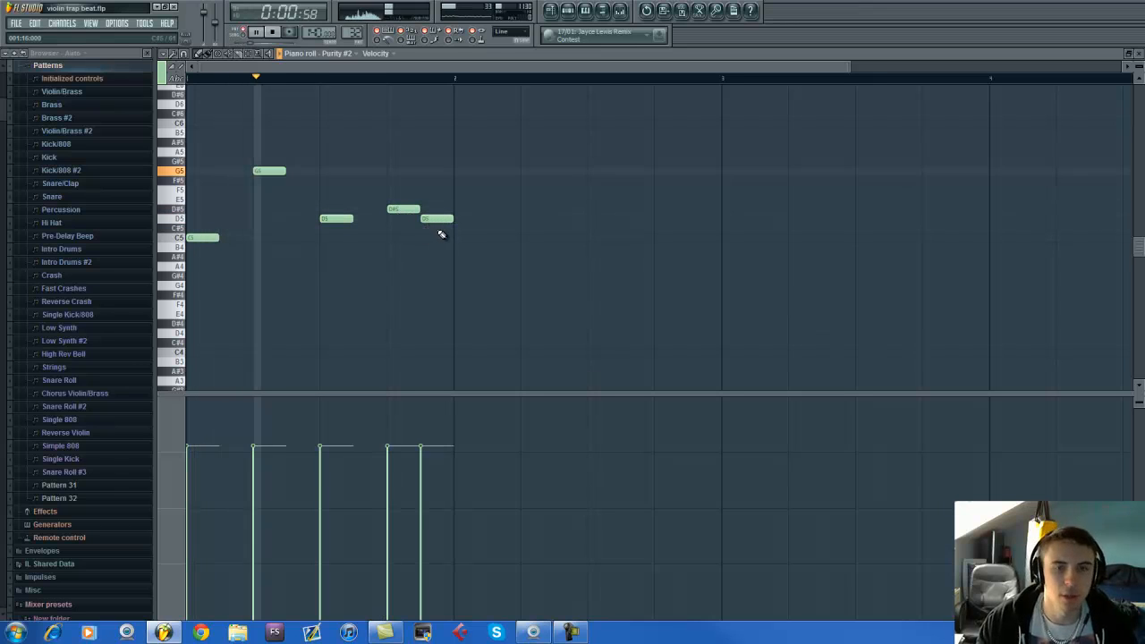
Step: Delete the three notes on beats 3 and 4 and stop playback
right_click(435, 219)
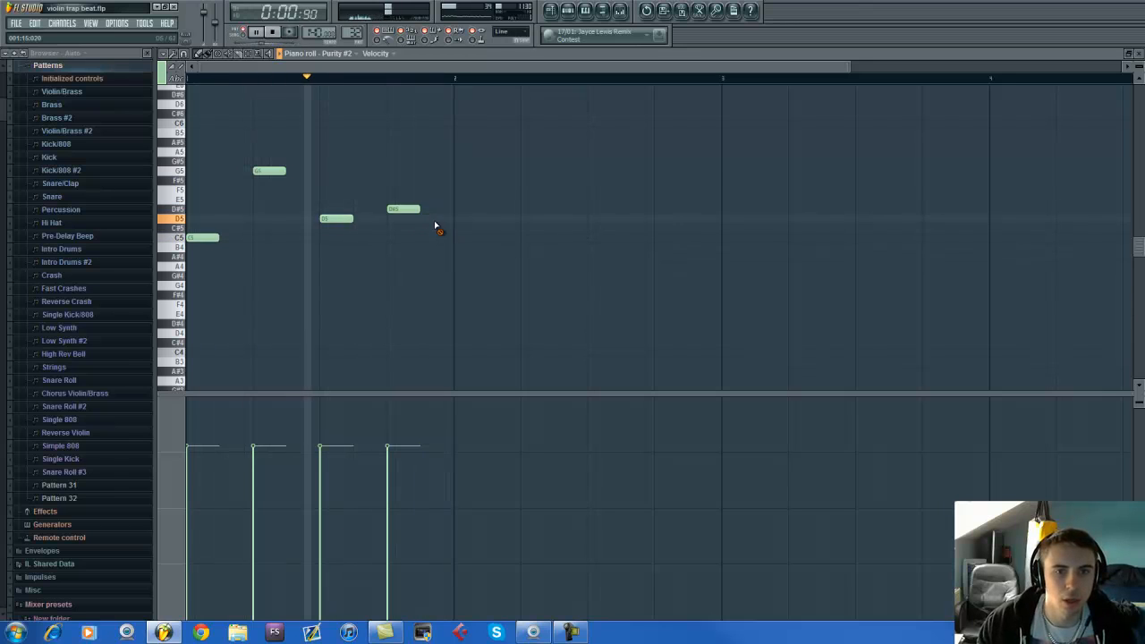
right_click(403, 209)
right_click(337, 219)
key("space")
Step: Raise the beat 2 note to G#5, add half-beat notes F5 on beat 3 and G5 then D#5 on beat 4, and listen
left_click_drag(271, 171, 270, 161)
left_click(325, 189)
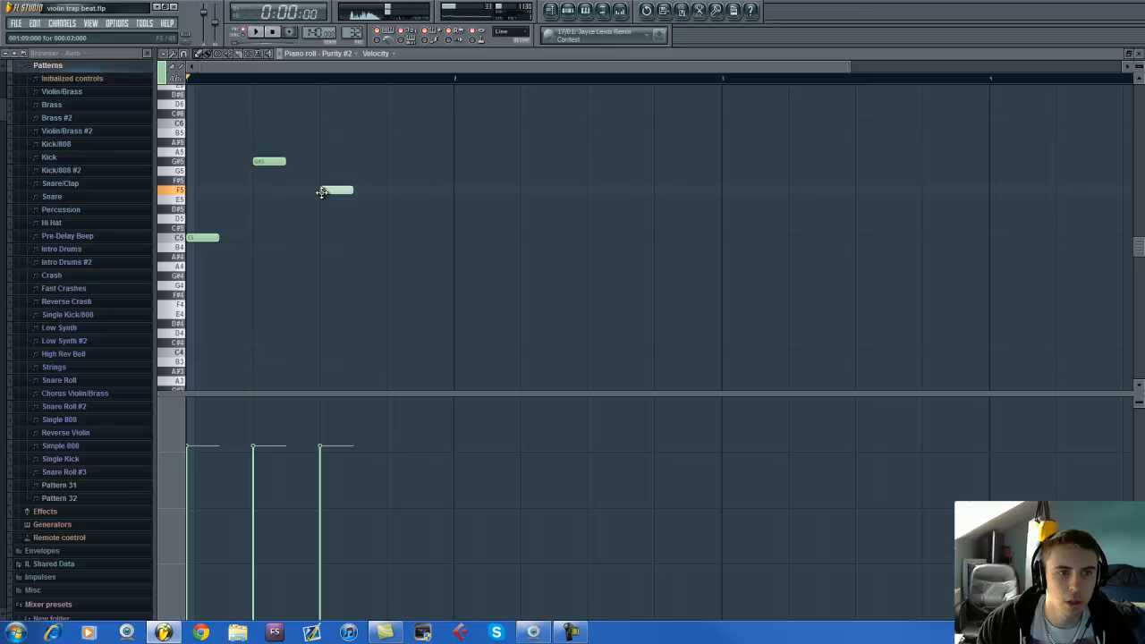
left_click(387, 179)
key("space")
left_click_drag(390, 179, 390, 170)
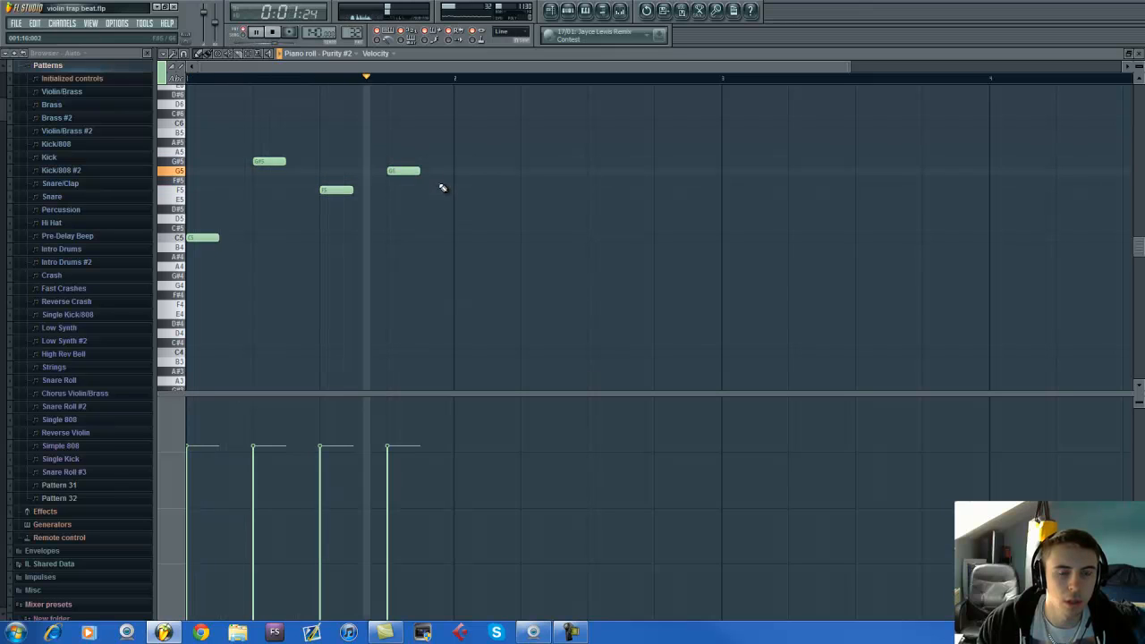
left_click(429, 190)
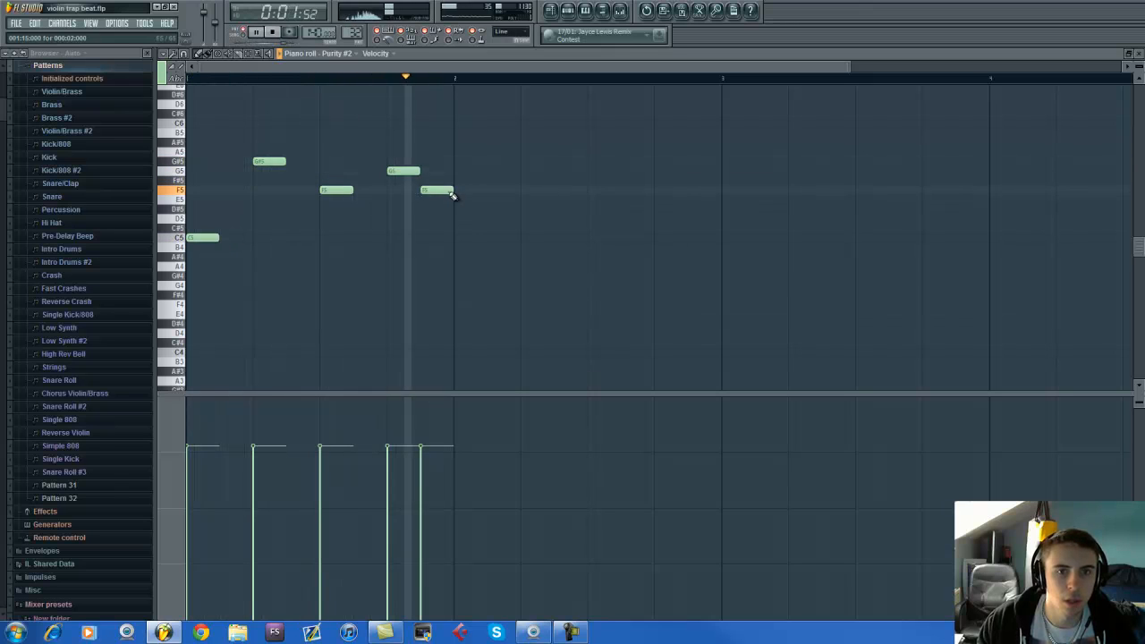
mouse_move(439, 189)
left_mouse_down()
mouse_move(437, 220)
mouse_move(438, 209)
left_mouse_up()
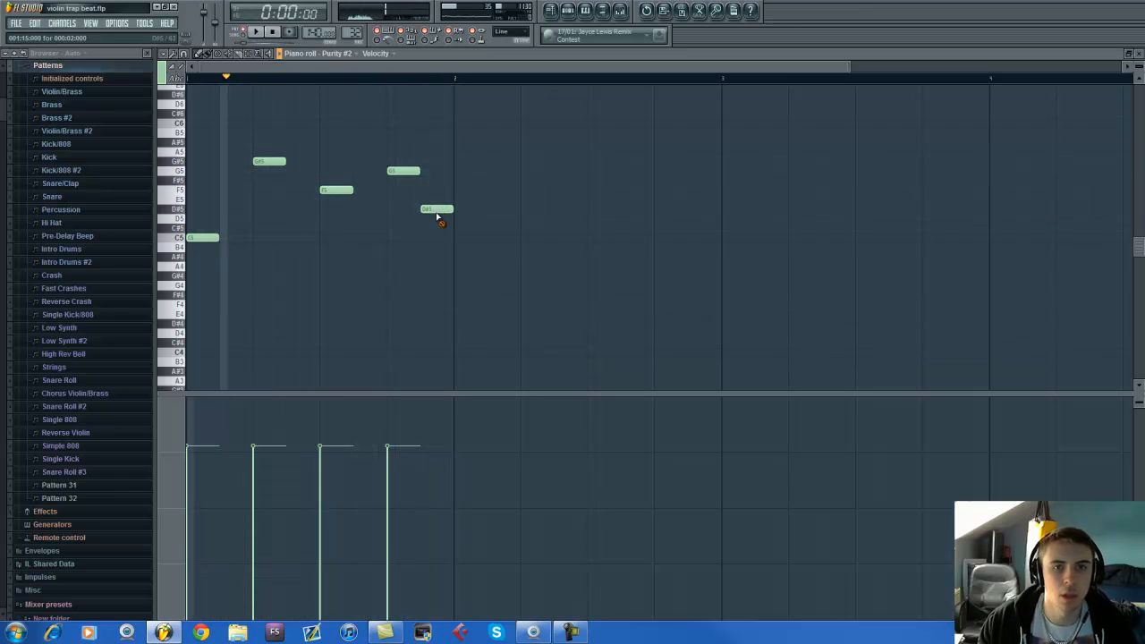
key("space")
Step: Delete the D#5, G5, F5 and G#5 notes, leaving only the opening C5
right_click(437, 209)
right_click(403, 171)
right_click(338, 190)
right_click(270, 162)
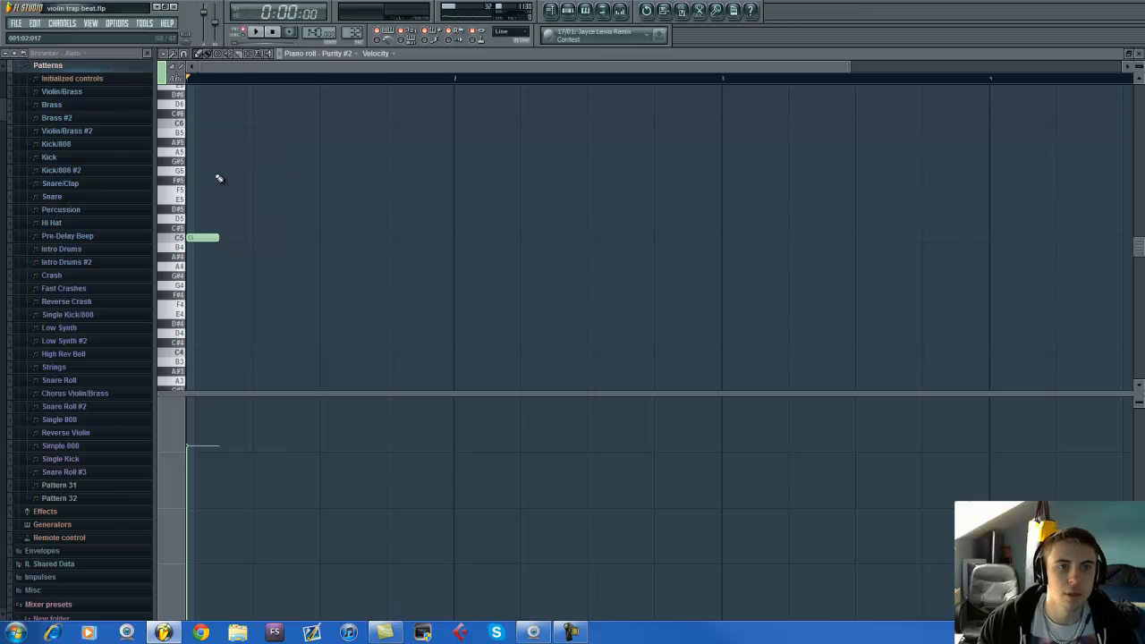
Step: Build a rising run of half-beat notes D5, D#5, F5, G5 and G#5 after the C5 and play it
left_click(229, 218)
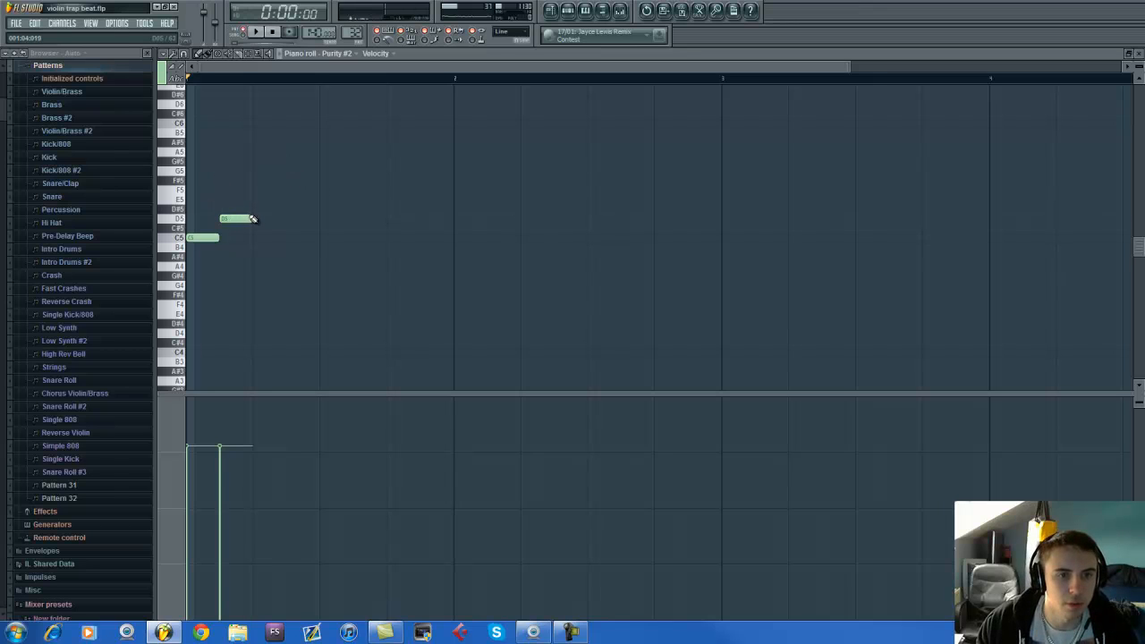
left_click(260, 208)
left_click(291, 190)
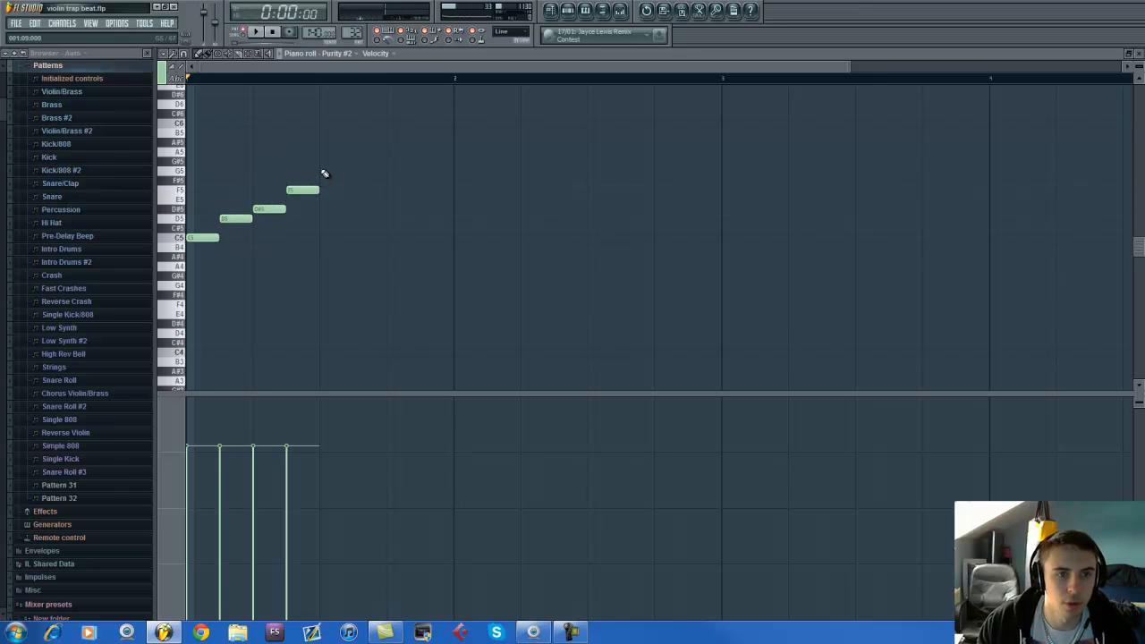
left_click(327, 171)
left_click(360, 152)
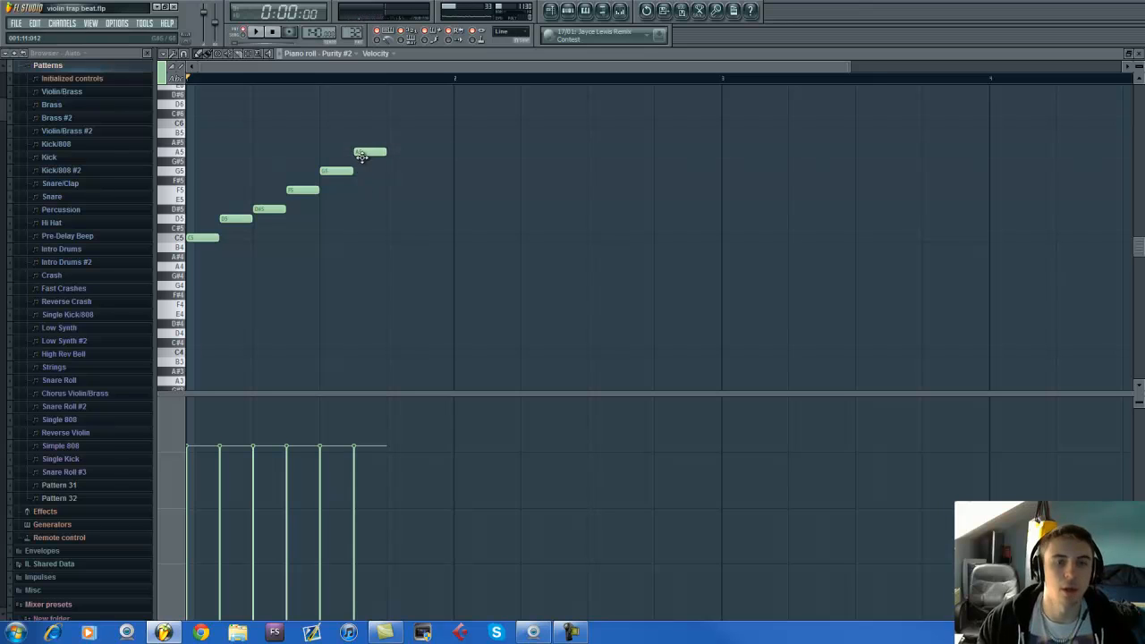
left_click_drag(361, 156, 363, 163)
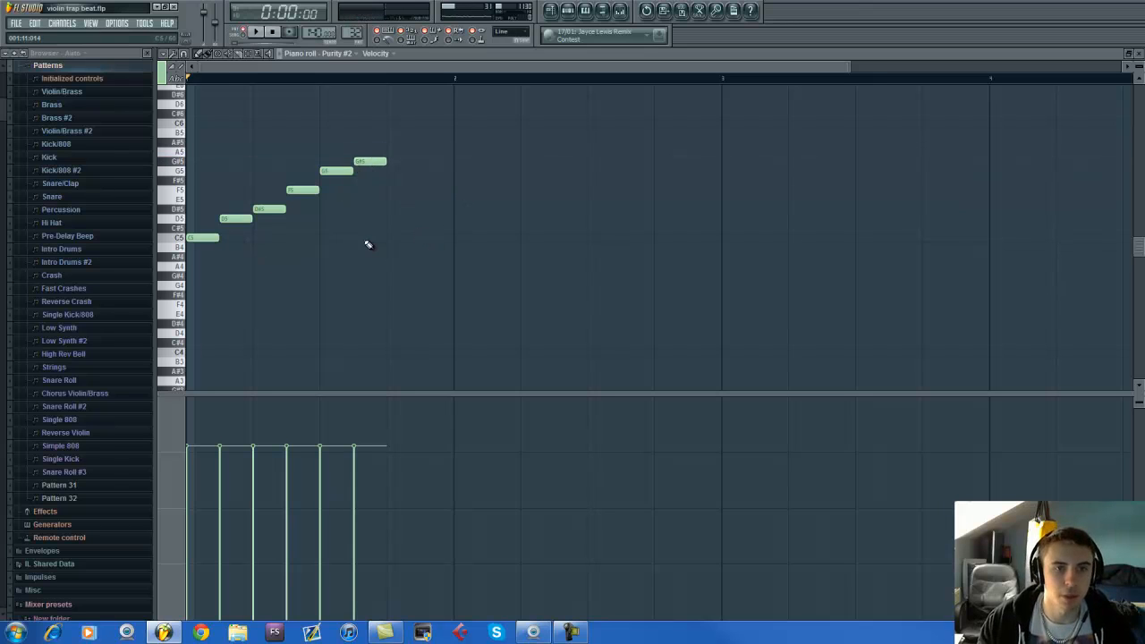
key("space")
key("space")
Step: Delete the five notes of the rising run after the opening C5
right_click(361, 162)
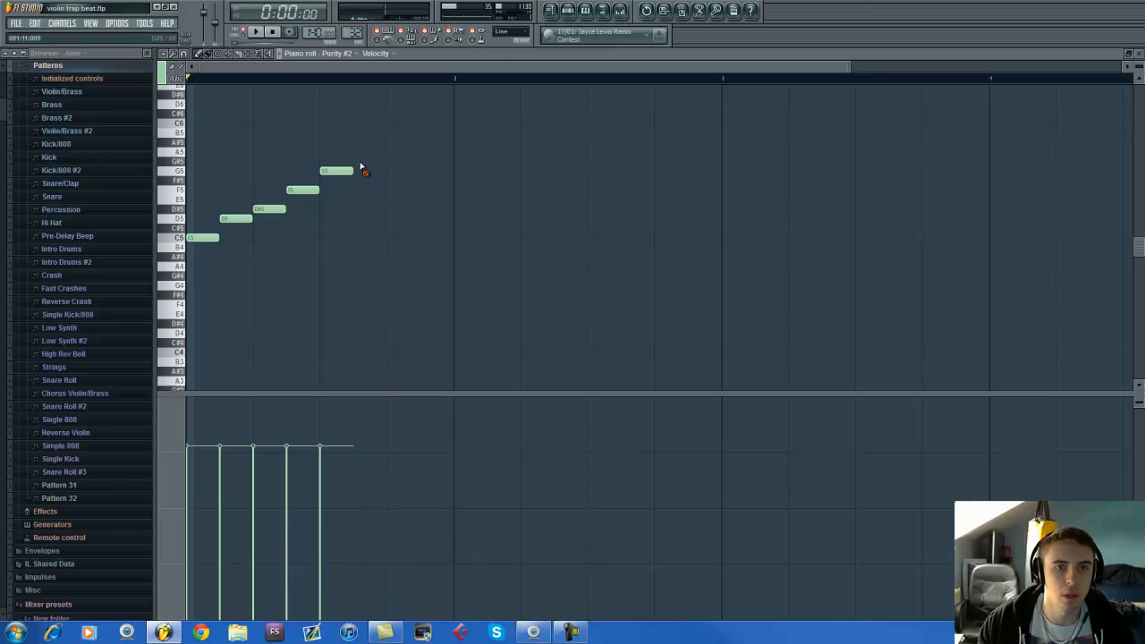
right_click(339, 171)
right_click(304, 190)
right_click(270, 208)
right_click(238, 218)
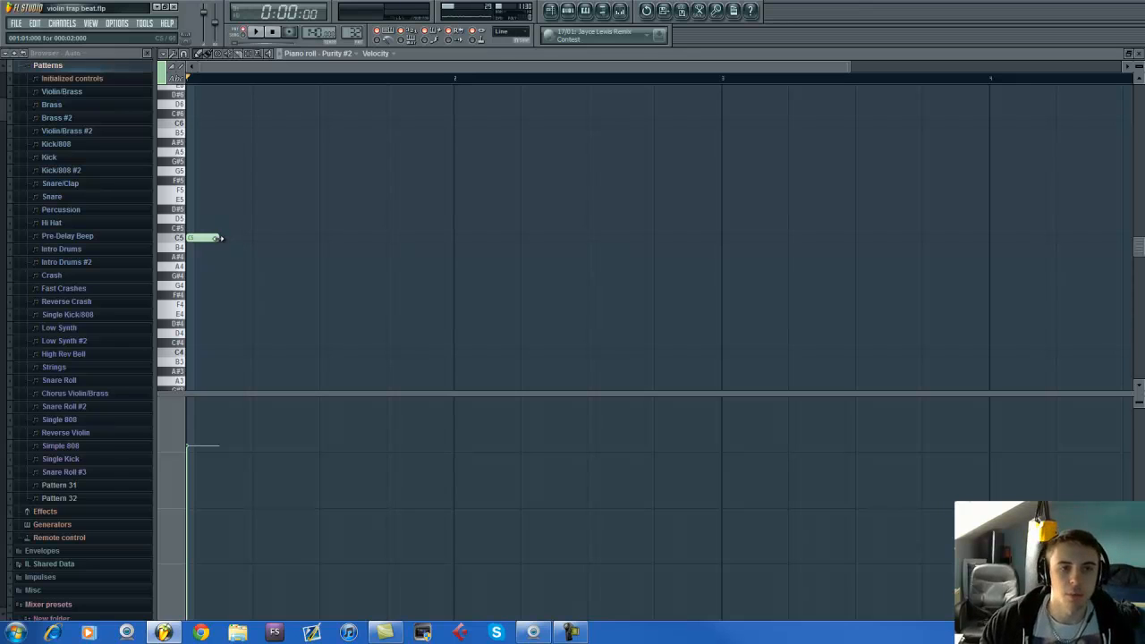
Step: Move the opening note up to G5 and follow it with half-beat C5, D#5 and D5 notes
left_click_drag(212, 238, 213, 171)
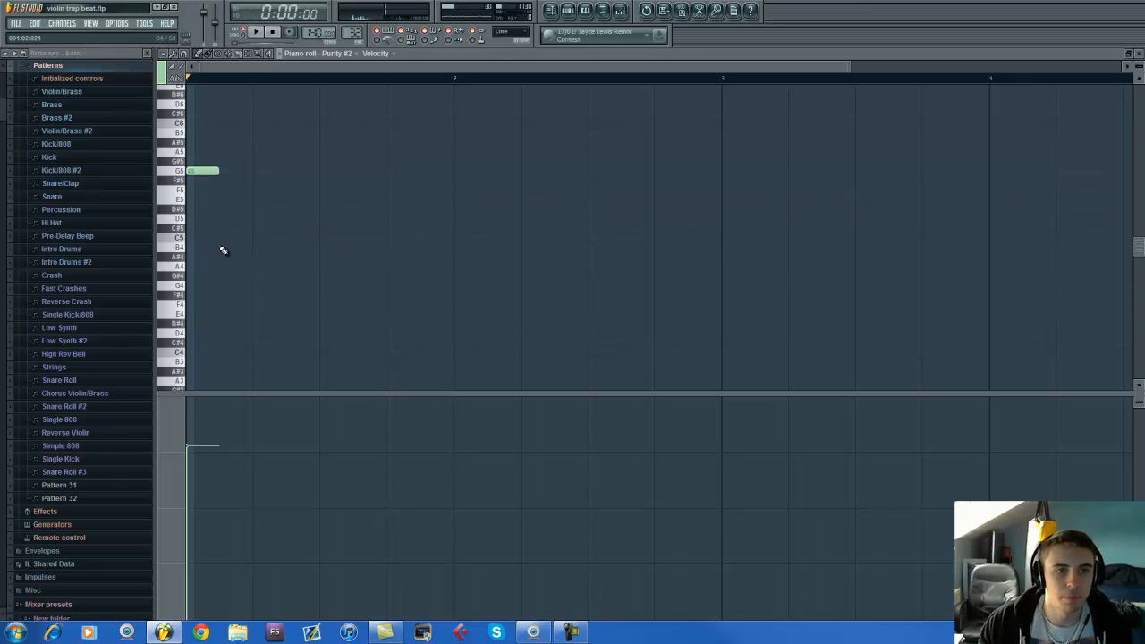
left_click(227, 238)
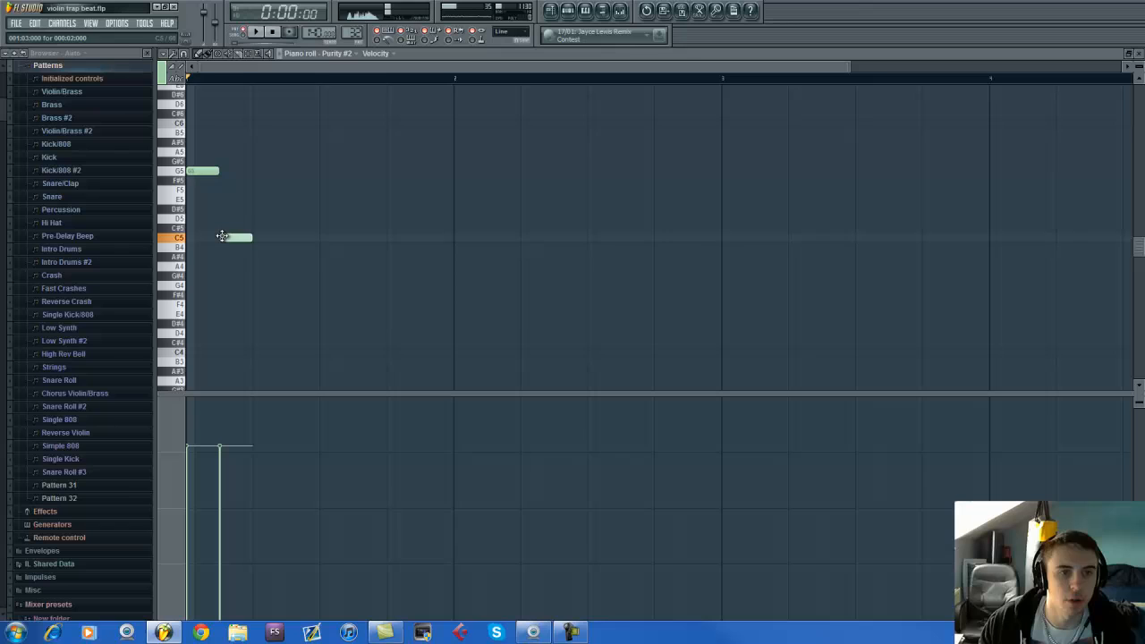
left_click(261, 208)
left_click(297, 219)
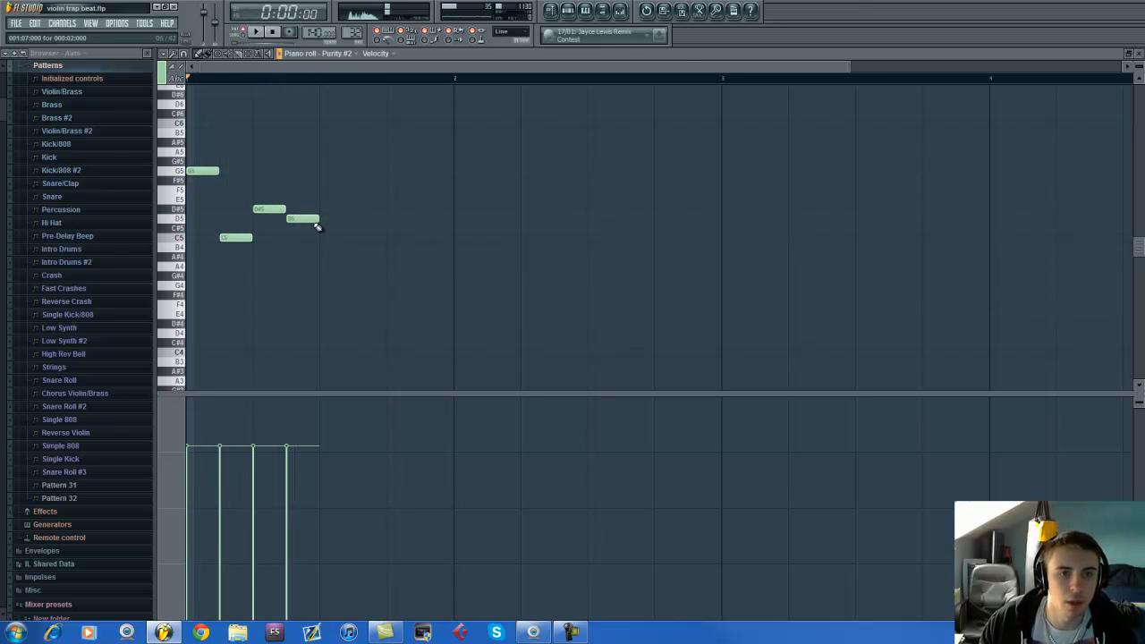
Step: Complete the first bar with half-beat F5, D#5, D5 and C5 notes and play the melody
left_click(322, 190)
left_click(359, 209)
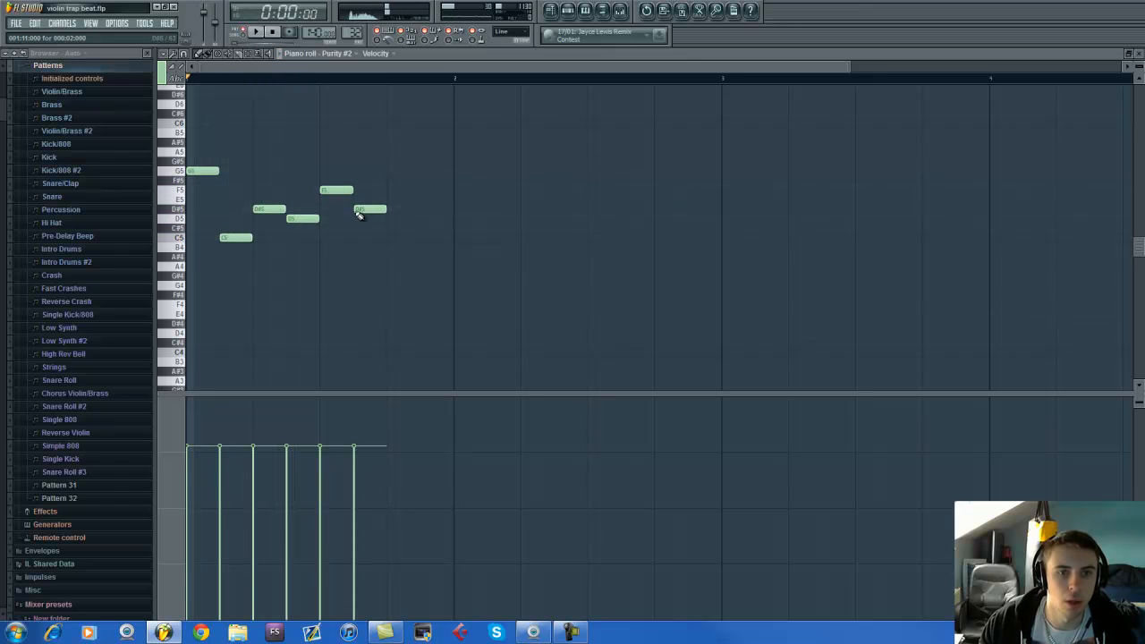
left_click(386, 218)
left_click(424, 237)
key("space")
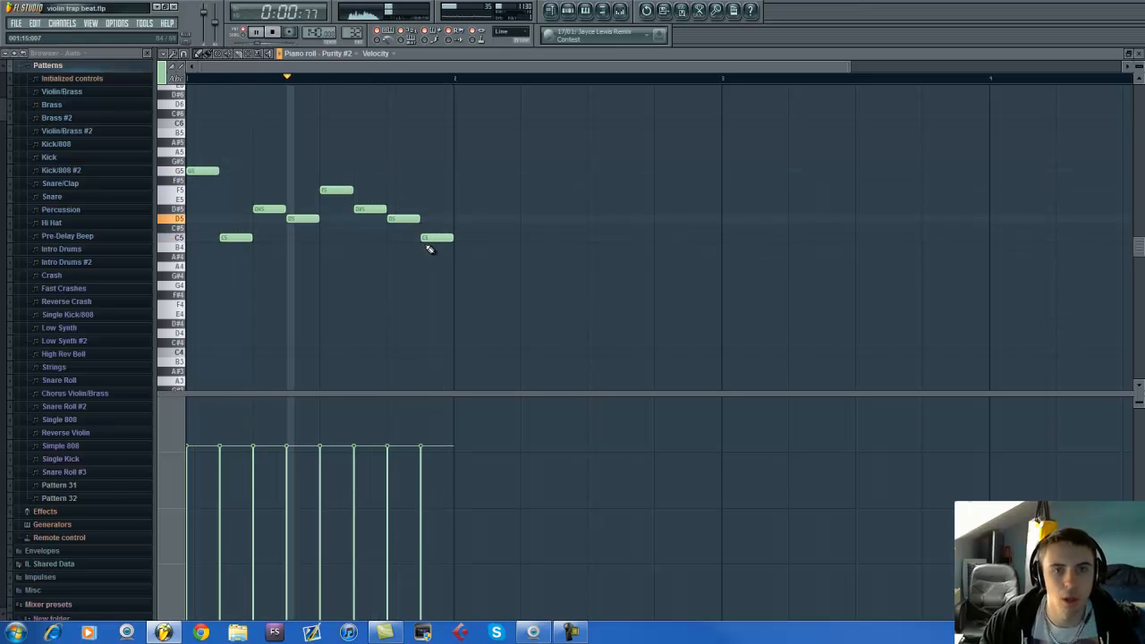
key("space")
Step: Delete every note after the opening G5
right_click(430, 238)
right_click(400, 219)
right_click(369, 208)
right_click(337, 189)
right_click(301, 218)
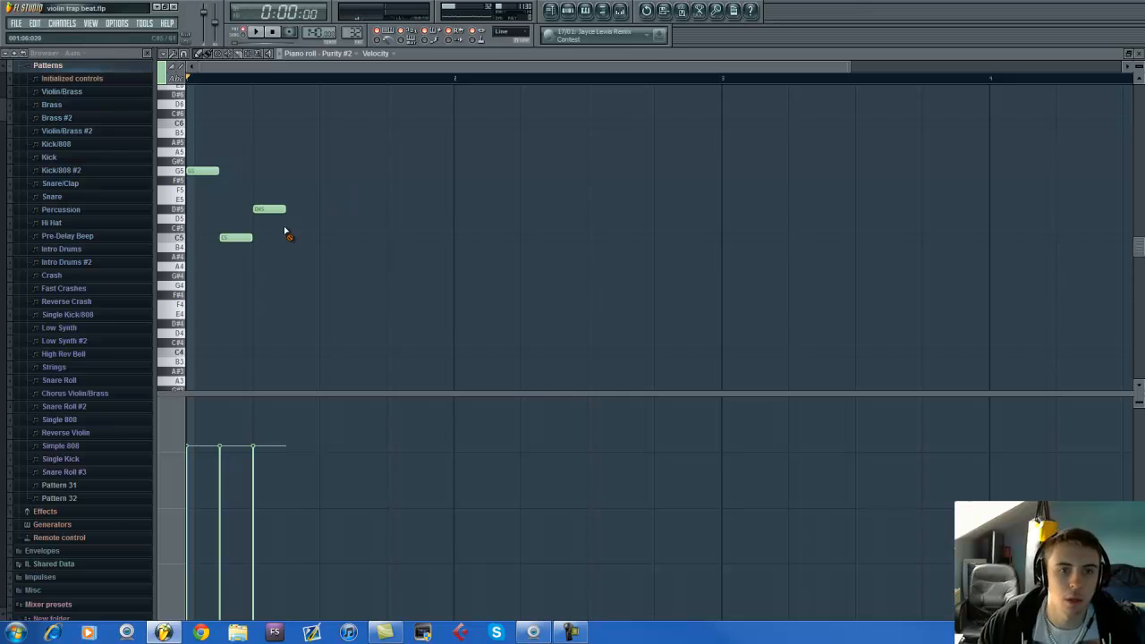
right_click(236, 237)
right_click(269, 209)
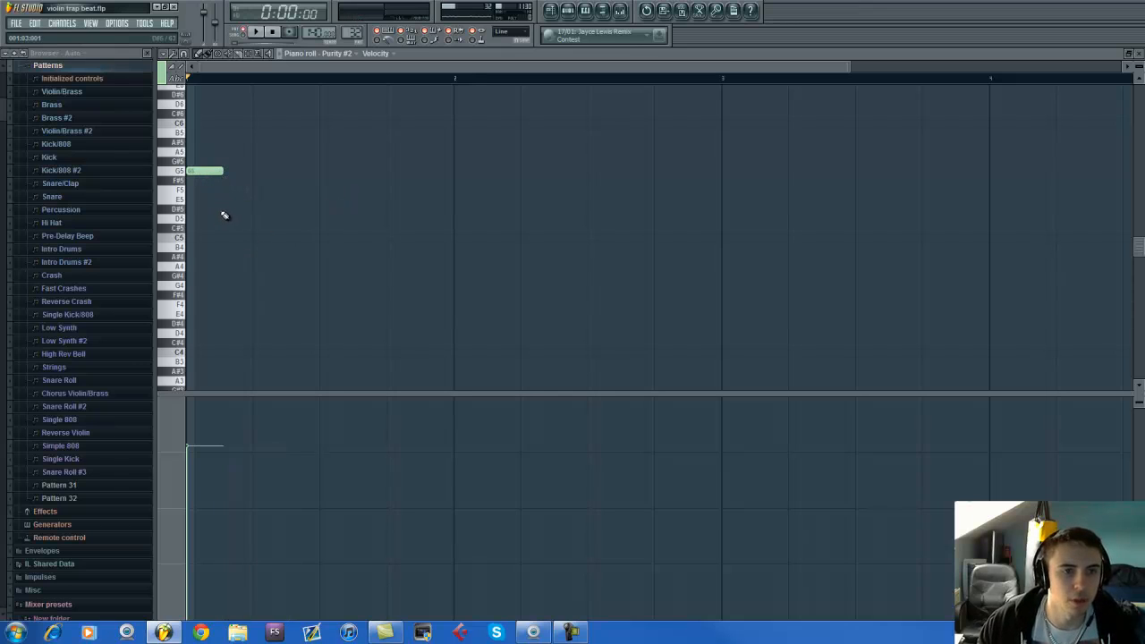
Step: Follow the opening G5 with slightly overlapping C5, D#5 and G#5 notes at half-beat spacing, playing the phrase along the way
left_click(225, 209)
left_click_drag(242, 207, 241, 237)
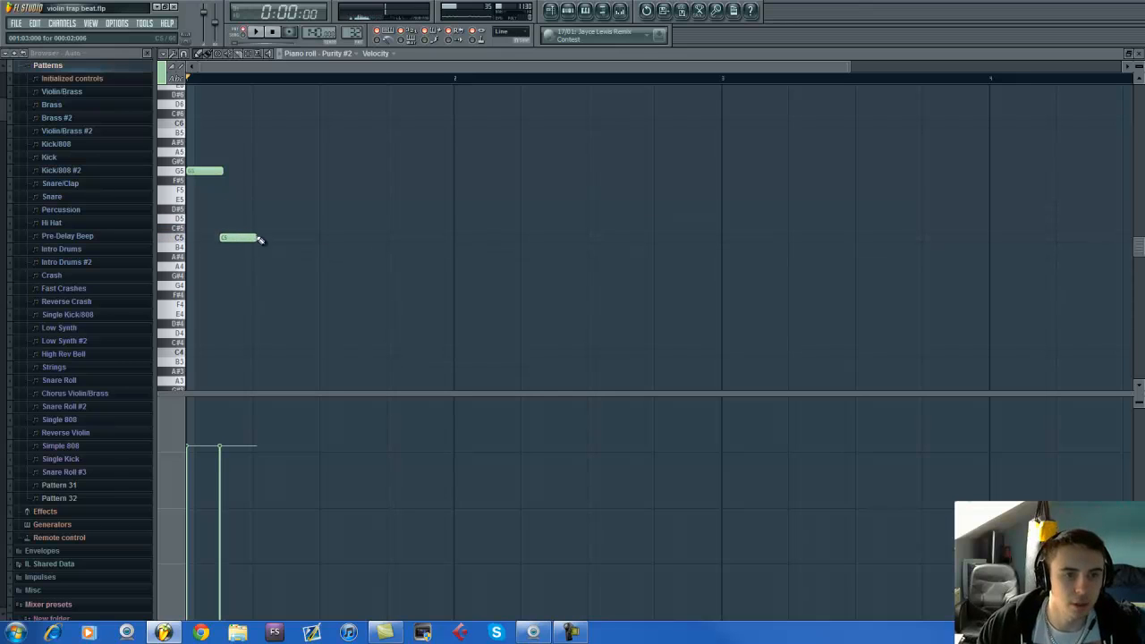
left_click(260, 209)
key("space")
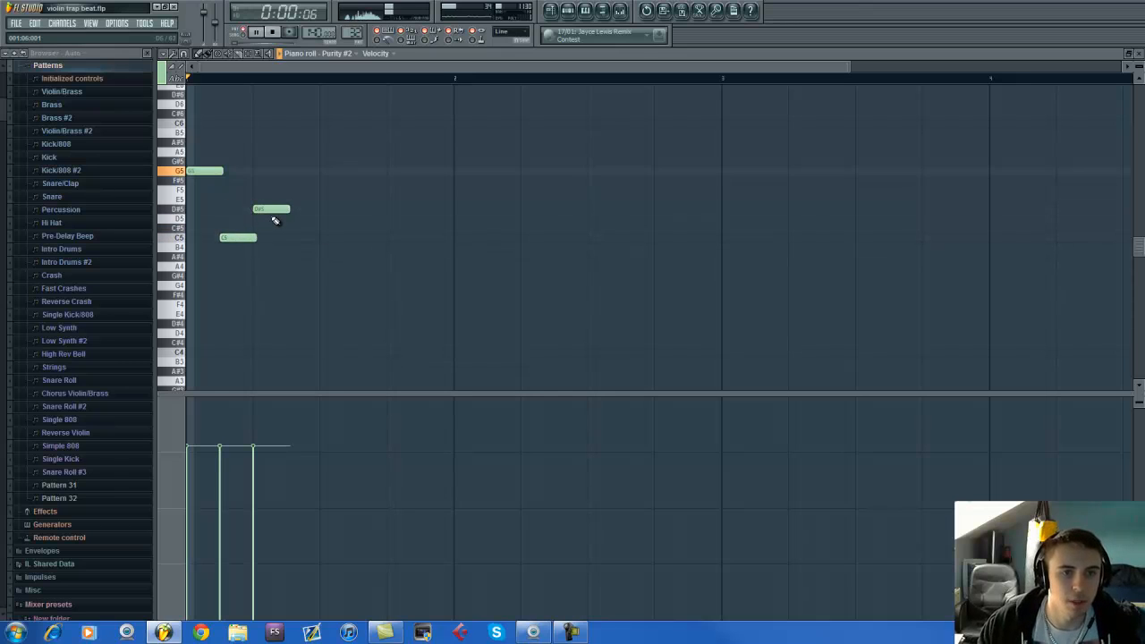
left_click_drag(286, 183, 299, 159)
key("space")
Step: Finish the bar with descending G5, F5, D#5 and D5 notes and play the melody
left_click(323, 170)
key("space")
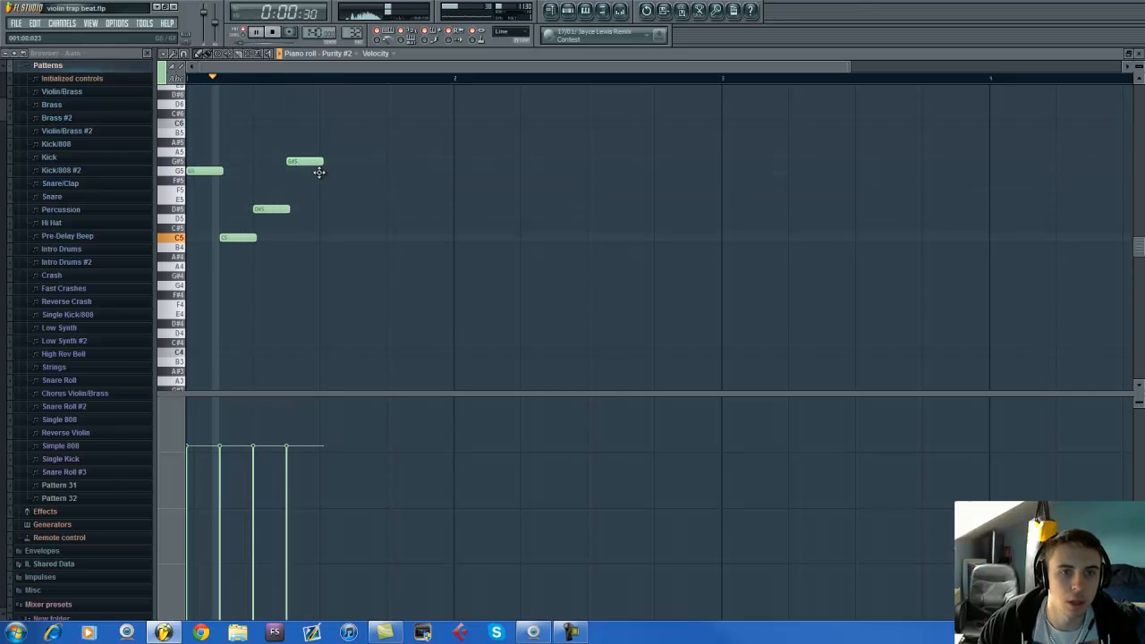
key("space")
left_click(359, 199)
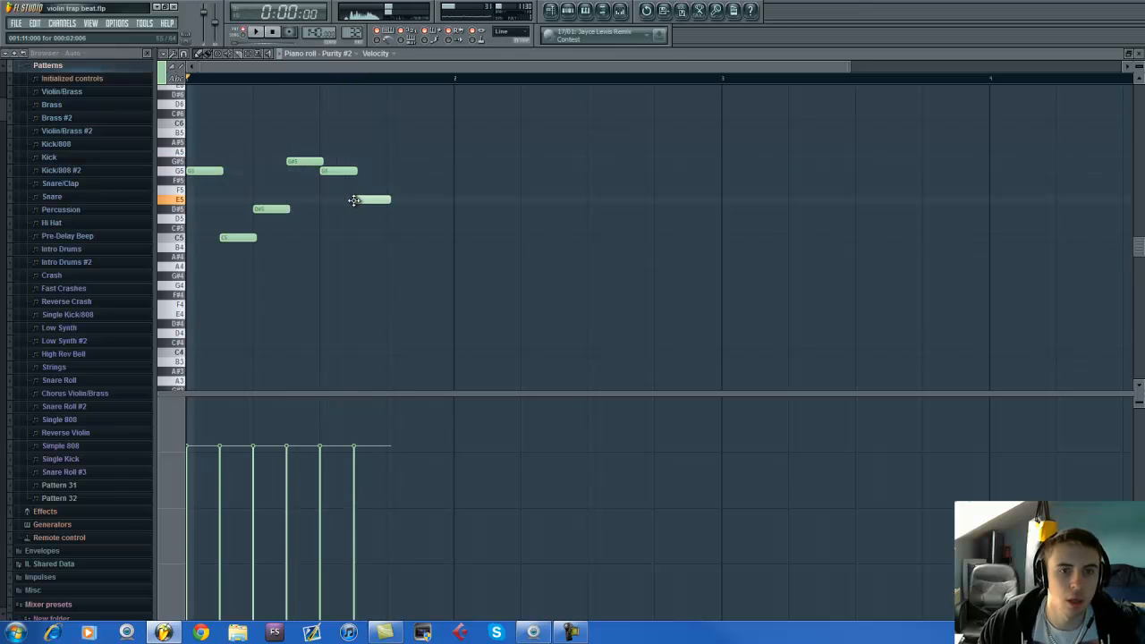
left_click_drag(370, 200, 370, 189)
left_click(388, 210)
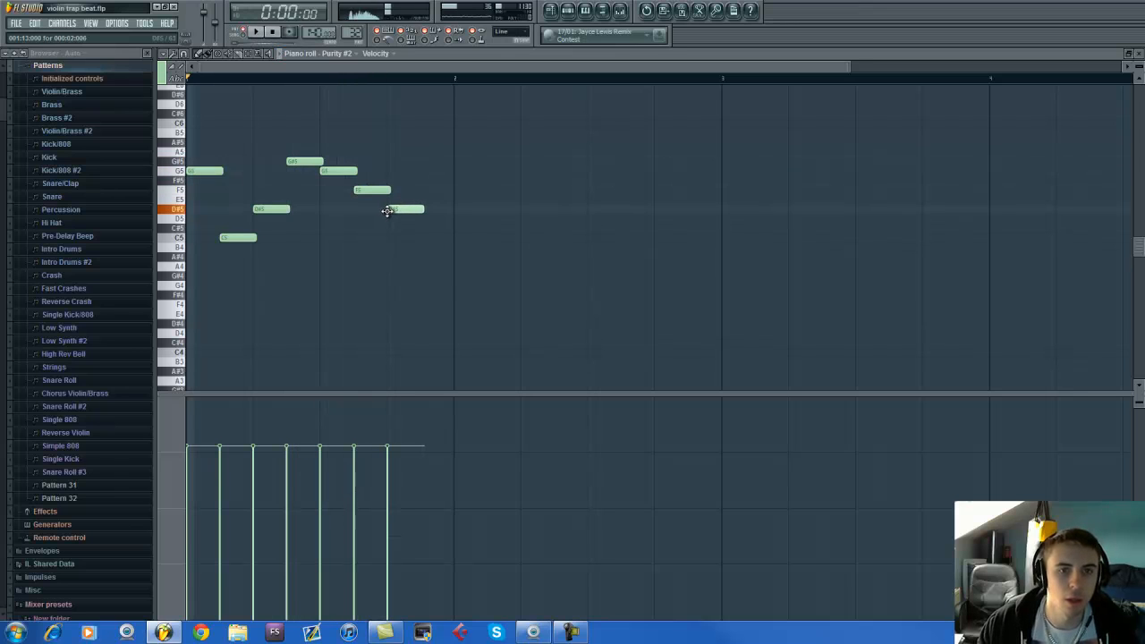
left_click(425, 218)
key("space")
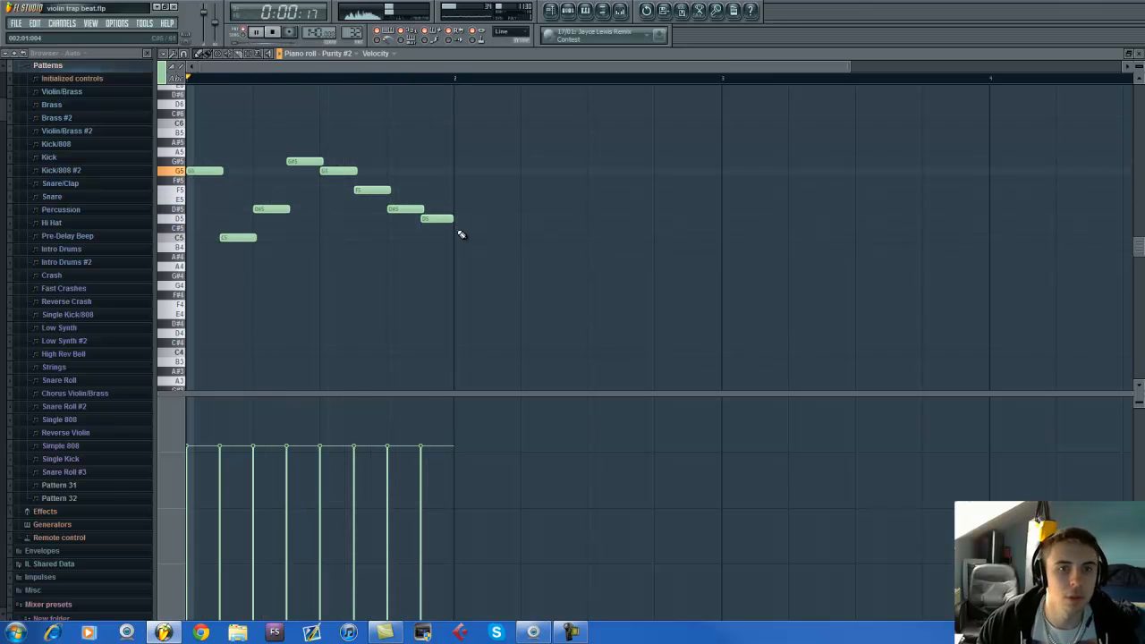
key("space")
Step: Delete all eight melody notes to clear the Purity #2 piano roll
right_click(437, 219)
right_click(405, 209)
right_click(372, 190)
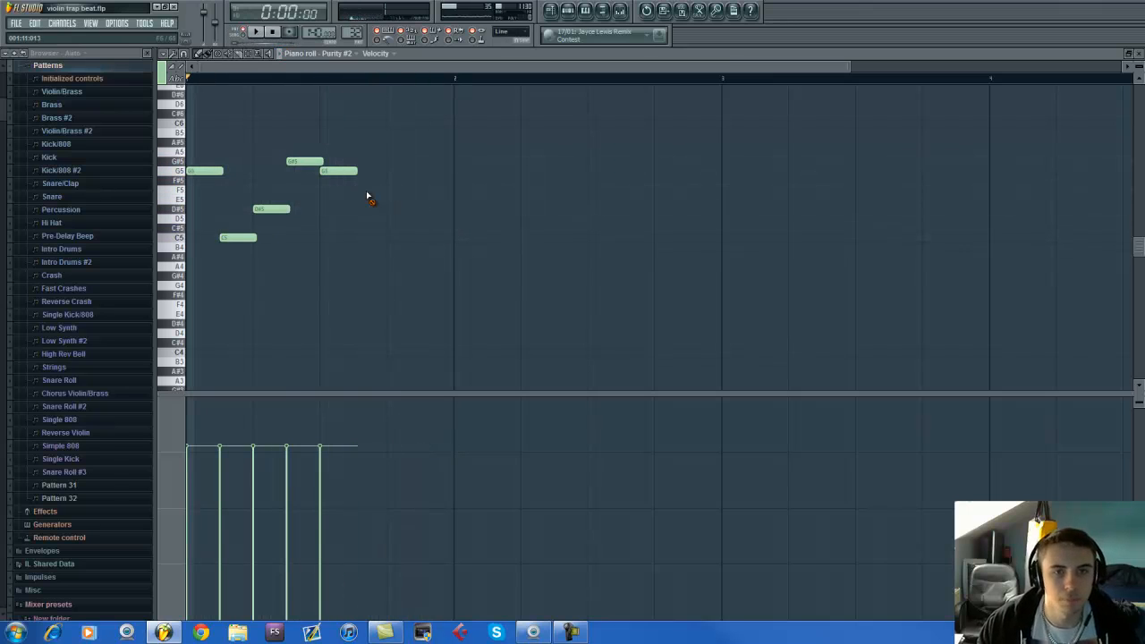
right_click(338, 170)
right_click(305, 161)
right_click(272, 210)
right_click(242, 238)
right_click(213, 171)
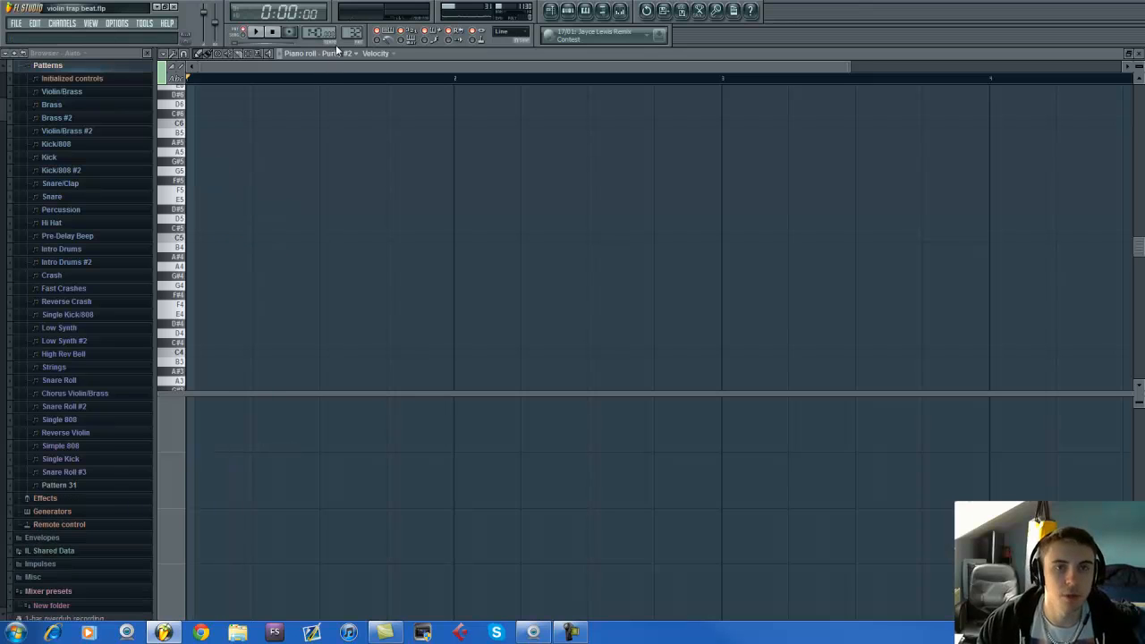
Step: Switch to the Violin/Brass pattern, open the reFX Nexus #2 melody in the piano roll and play it
mouse_move(352, 34)
left_mouse_down()
mouse_move(402, 329)
mouse_move(360, 53)
left_mouse_up()
left_click(571, 13)
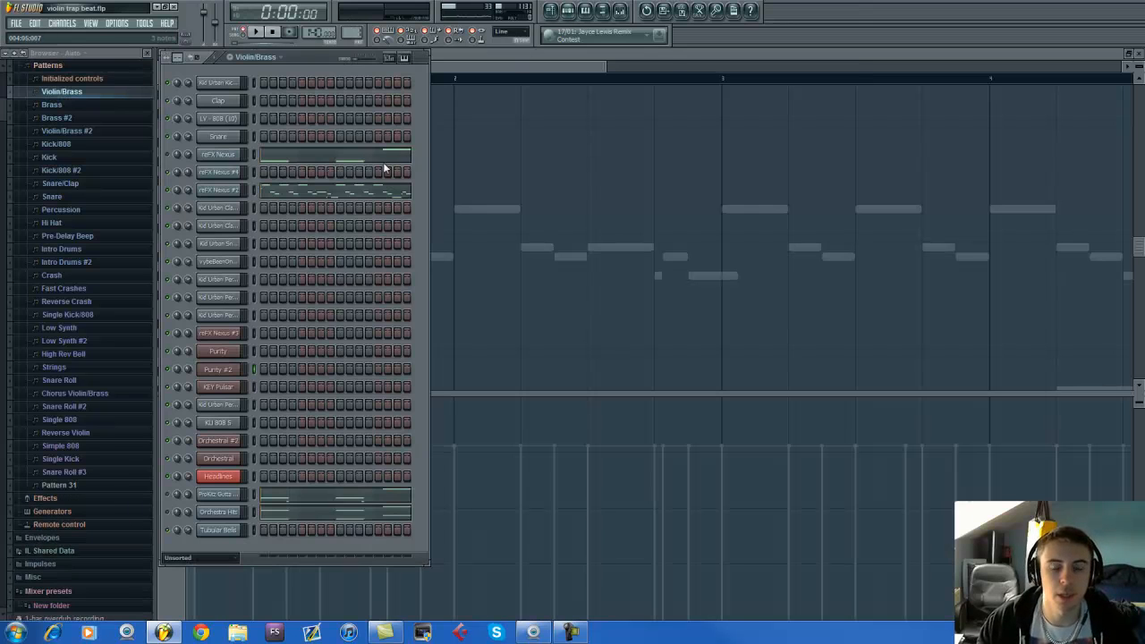
left_click(355, 189)
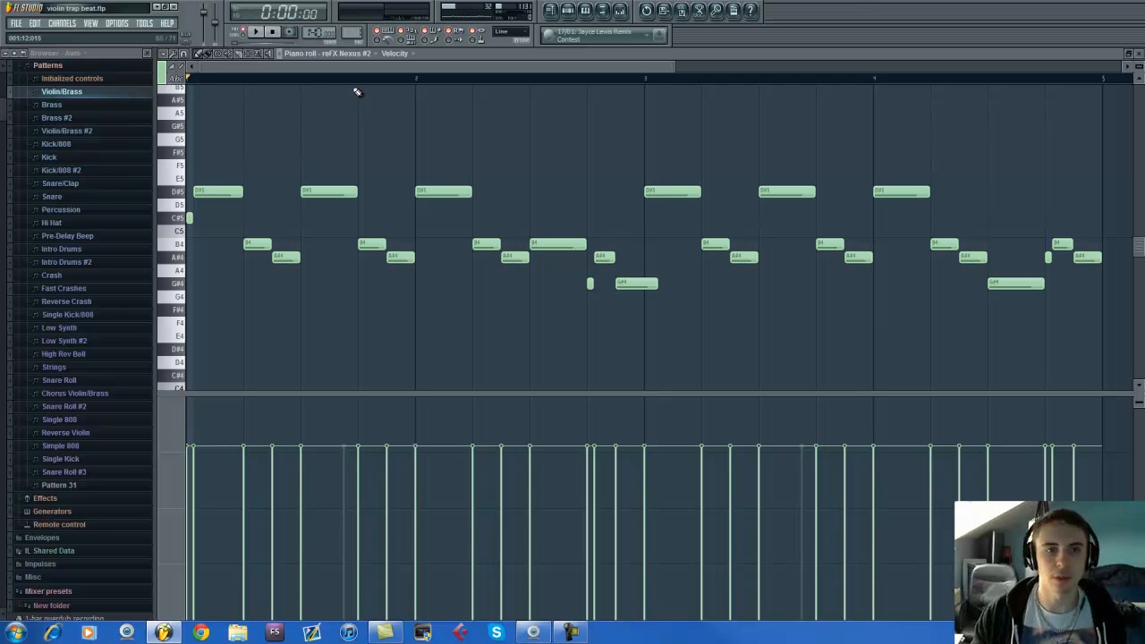
key("space")
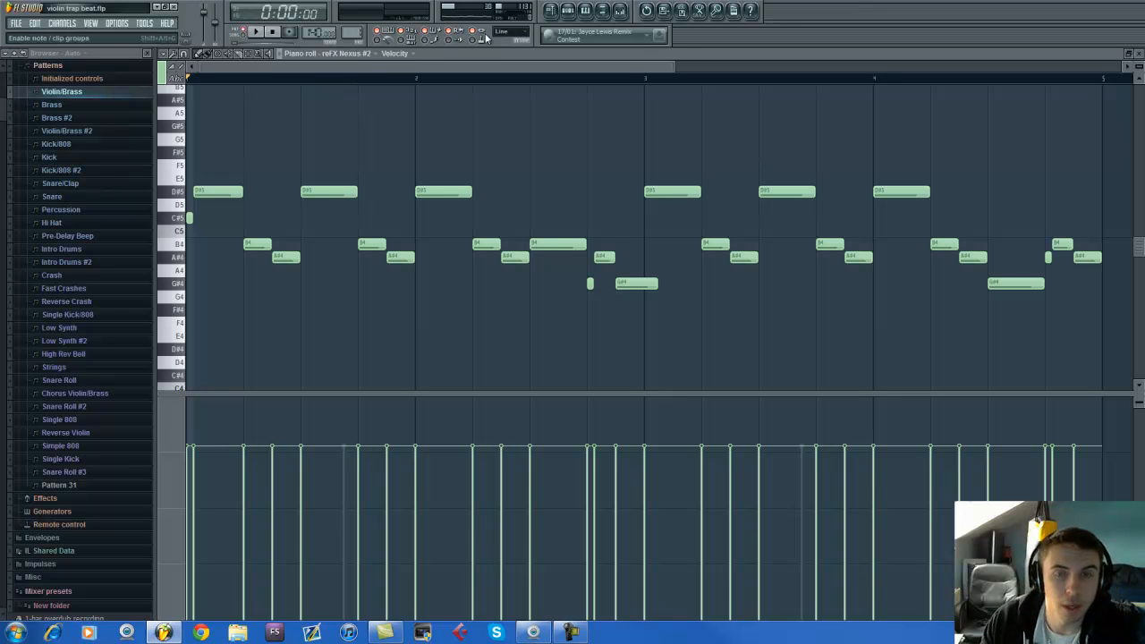
Step: Open the reFX Nexus channel's notes in the piano roll and play them
left_click(567, 9)
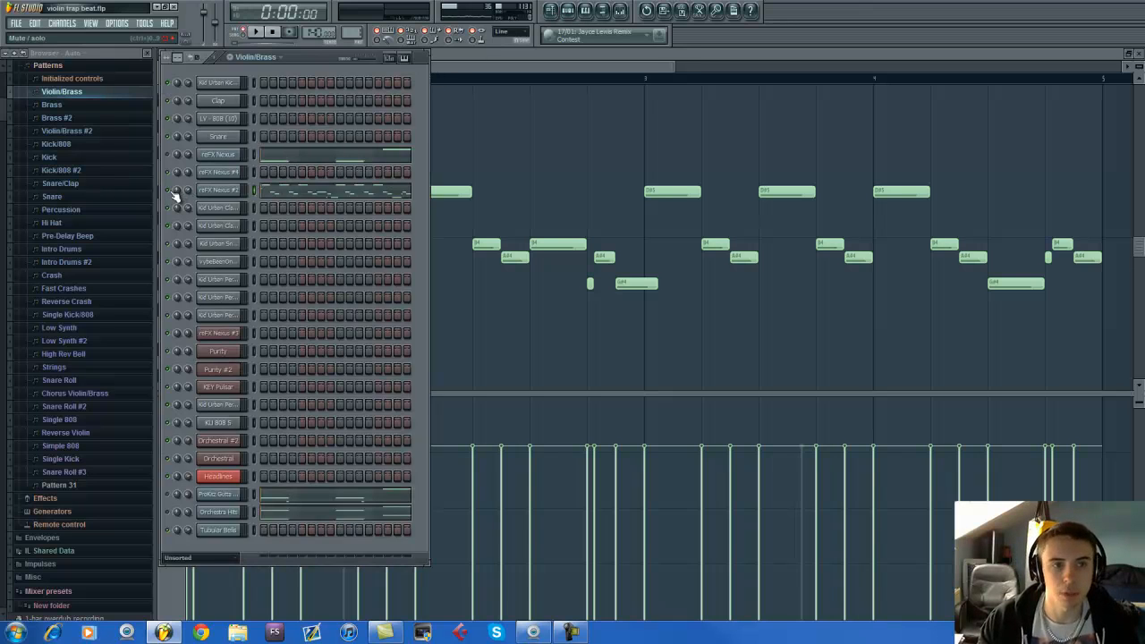
left_click(298, 163)
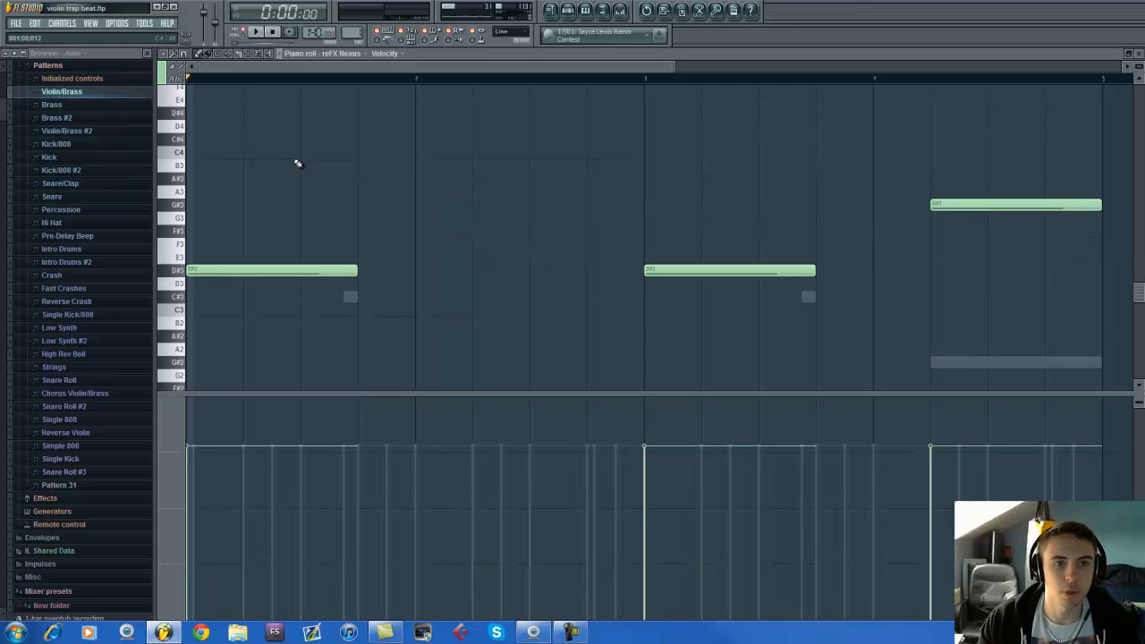
key("space")
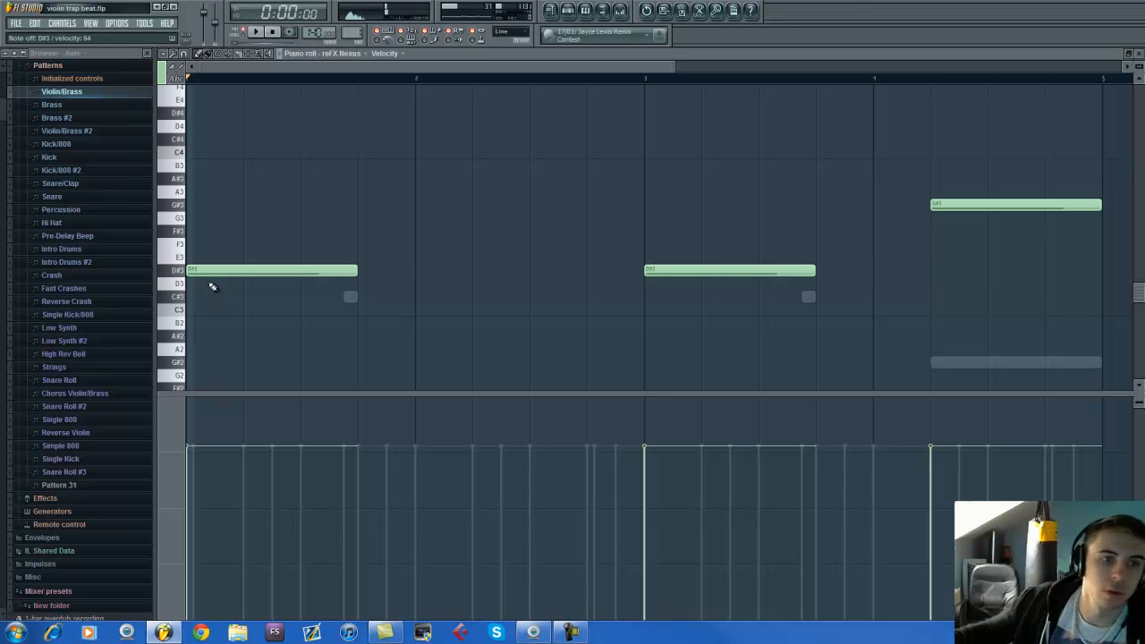
Step: Open the reFX Nexus instrument and bring up the WOW effect on its mixer track
left_click(621, 10)
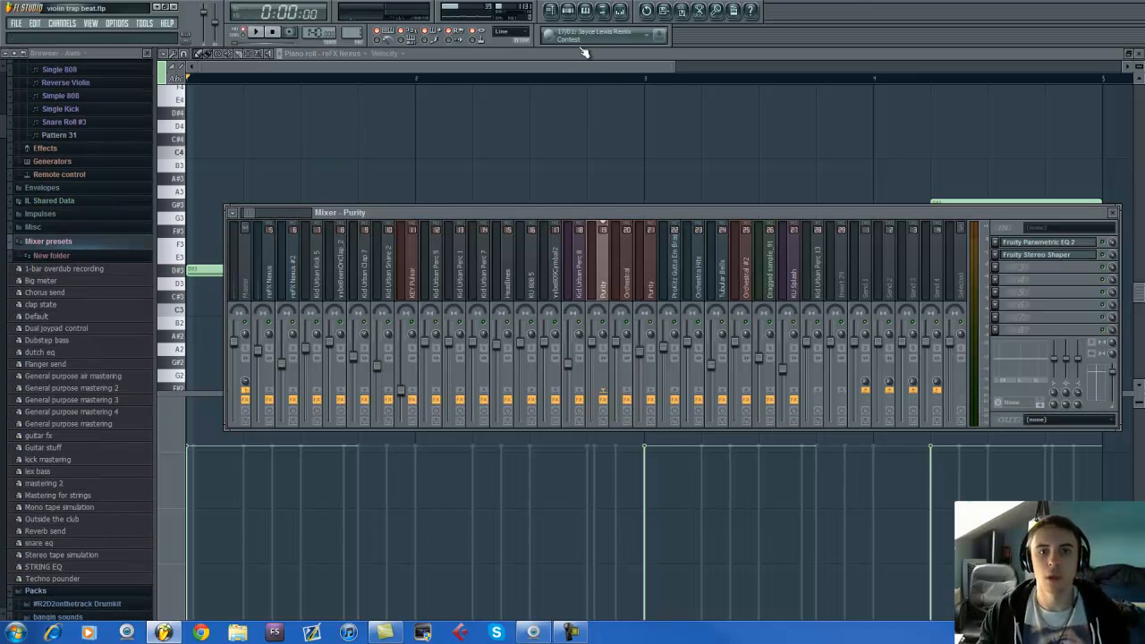
left_click(568, 11)
left_click(224, 161)
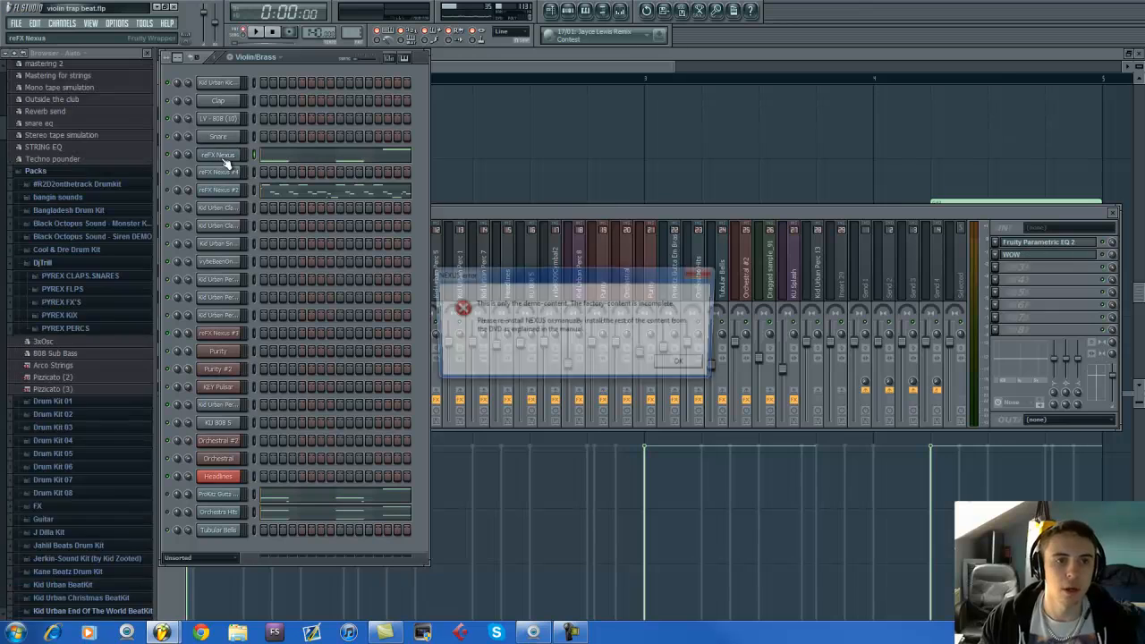
left_click(702, 274)
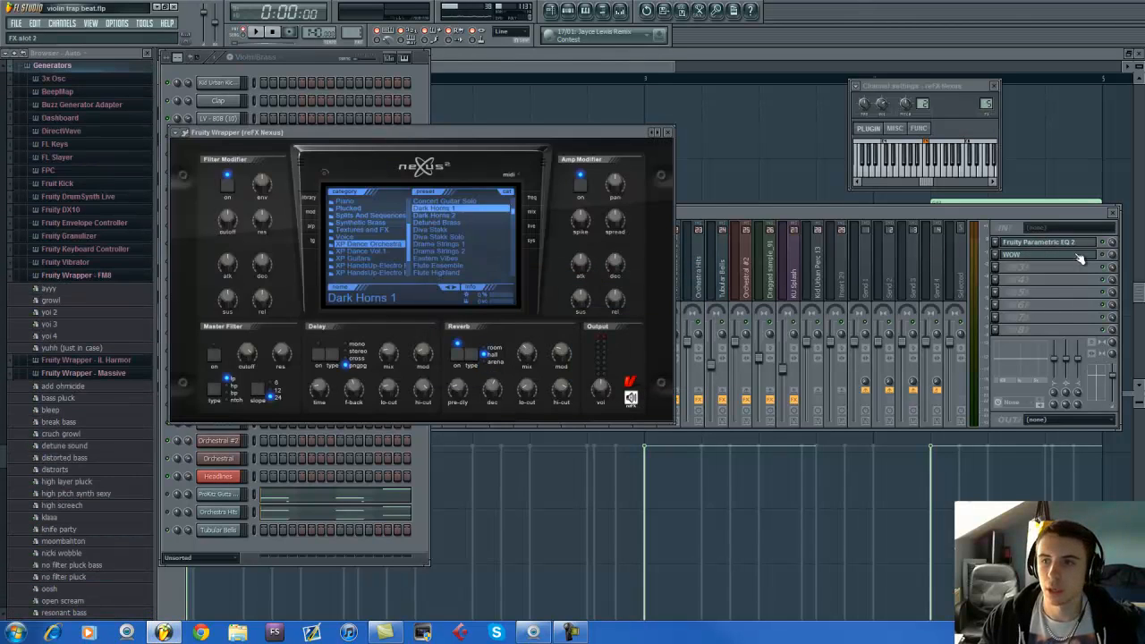
left_click(1079, 259)
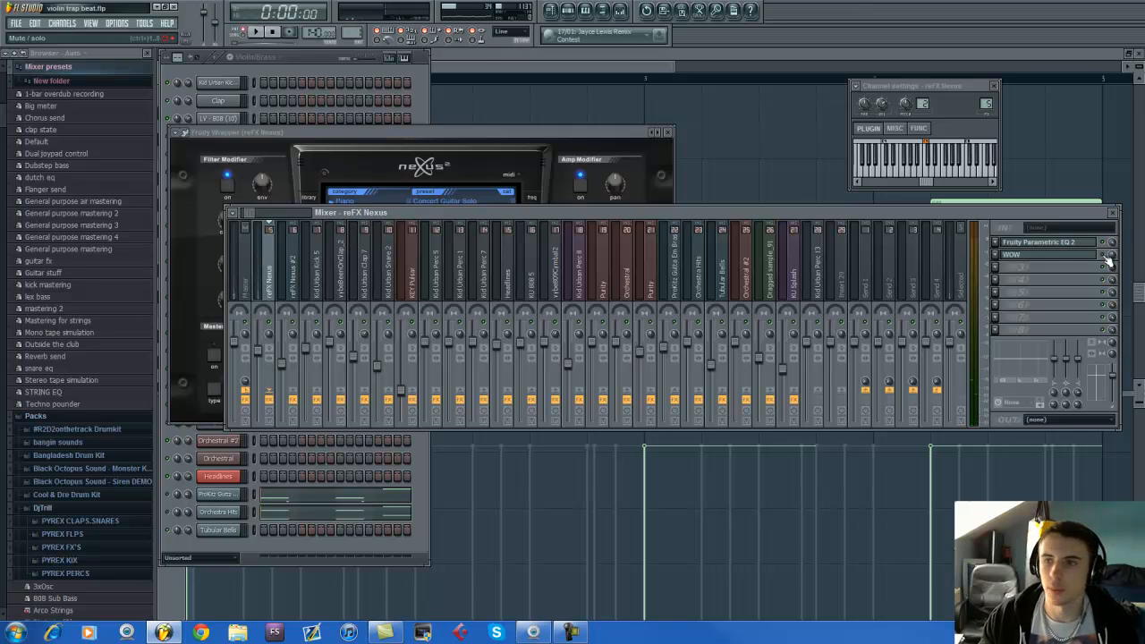
left_click(1098, 255)
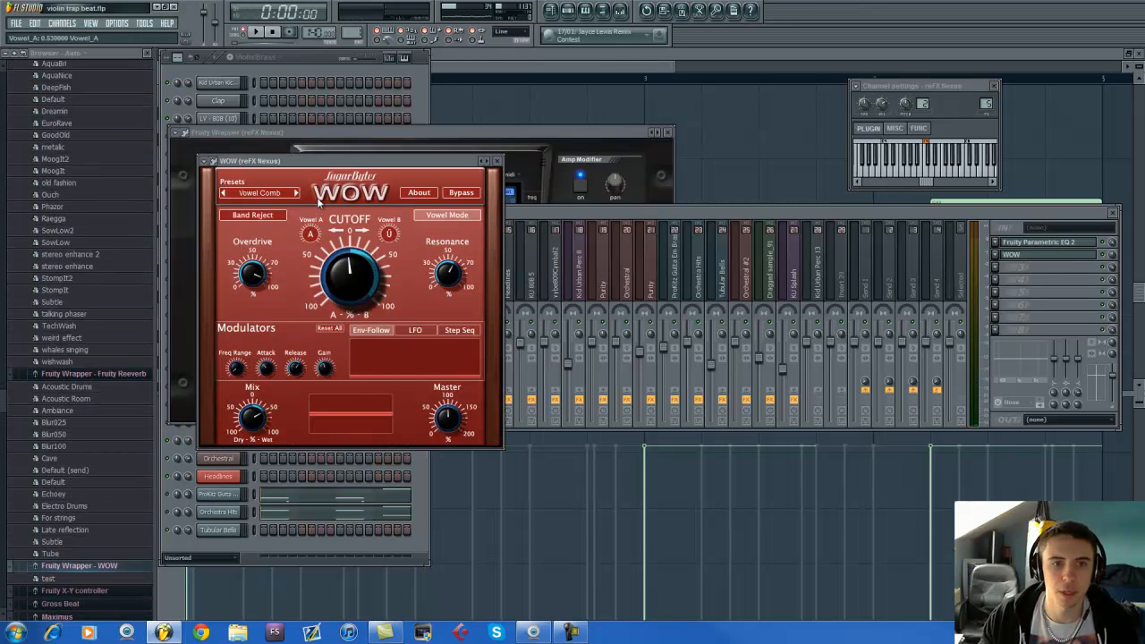
Step: Try different WOW vowels during playback, setting Vowel A to A and Vowel B to U
key("space")
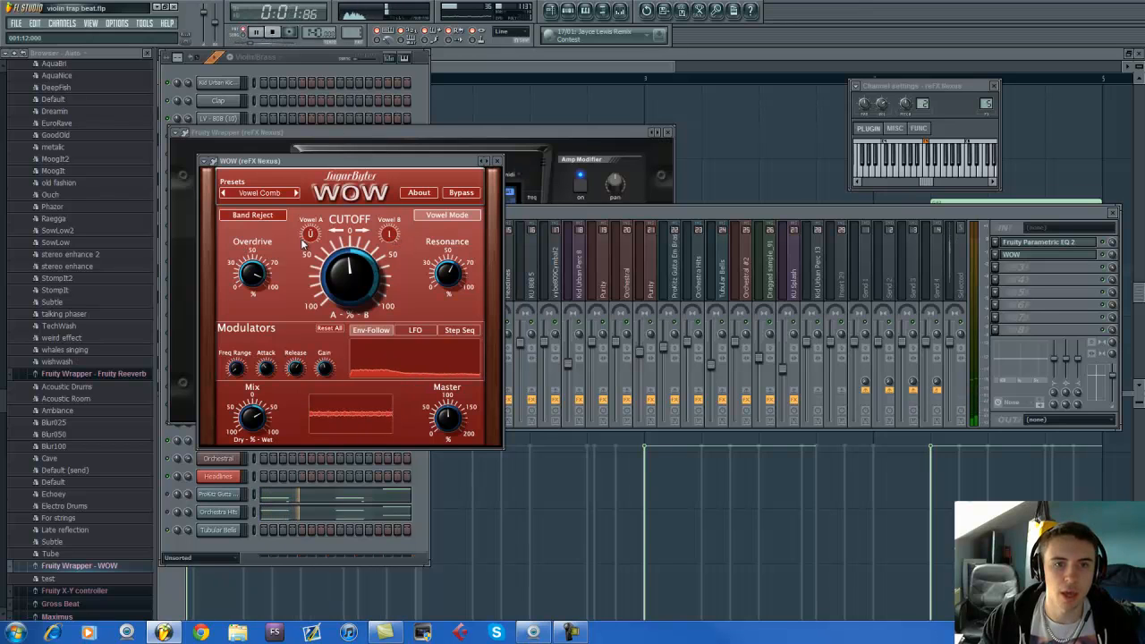
left_click_drag(310, 234, 310, 421)
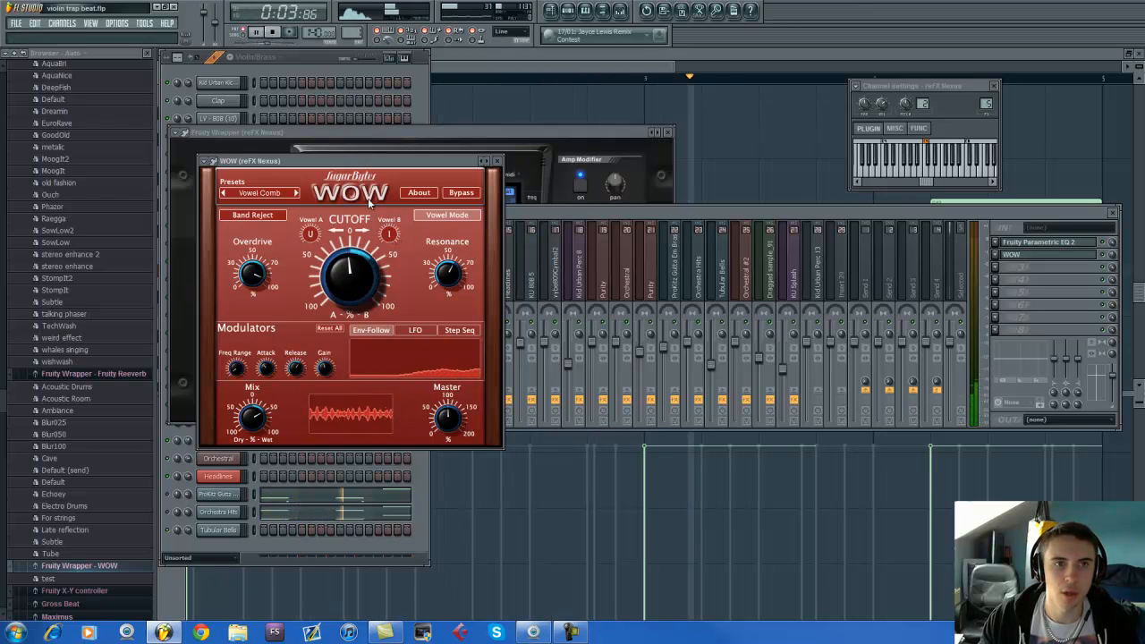
left_click_drag(312, 234, 313, 212)
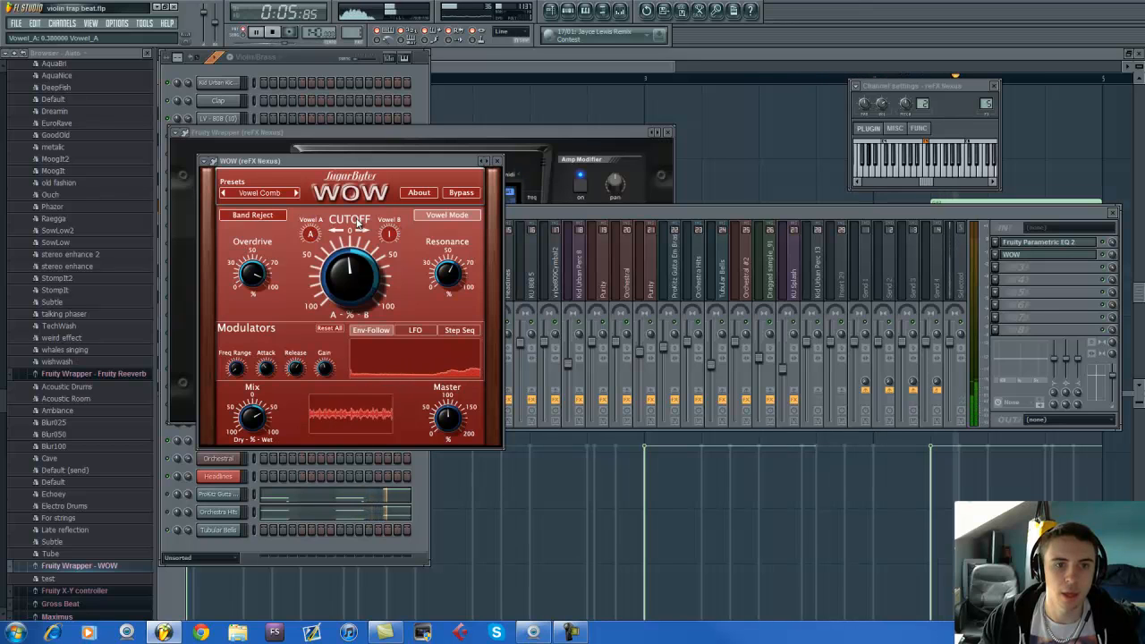
left_click_drag(389, 234, 391, 250)
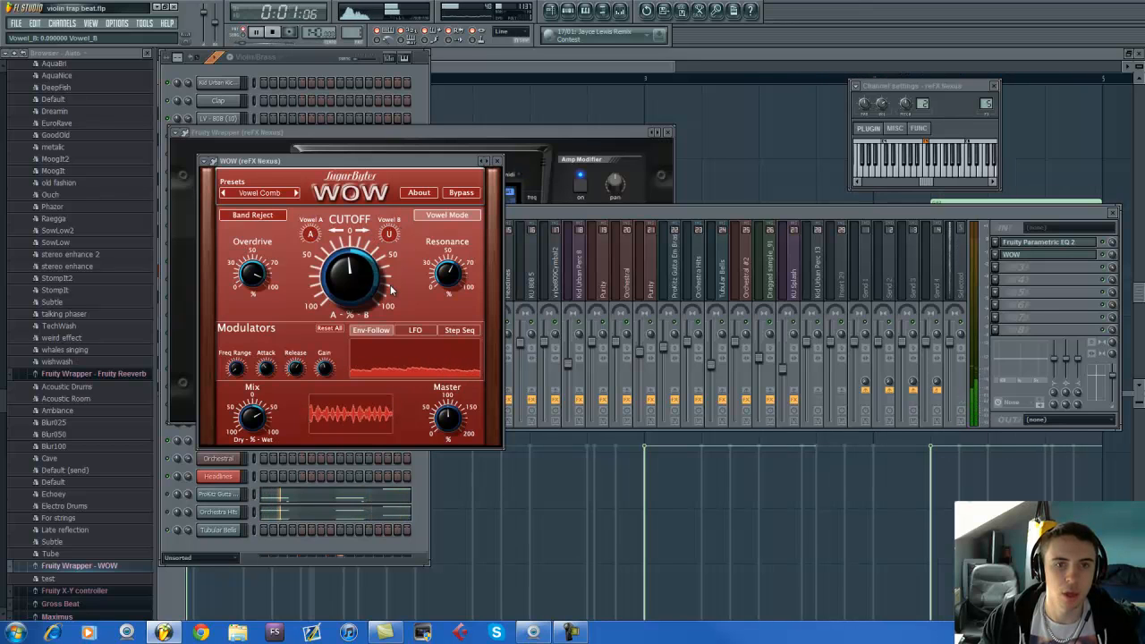
left_click(1104, 255)
left_click(273, 31)
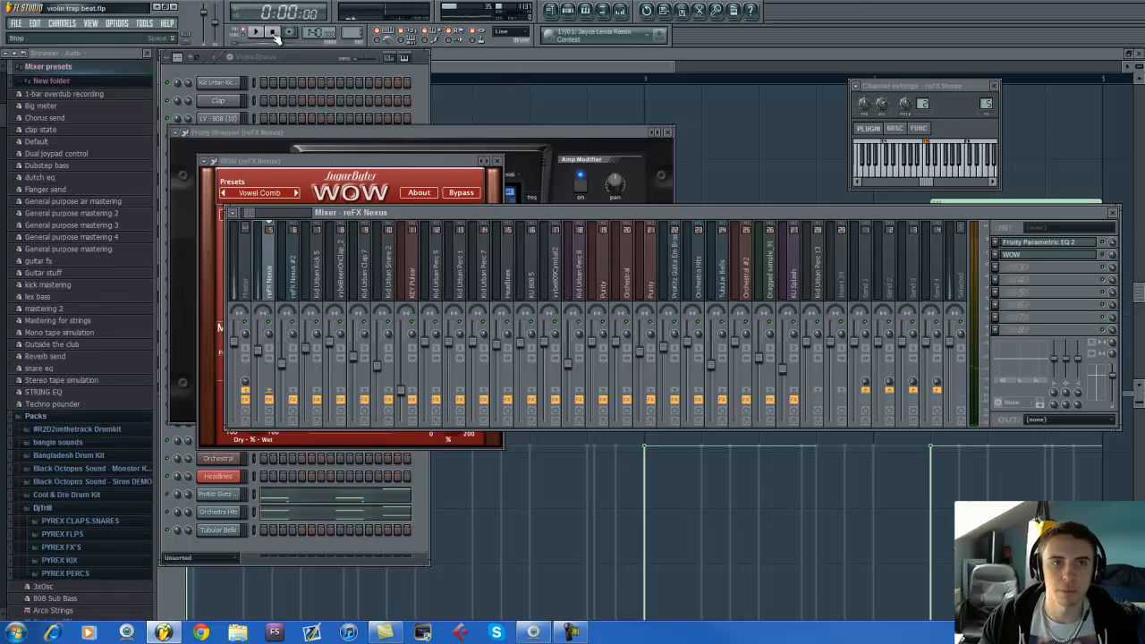
Step: Inspect the Fruity Parametric EQ 2 curve on the reFX Nexus mixer track and listen to the sound
left_click(1029, 242)
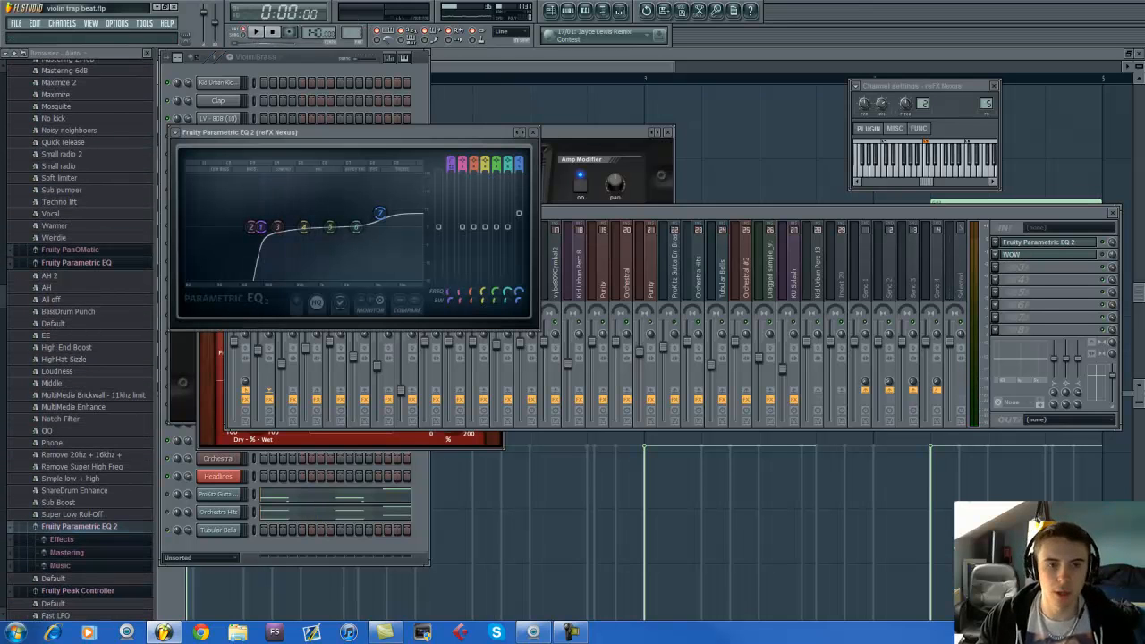
left_click(1109, 250)
key("space")
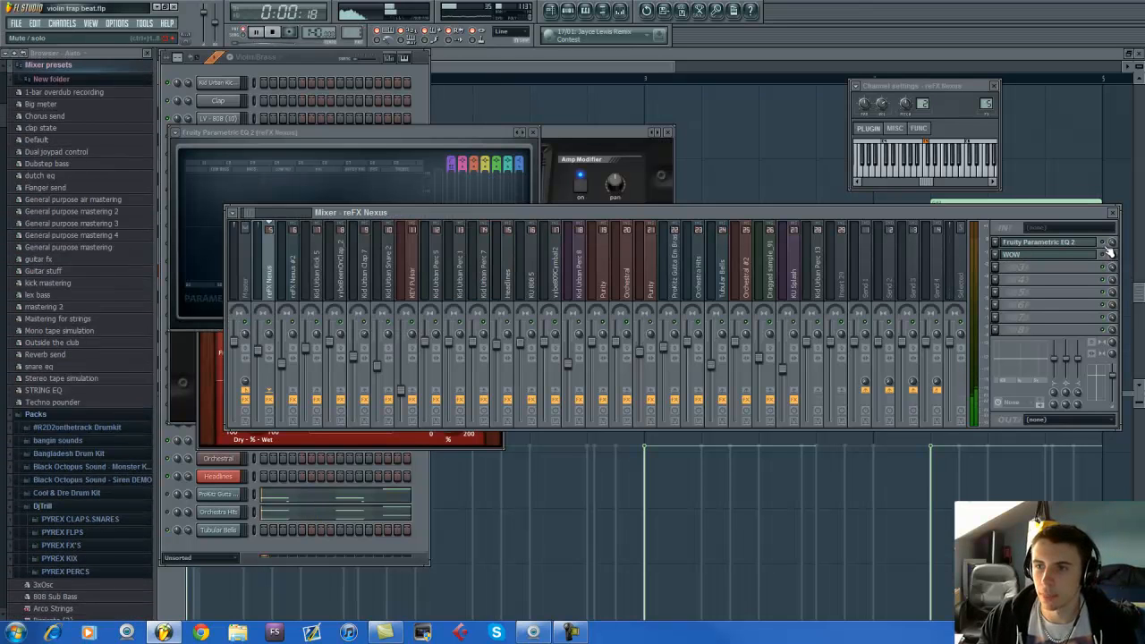
key("space")
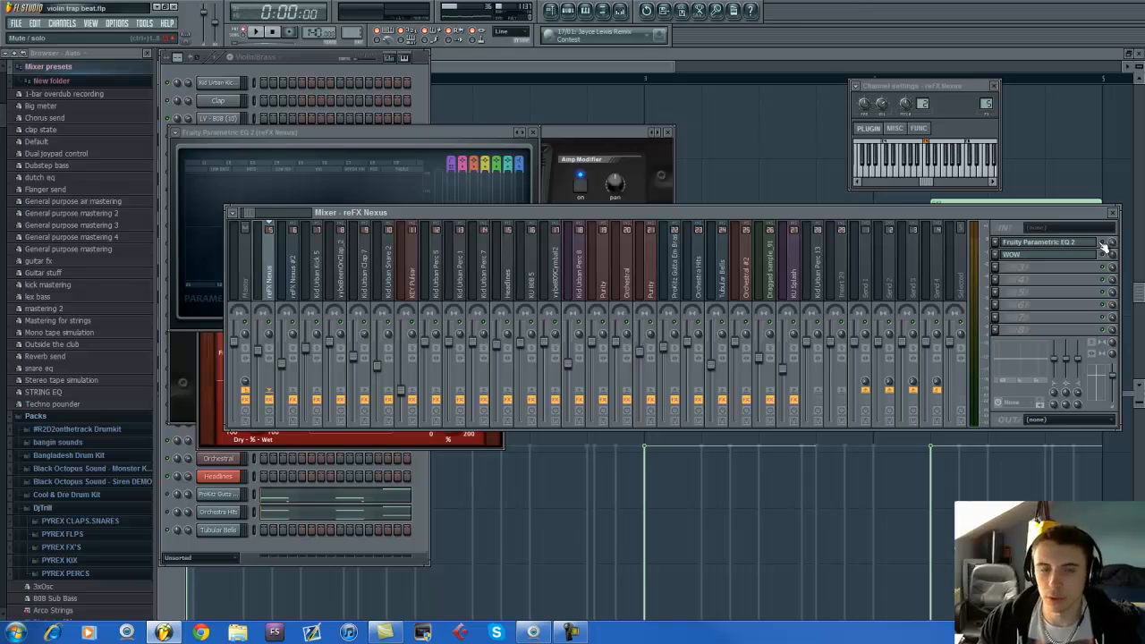
Step: Open the LV - 808 (10) piano roll, place a D#5 note over two beats long at the start and play it
left_click(313, 61)
right_click(222, 125)
left_click(256, 123)
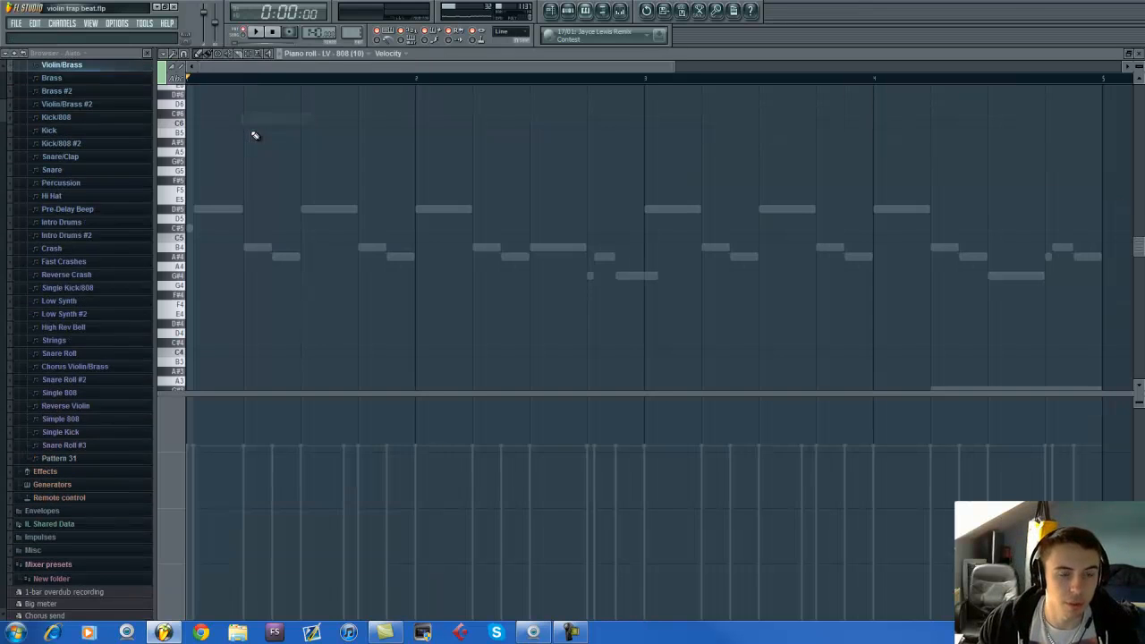
left_click(201, 208)
left_click_drag(213, 210, 321, 212)
key("space")
key("space")
key("space")
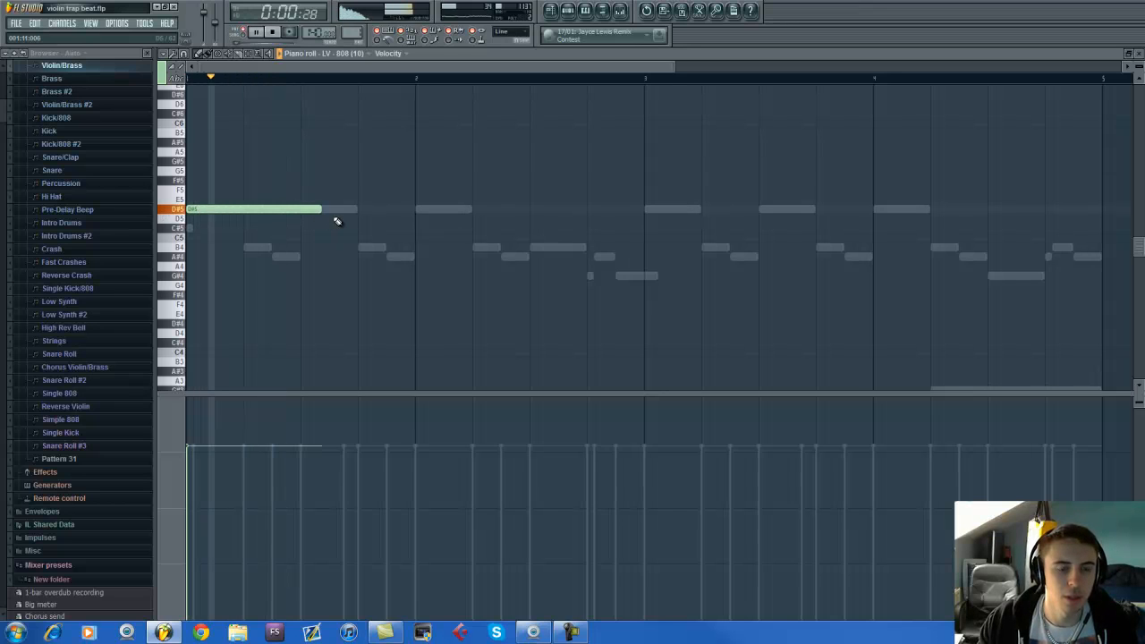
key("space")
Step: Delete the long D#5 note from the 808 channel and bring up the mixer
right_click(317, 210)
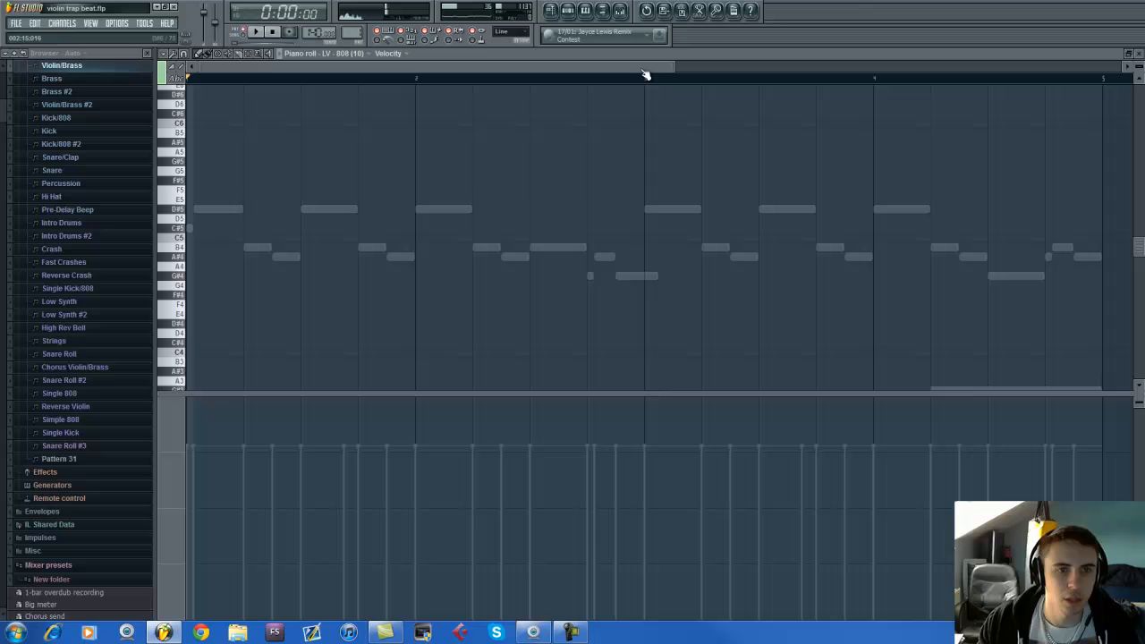
left_click(630, 10)
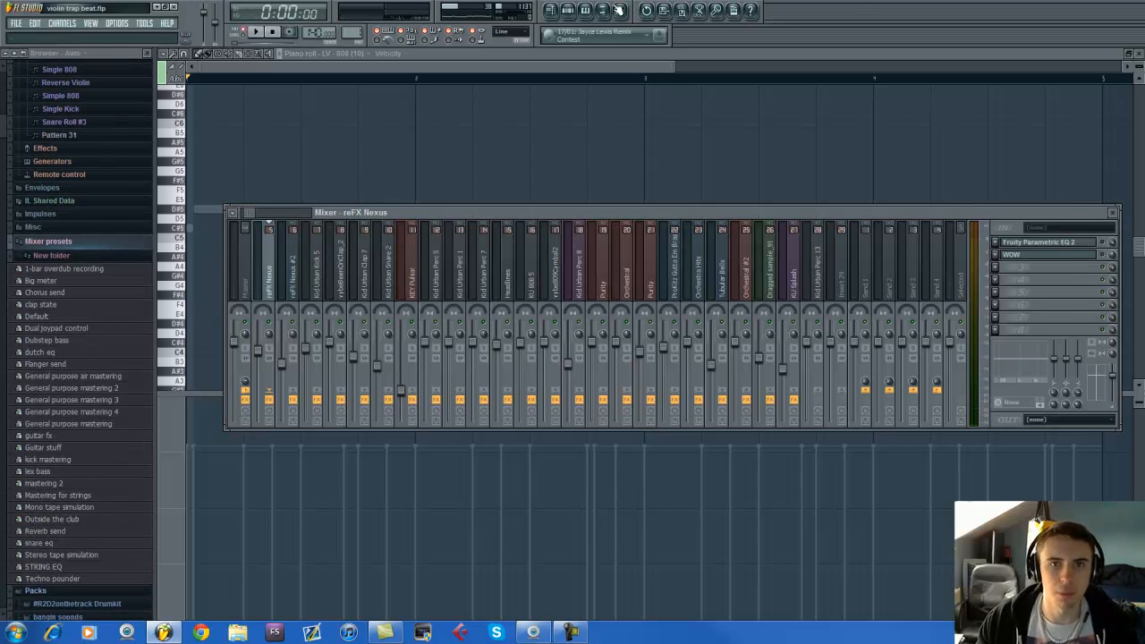
Step: Open the reFX Nexus track's Fruity Parametric EQ 2, try the band pass type on band 1 and restore its previous type
left_click(1069, 243)
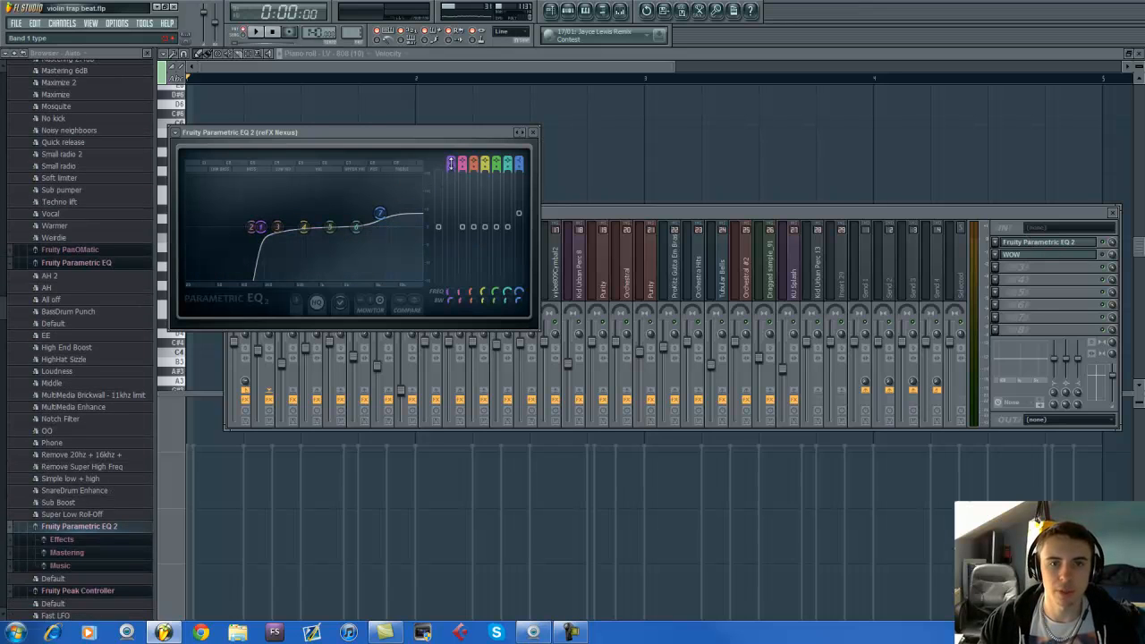
scroll(452, 159, "down", 1)
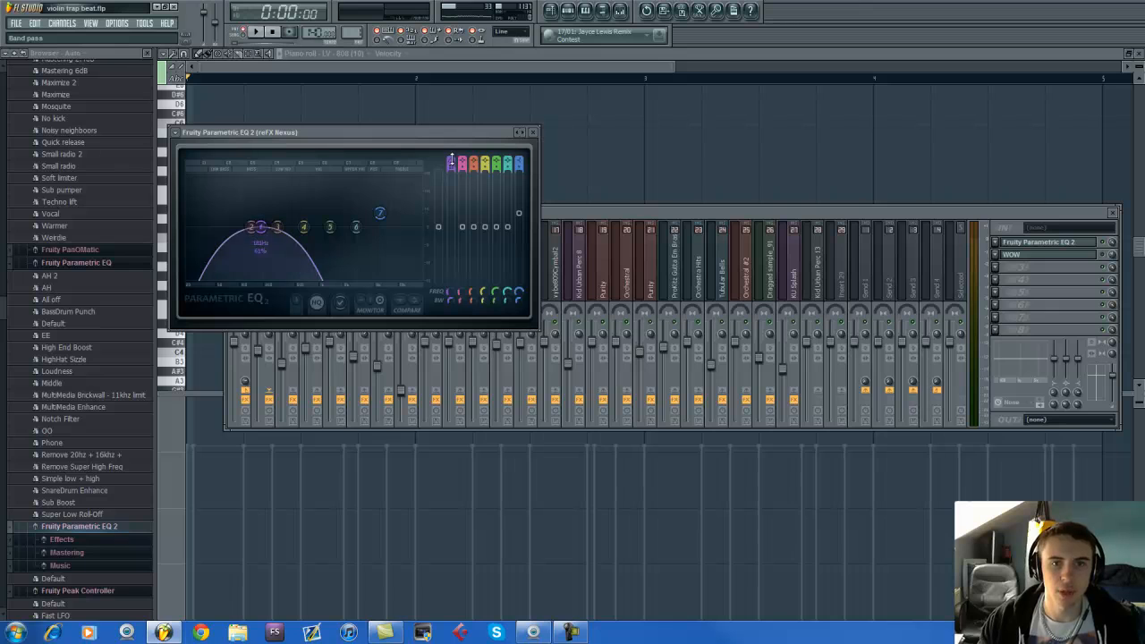
scroll(451, 159, "up", 1)
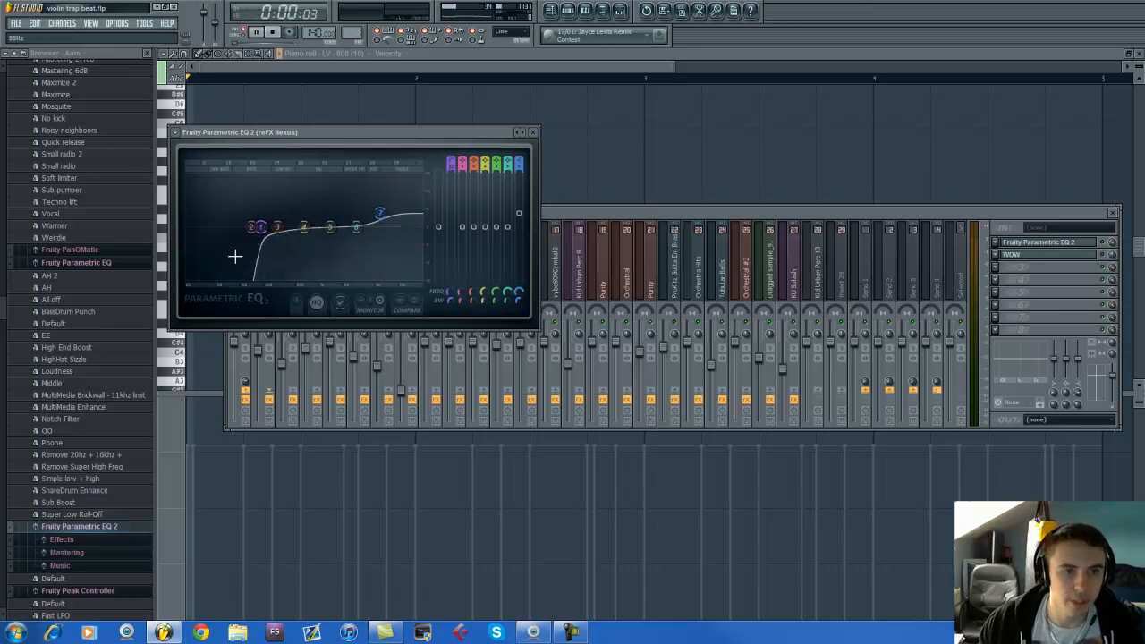
Step: Play the Violin/Brass pattern while examining the low cut and high shelf of the reFX Nexus EQ
key("space")
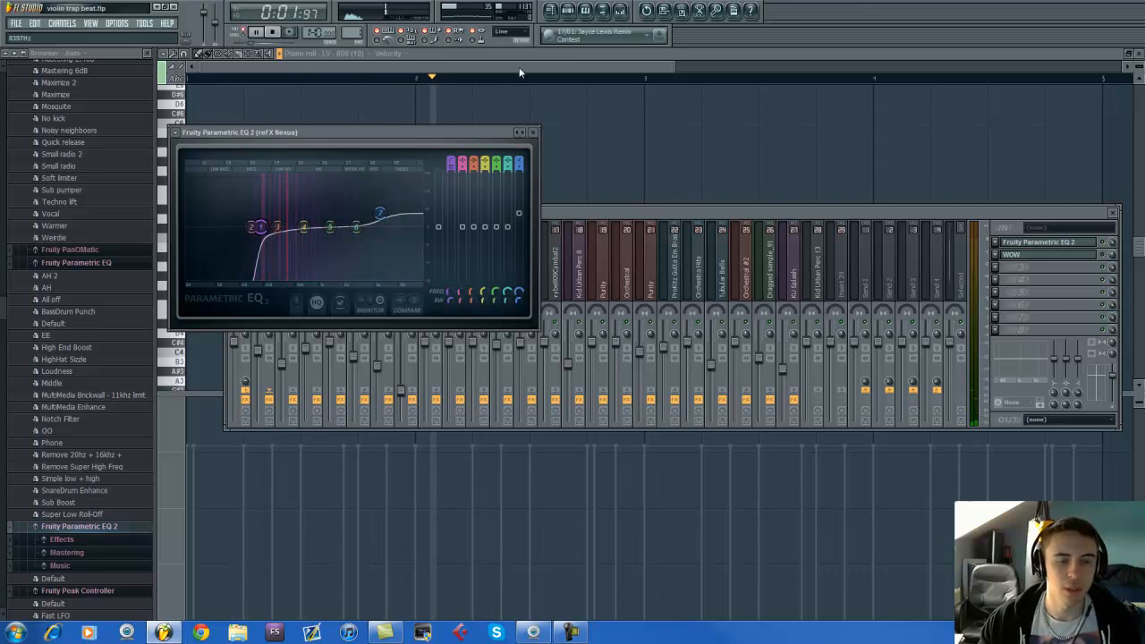
key("space")
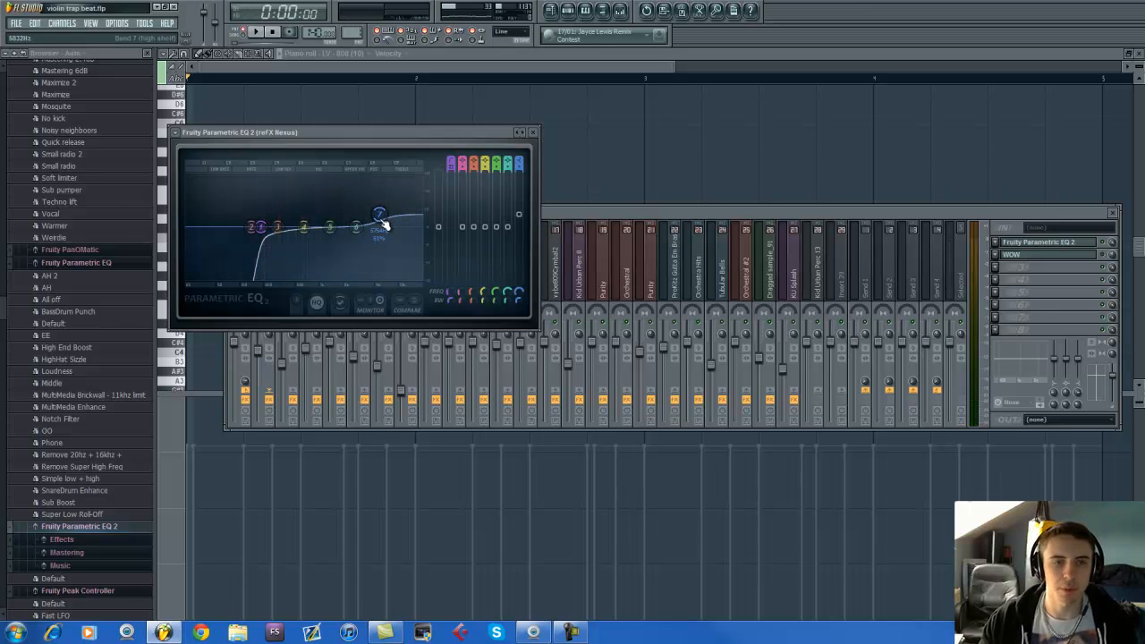
key("space")
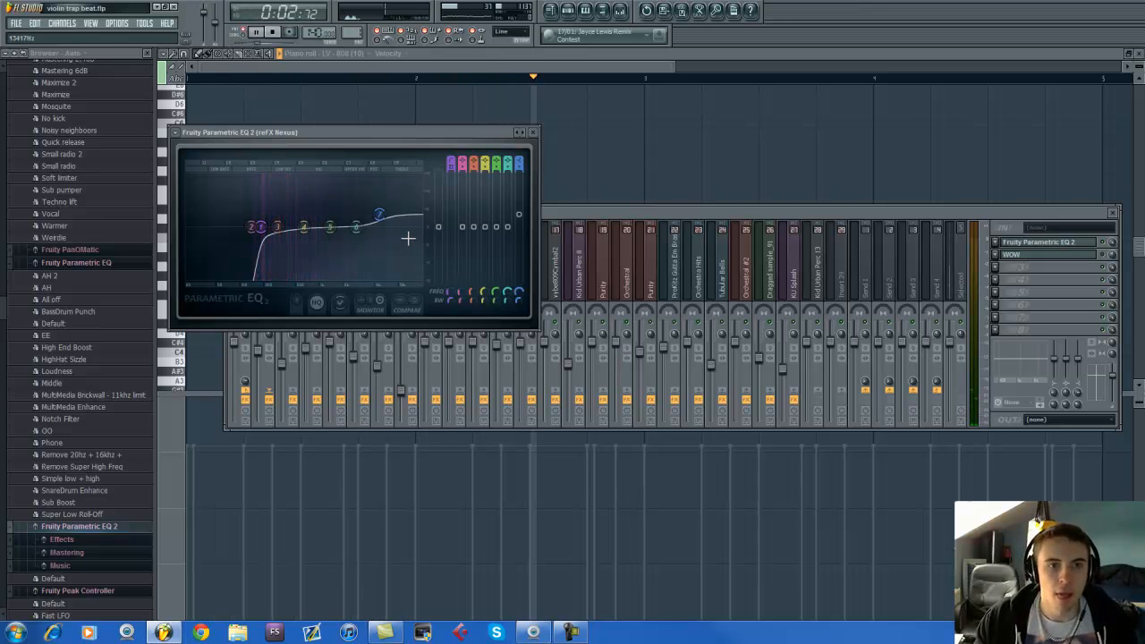
left_click(568, 10)
key("space")
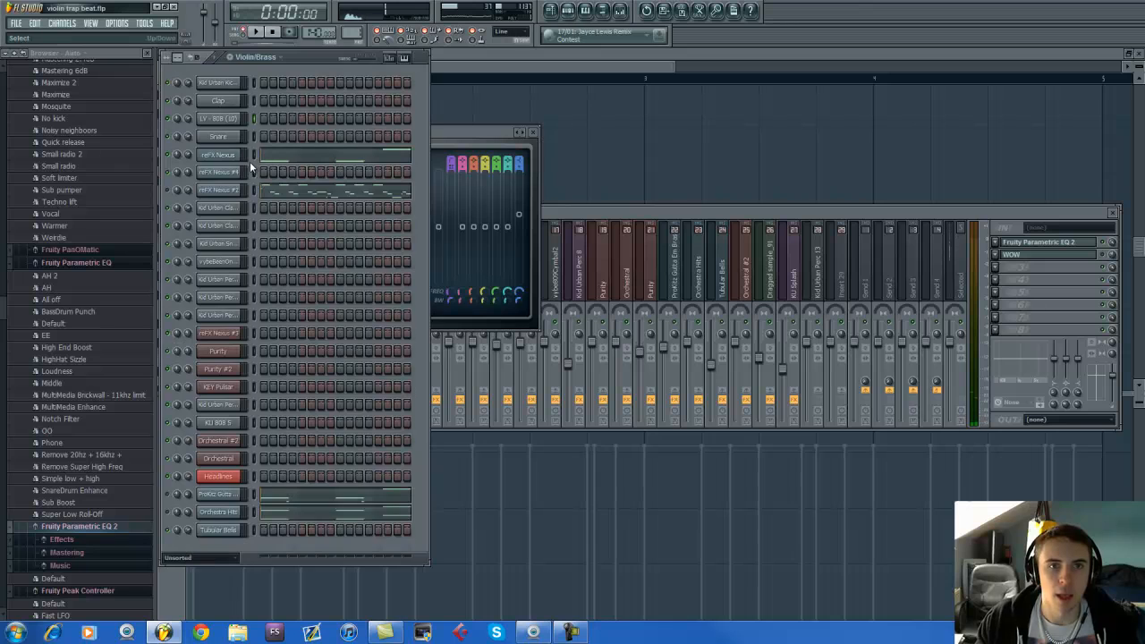
Step: In the LV - 808 (10) piano roll, try a D#5 note over two beats long at the start, play it and delete it
right_click(219, 126)
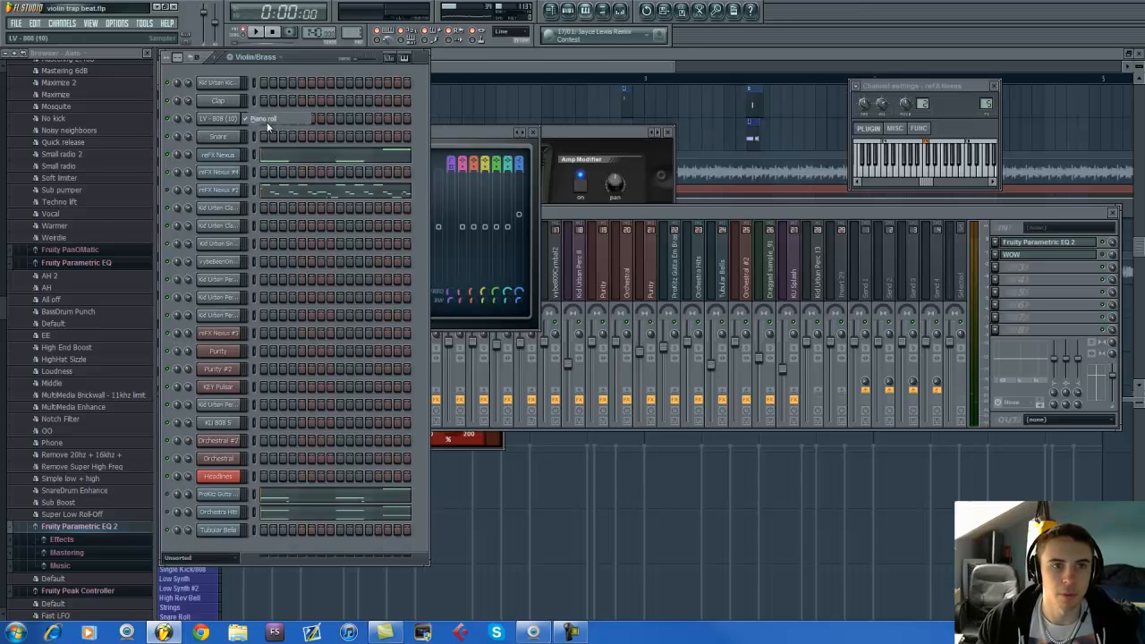
left_click(260, 121)
left_click(197, 205)
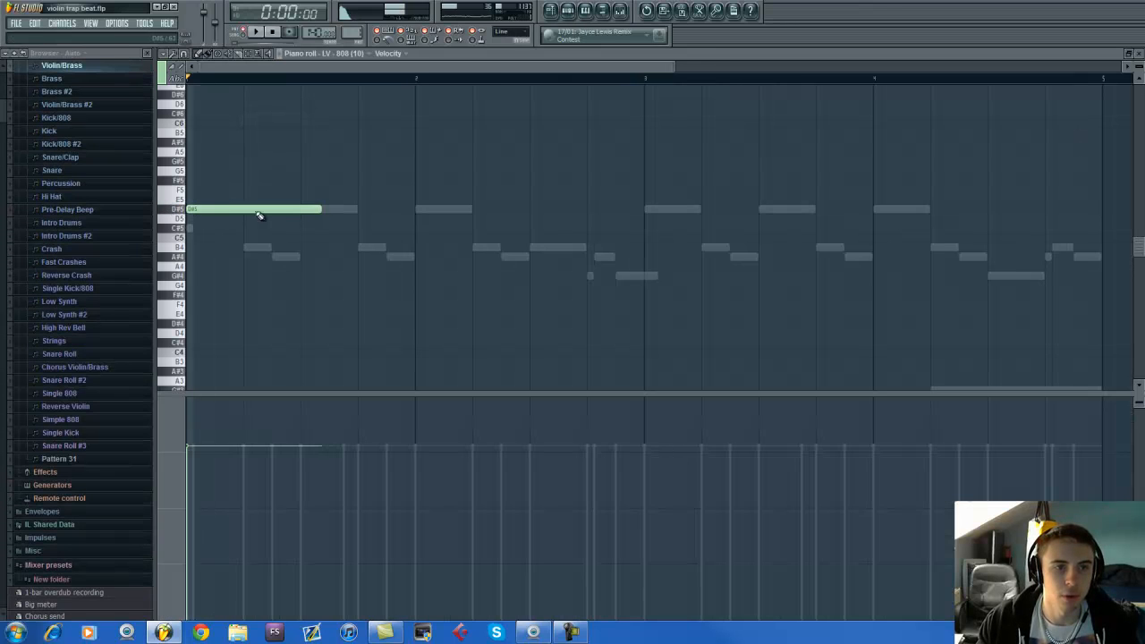
key("space")
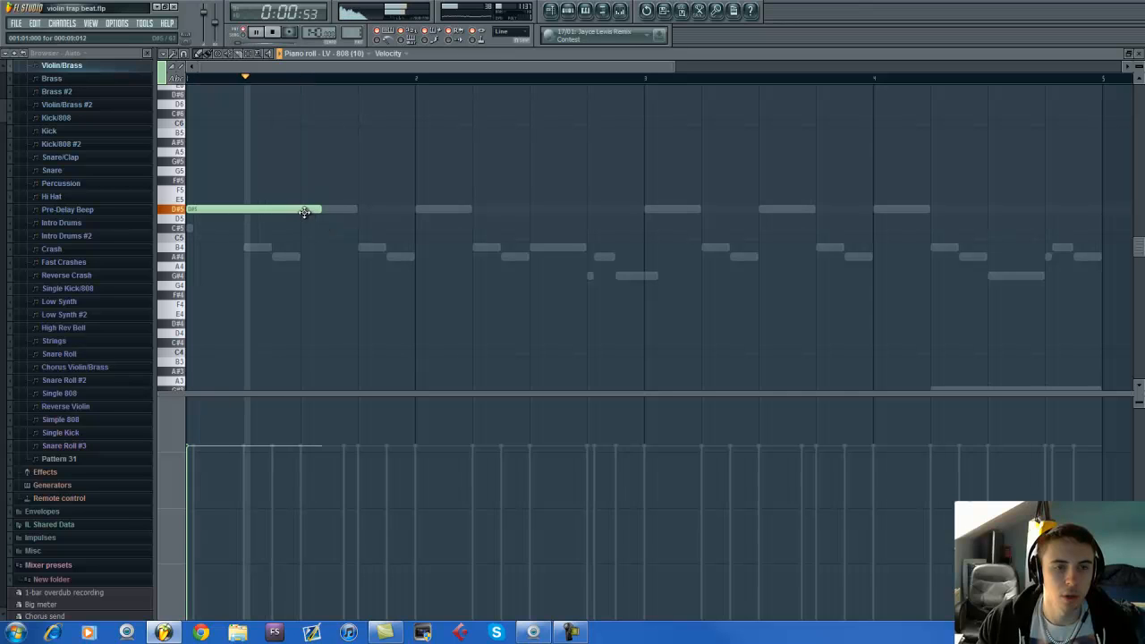
key("space")
right_click(307, 210)
Step: Open the reFX Nexus piano roll and play through its D#3 and G#3 notes
left_click(569, 12)
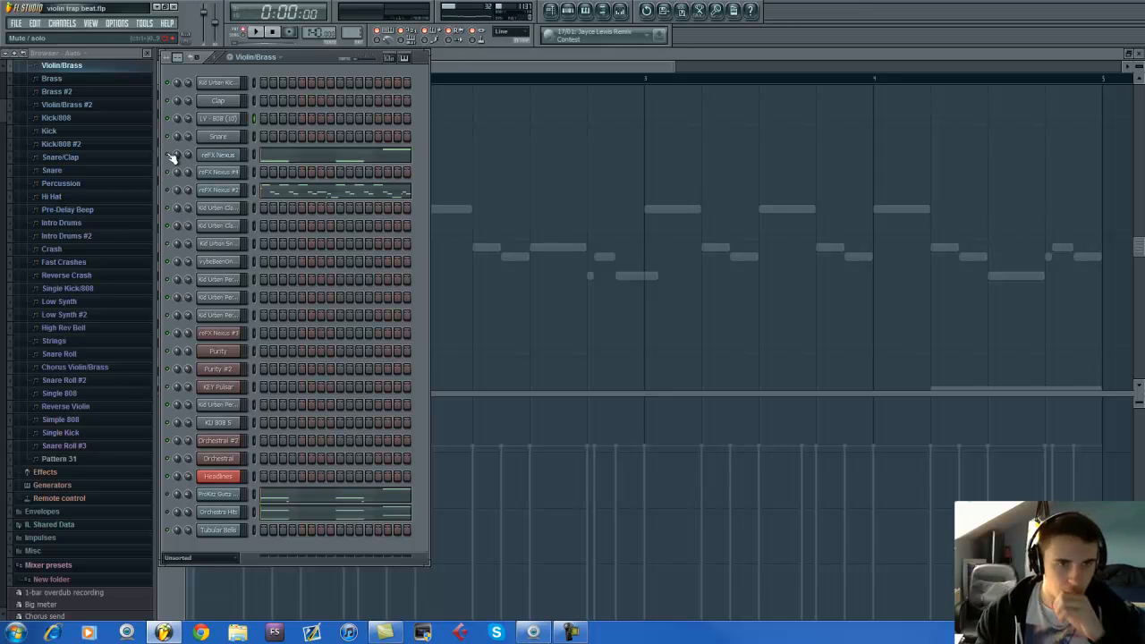
left_click(286, 163)
key("space")
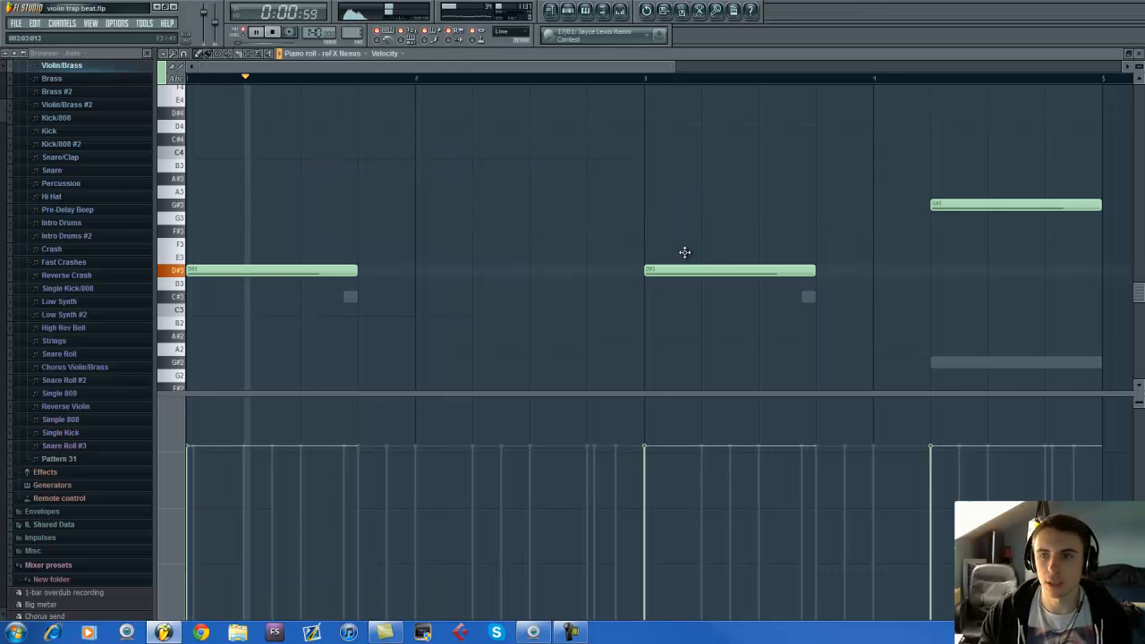
scroll(684, 252, "down", 3)
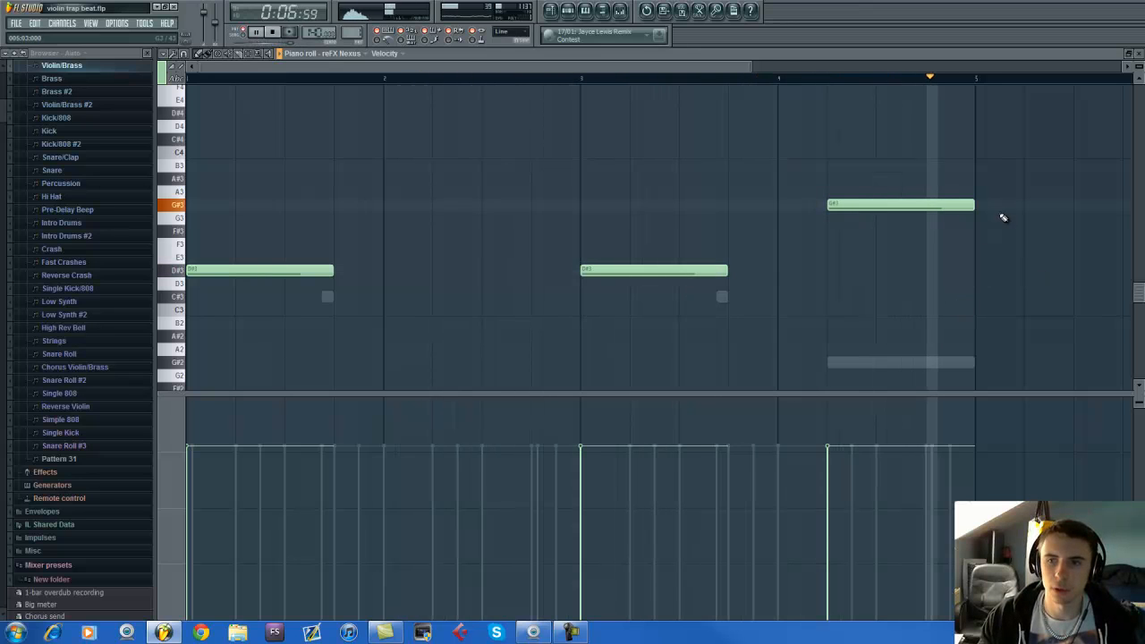
key("space")
Step: Open the reFX Nexus instrument and view its Dark Horns 1 preset in the XP Dance Orchestra category
key("F6")
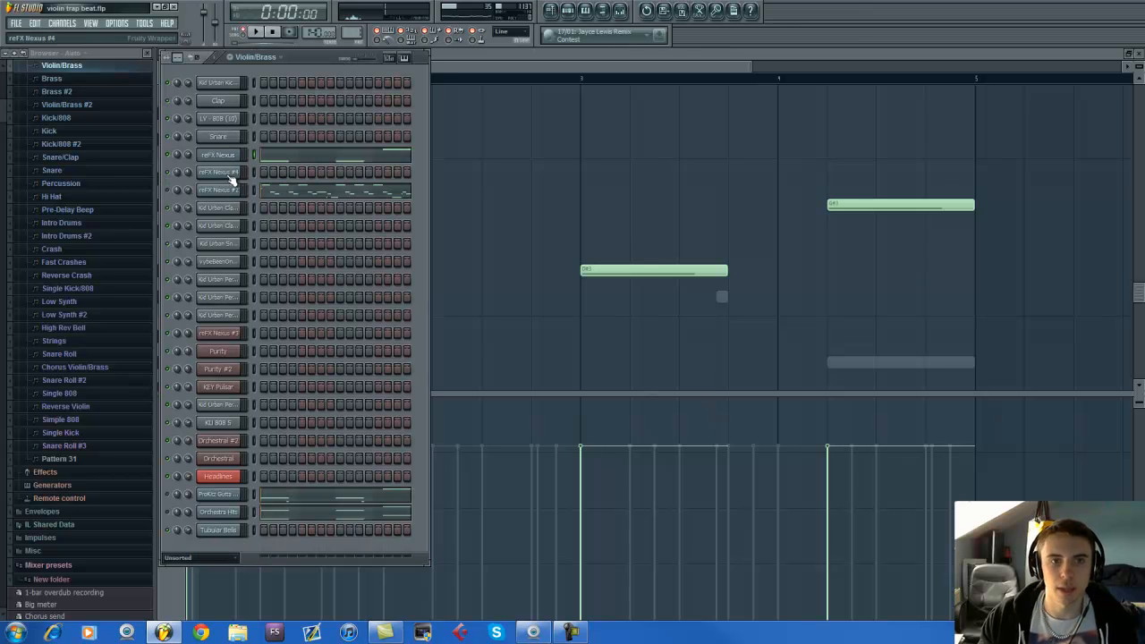
left_click(223, 156)
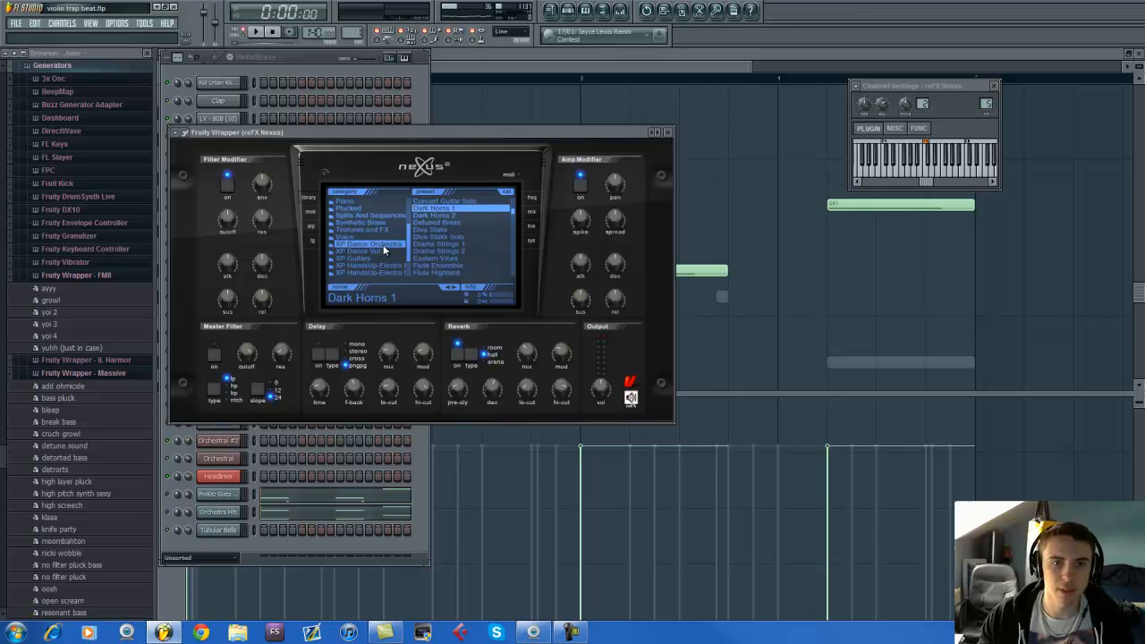
scroll(467, 245, "up", 1)
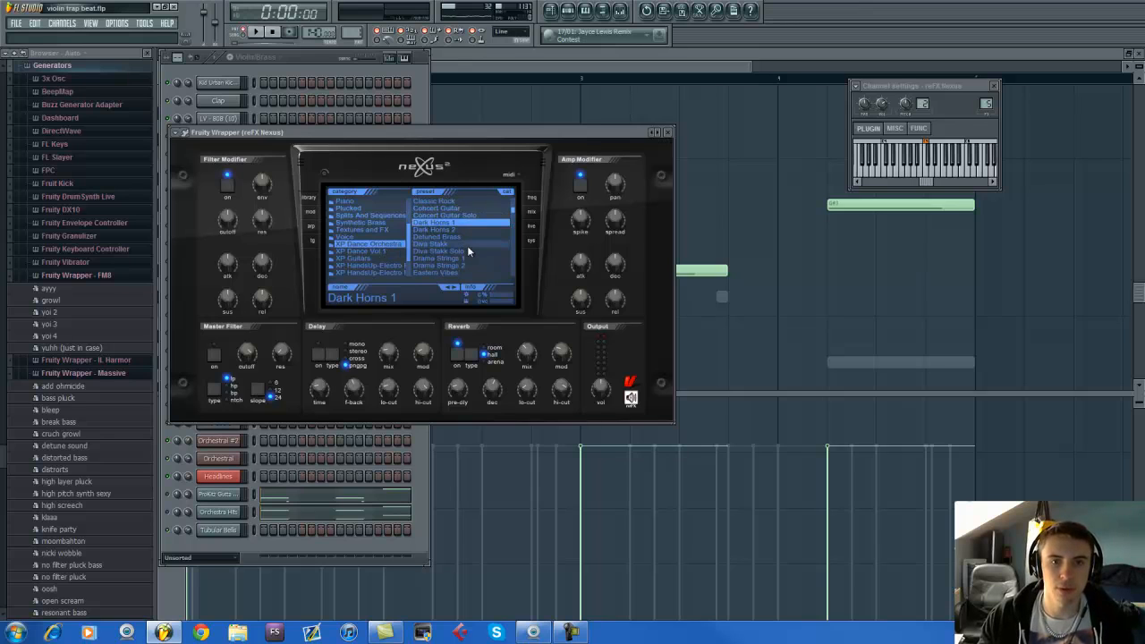
Step: Return to the channel list and listen to the Violin/Brass pattern
left_click(304, 61)
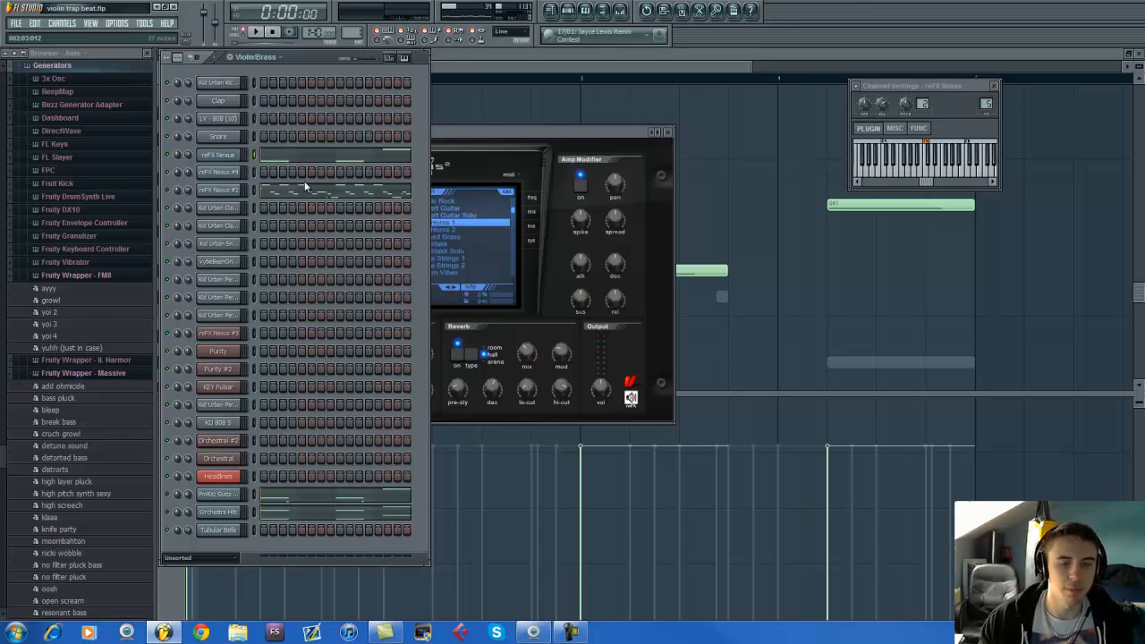
key("space")
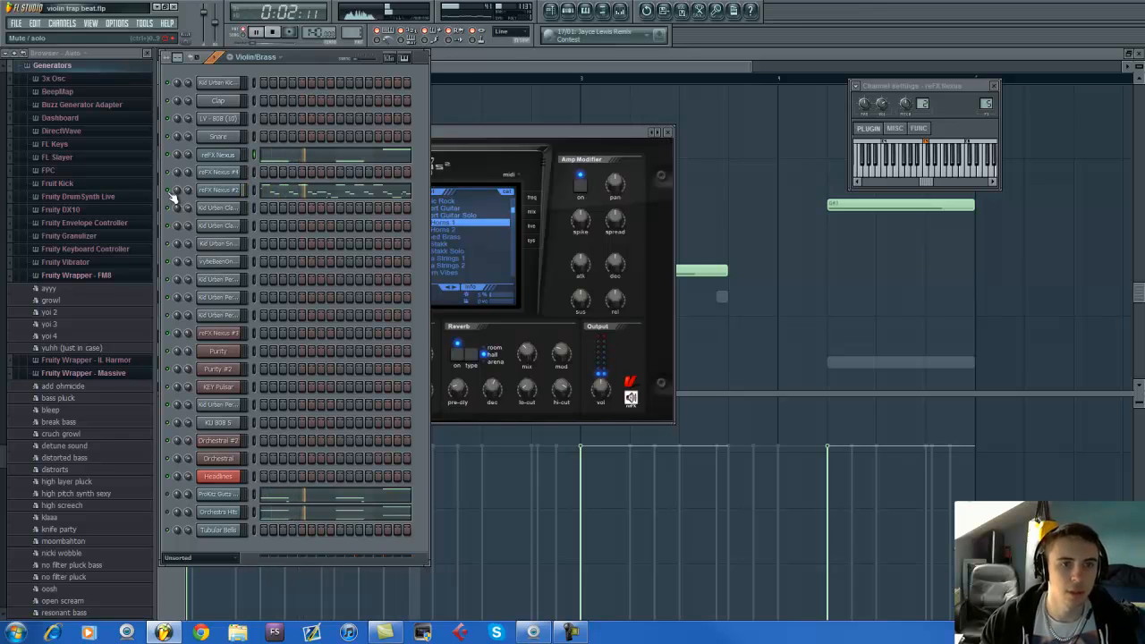
key("space")
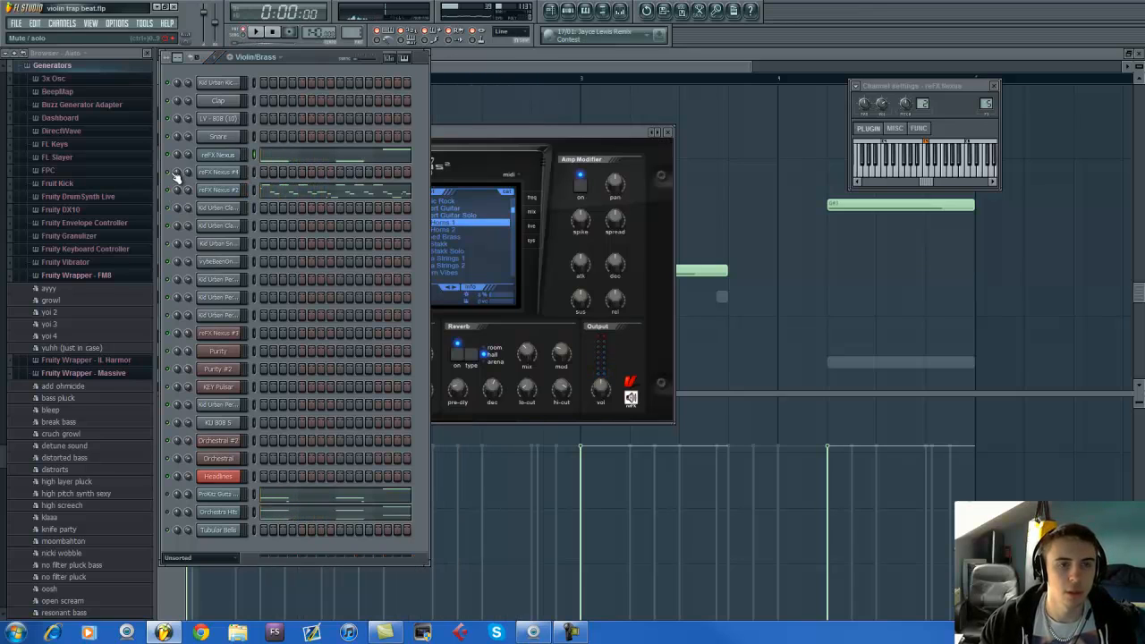
Step: Inspect the ProKitz Gutta Em Brass soundfont settings and mixer track, and play its D#3 and C#3 notes in the piano roll
left_click(222, 498)
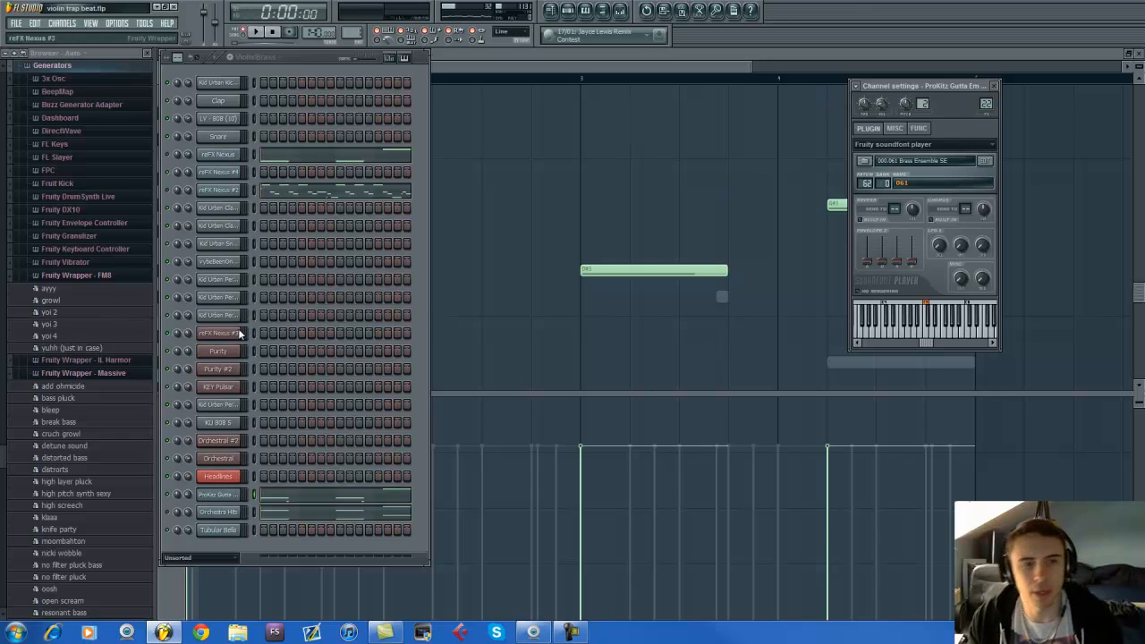
left_click(619, 11)
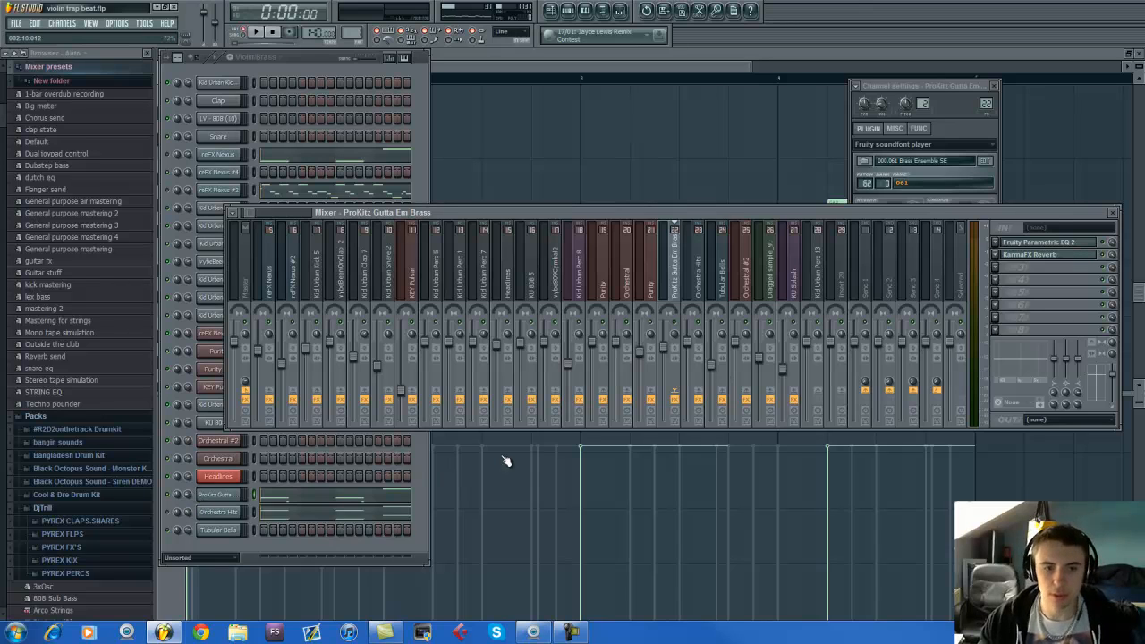
left_click(309, 56)
left_click(308, 503)
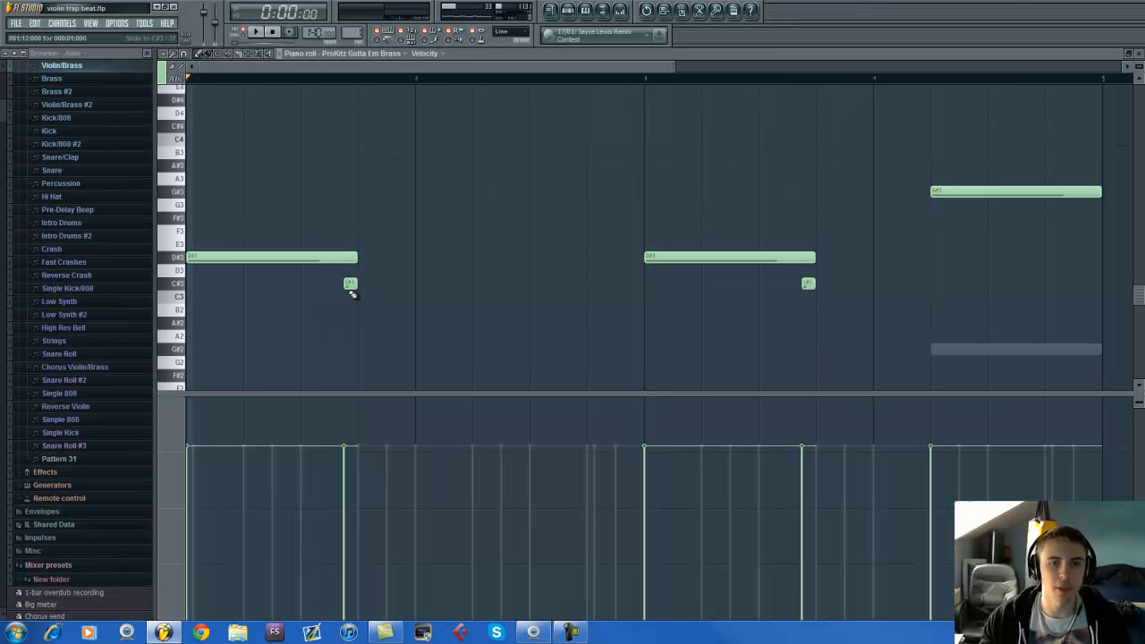
key("space")
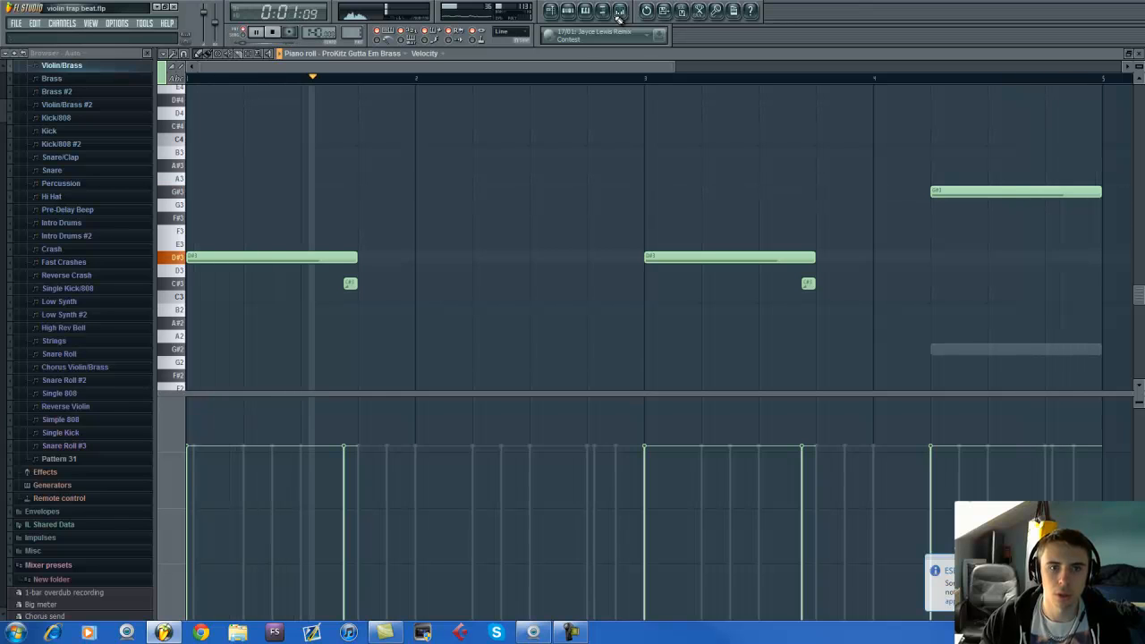
key("space")
scroll(342, 288, "up", 1)
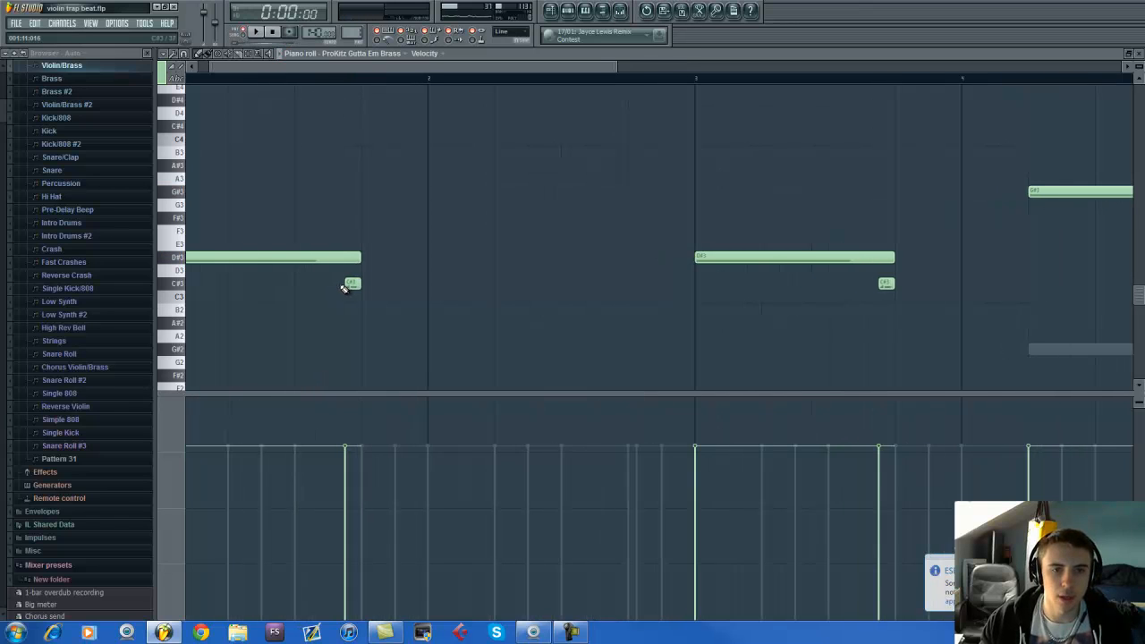
left_click_drag(217, 71, 102, 92)
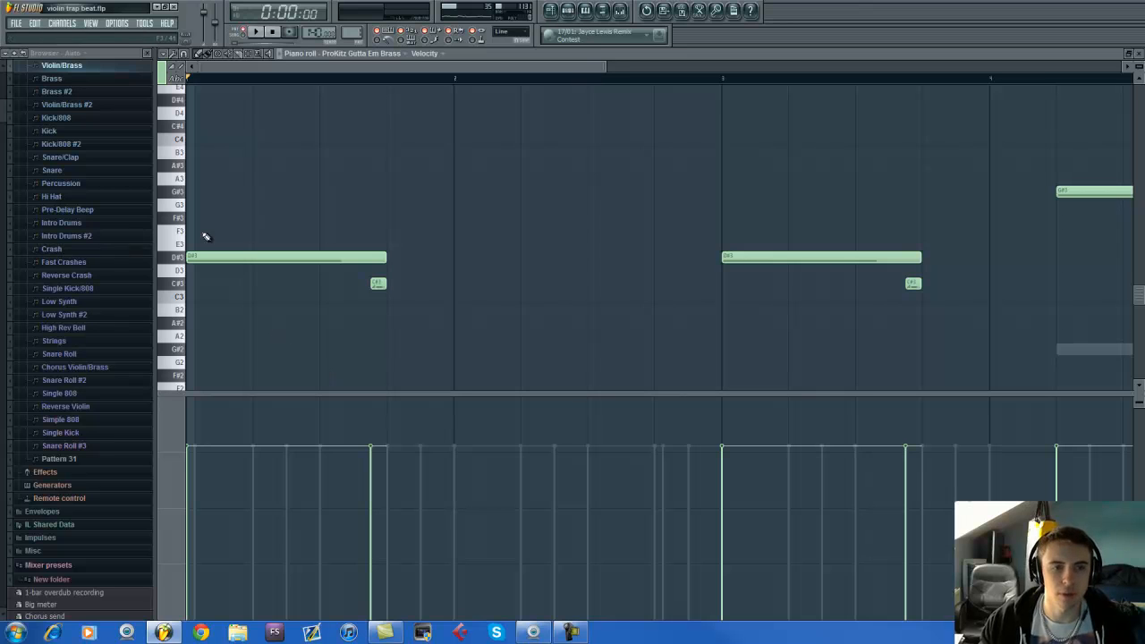
Step: Inspect the Fruity Parametric EQ 2 on the ProKitz Gutta Em Brass mixer track and audition the brass while toggling the effect
left_click(619, 10)
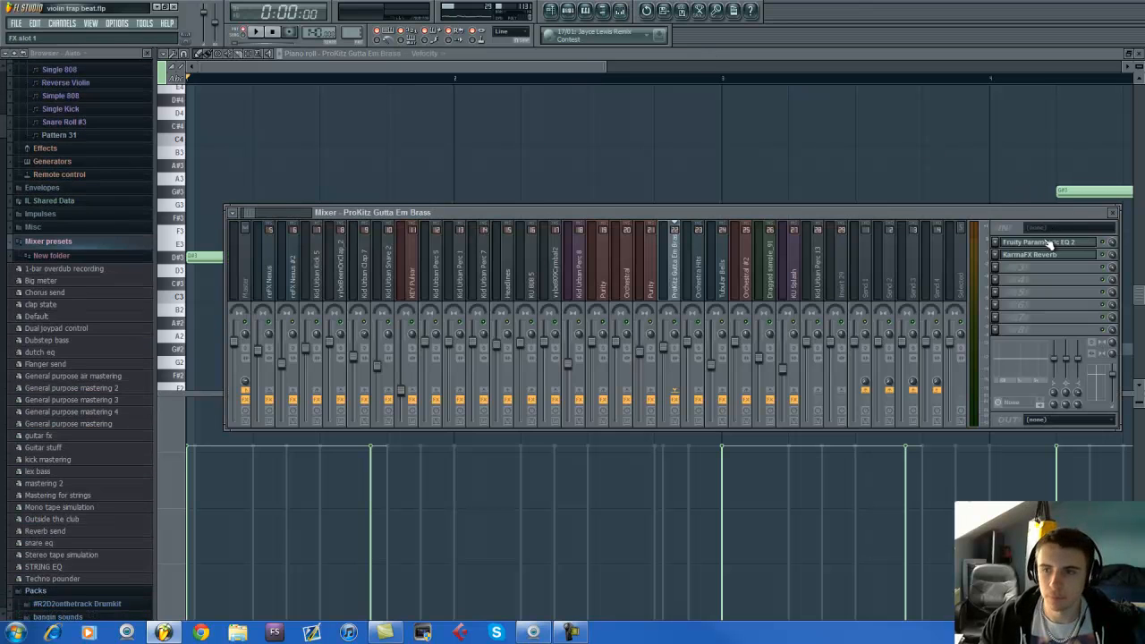
left_click(1042, 242)
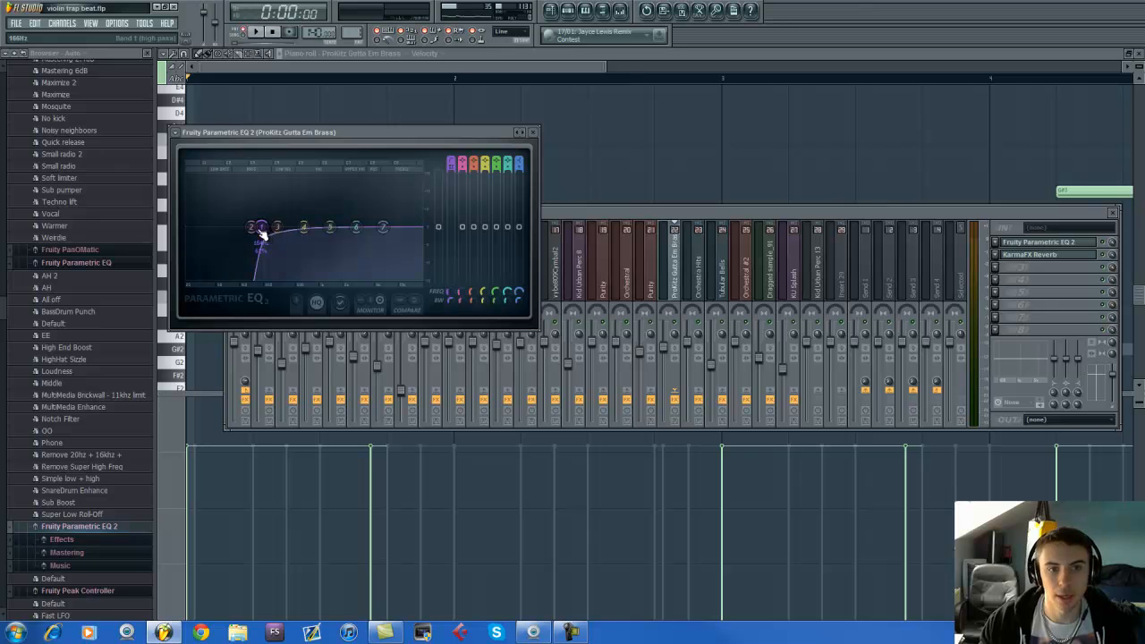
left_click(1111, 243)
key("space")
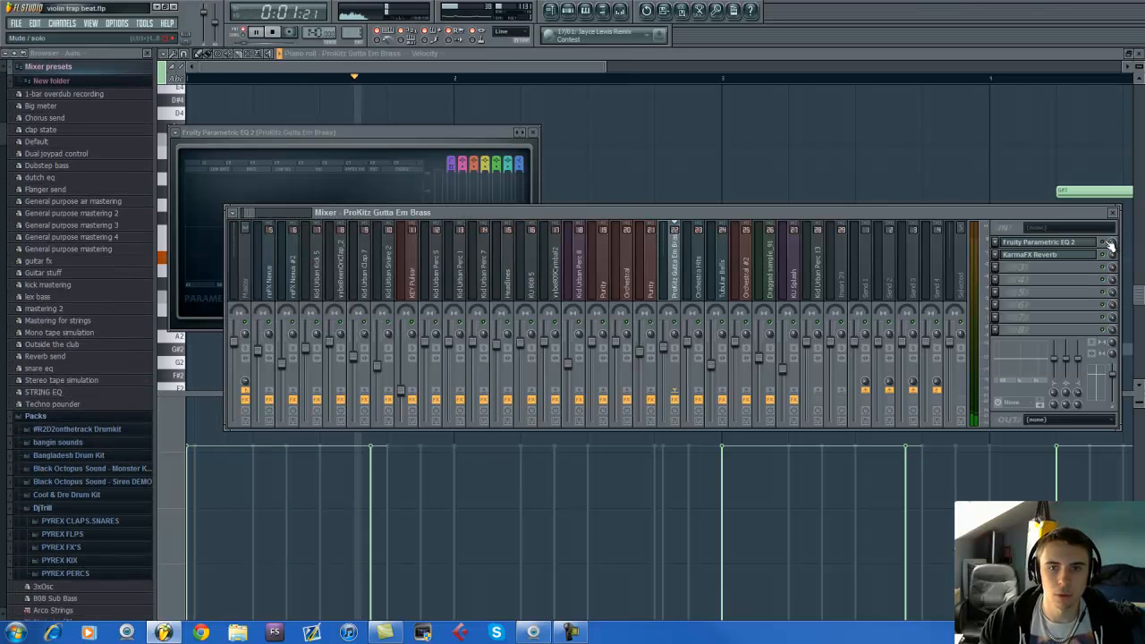
key("space")
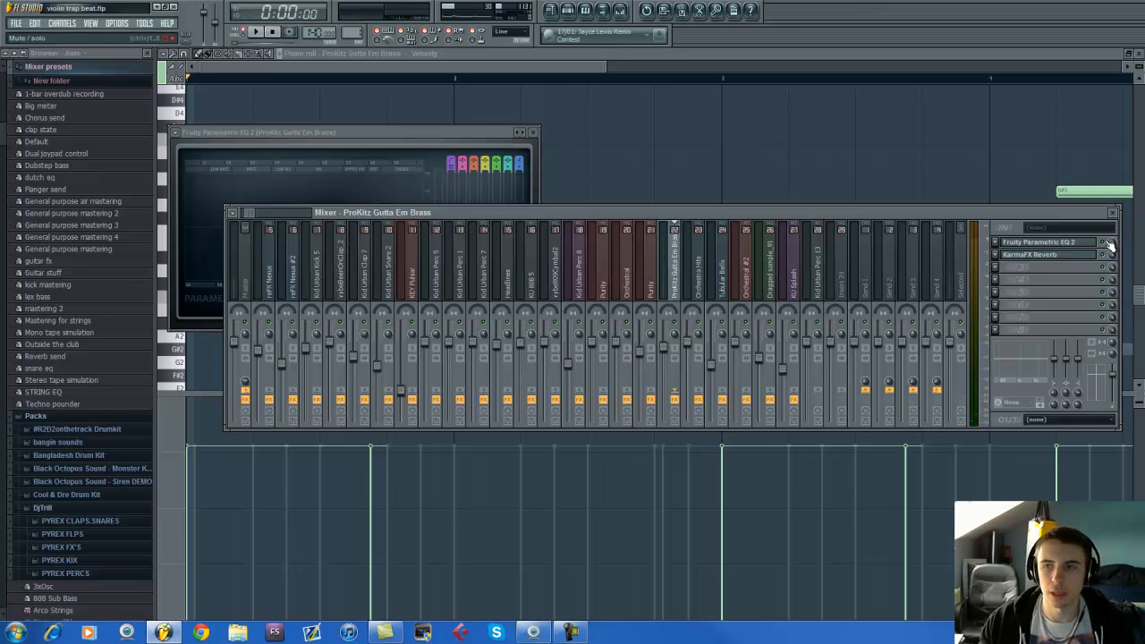
Step: Examine the KarmaFX Reverb settings on the ProKitz Gutta Em Brass track and play the brass sound
left_click(1051, 255)
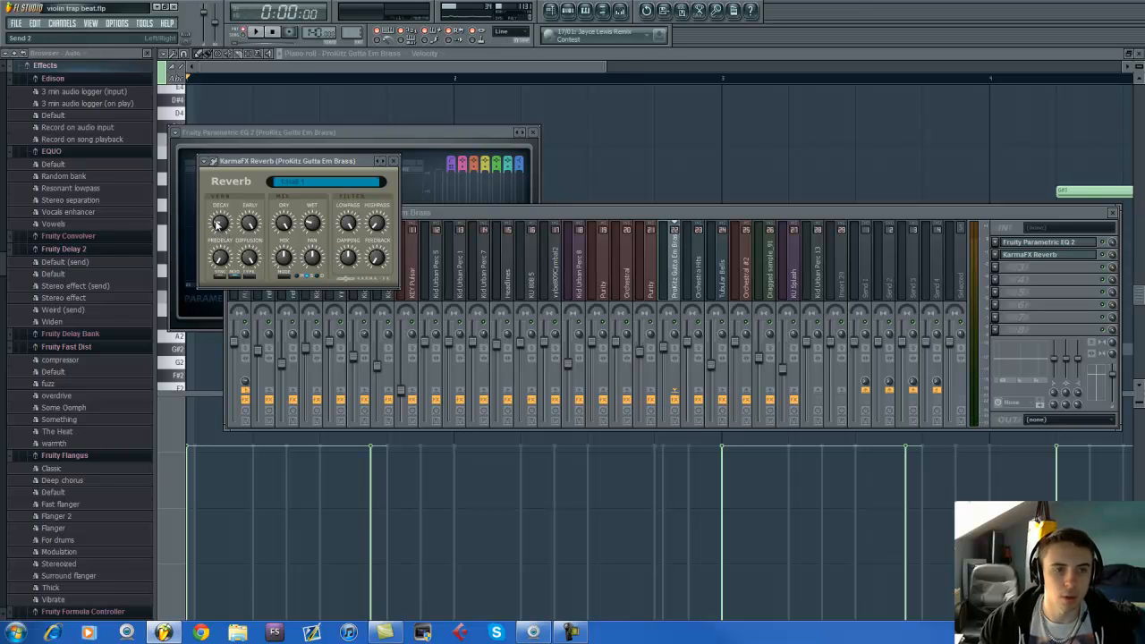
key("space")
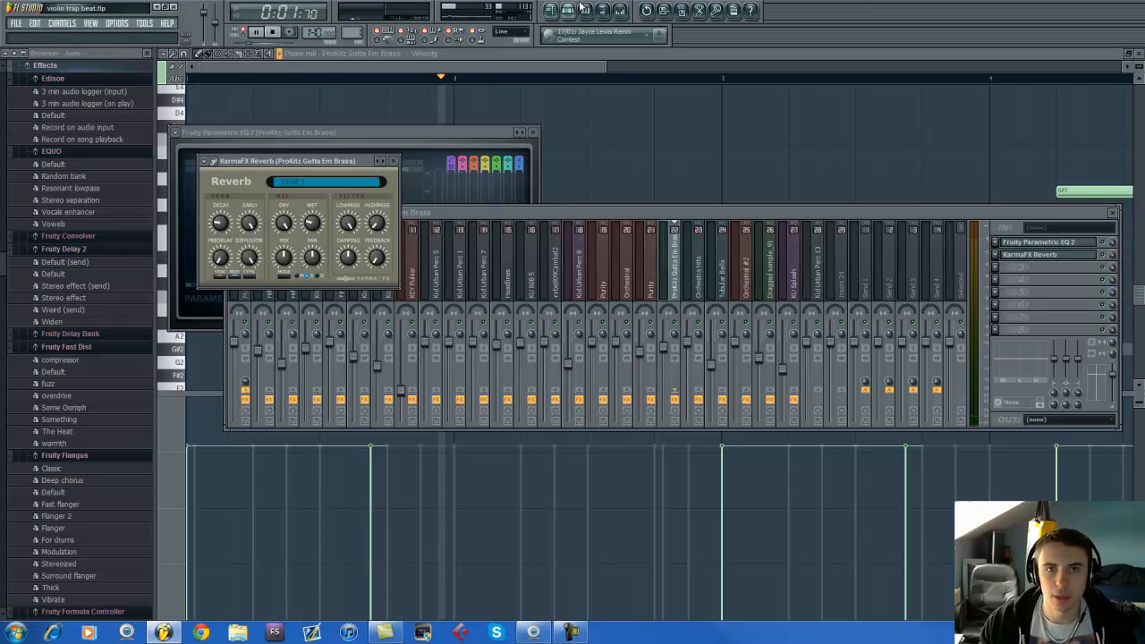
key("space")
Step: Bring the mixer and the channel list back up and play the combined brass layers of the Violin/Brass pattern
left_click(559, 60)
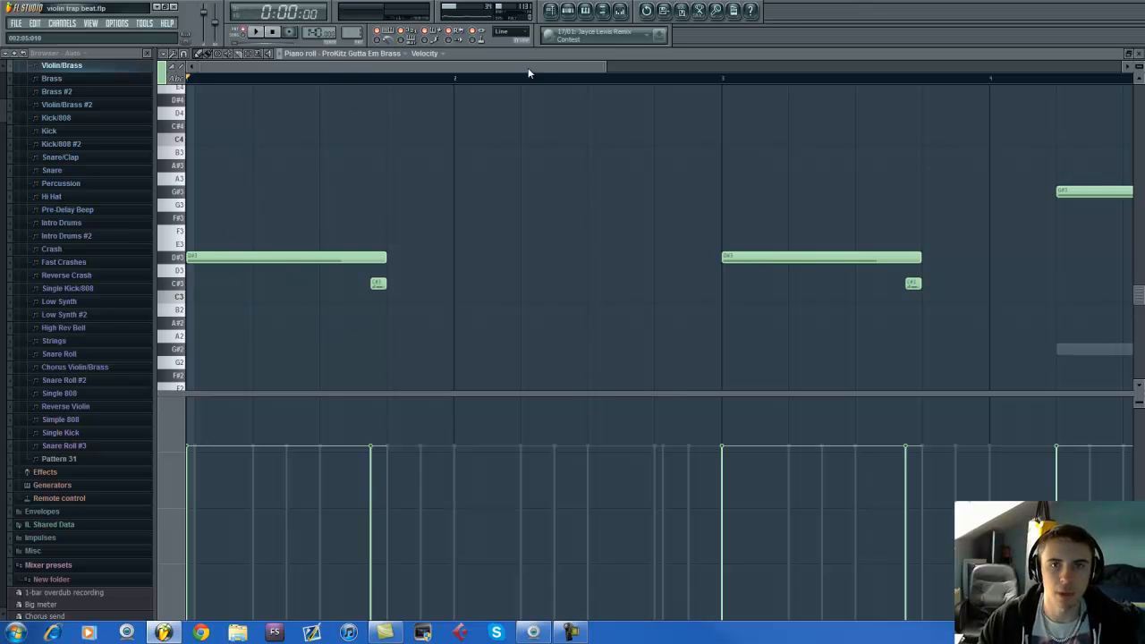
left_click(620, 10)
left_click(567, 11)
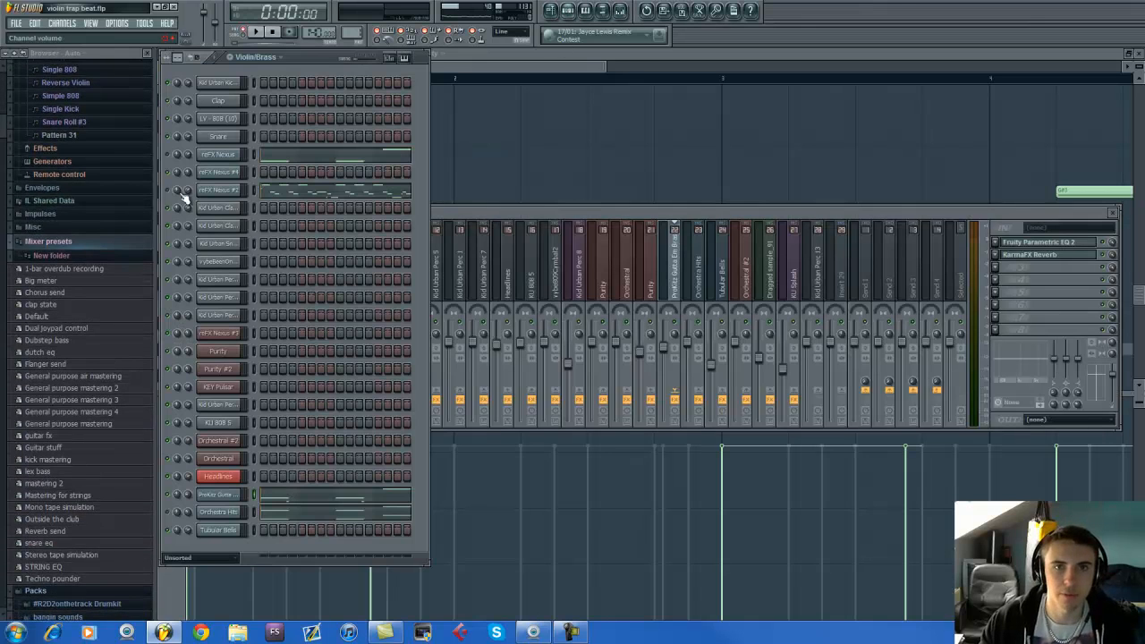
key("space")
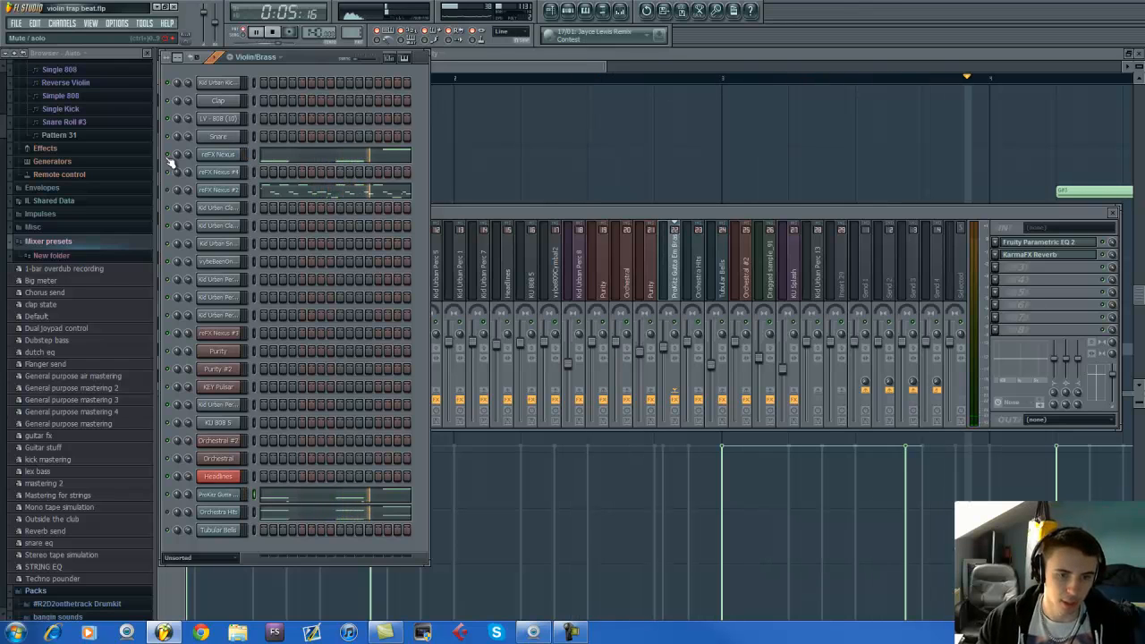
key("space")
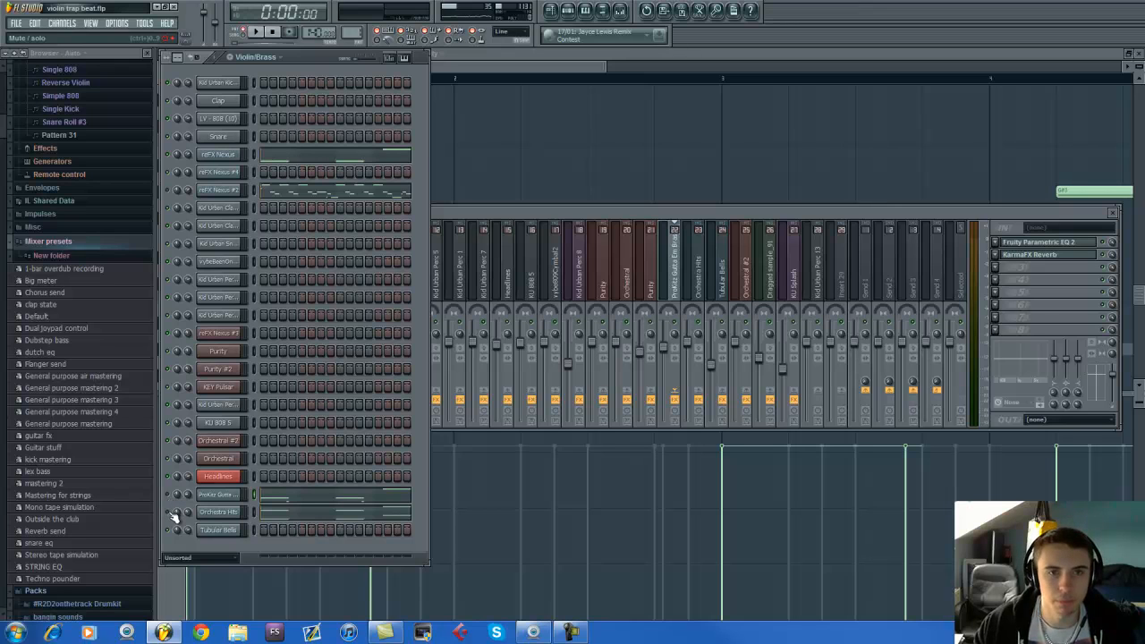
Step: Show the Orchestra Hits notes of the Violin/Brass pattern in the piano roll and audition D#1 and D#2
left_click(300, 515)
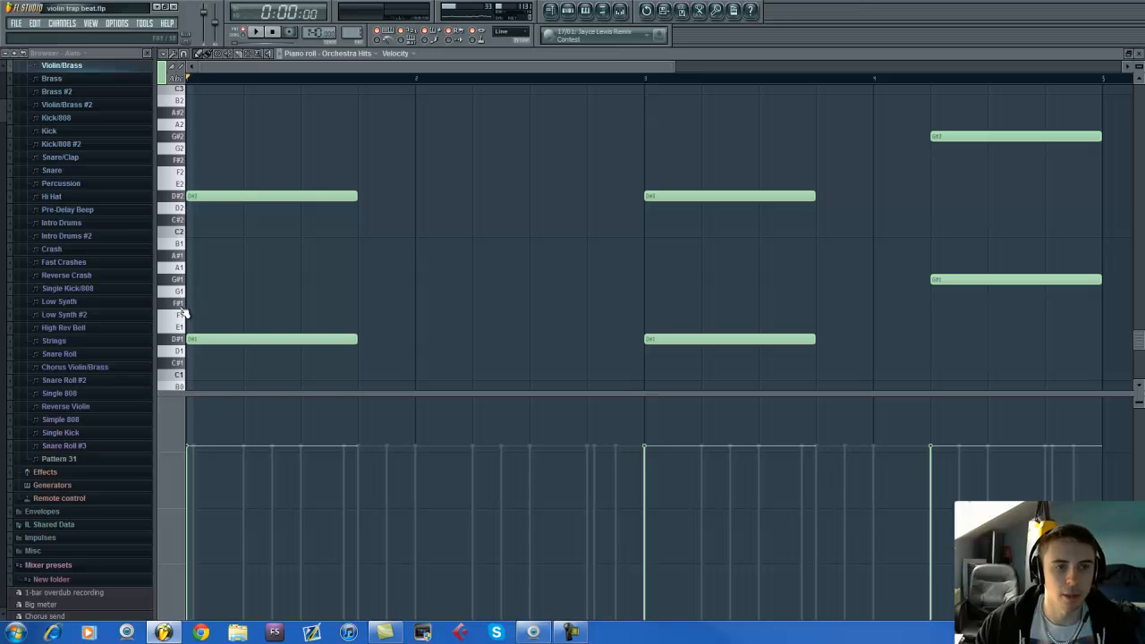
left_click(182, 340)
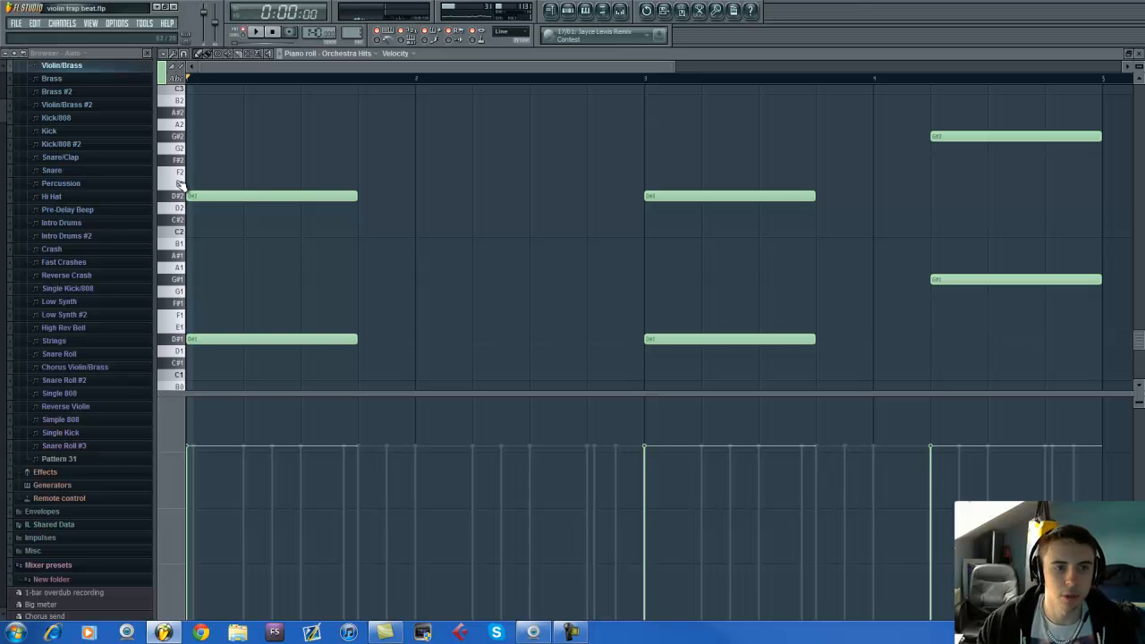
left_click(182, 196)
left_click(185, 198)
scroll(184, 200, "up", 3)
left_click_drag(182, 185, 176, 113)
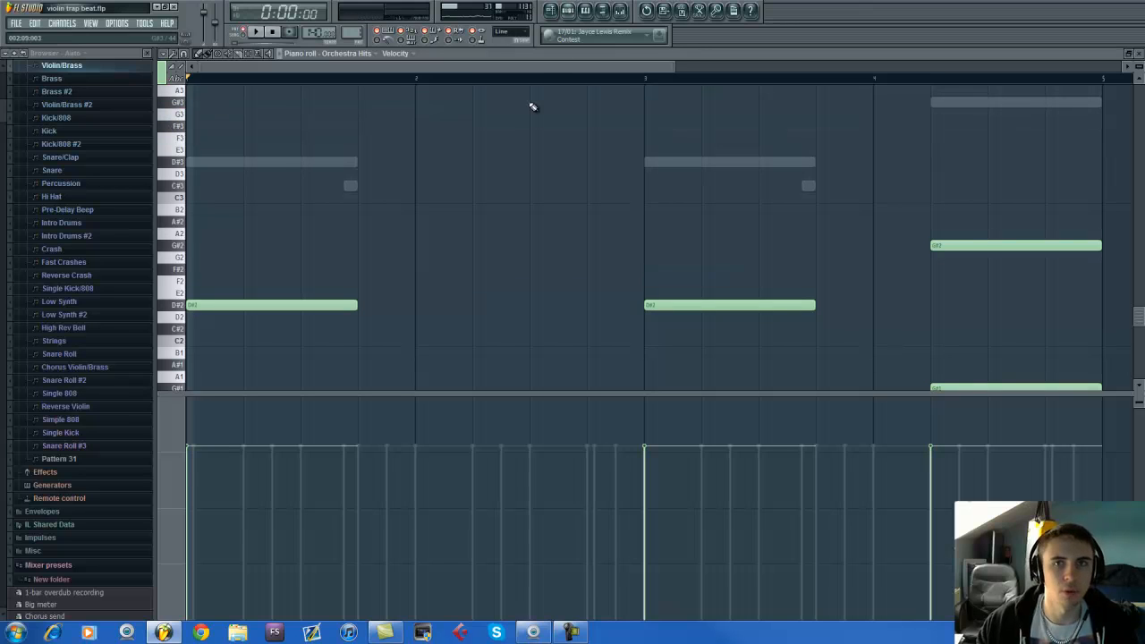
scroll(378, 231, "down", 3)
scroll(363, 217, "up", 1)
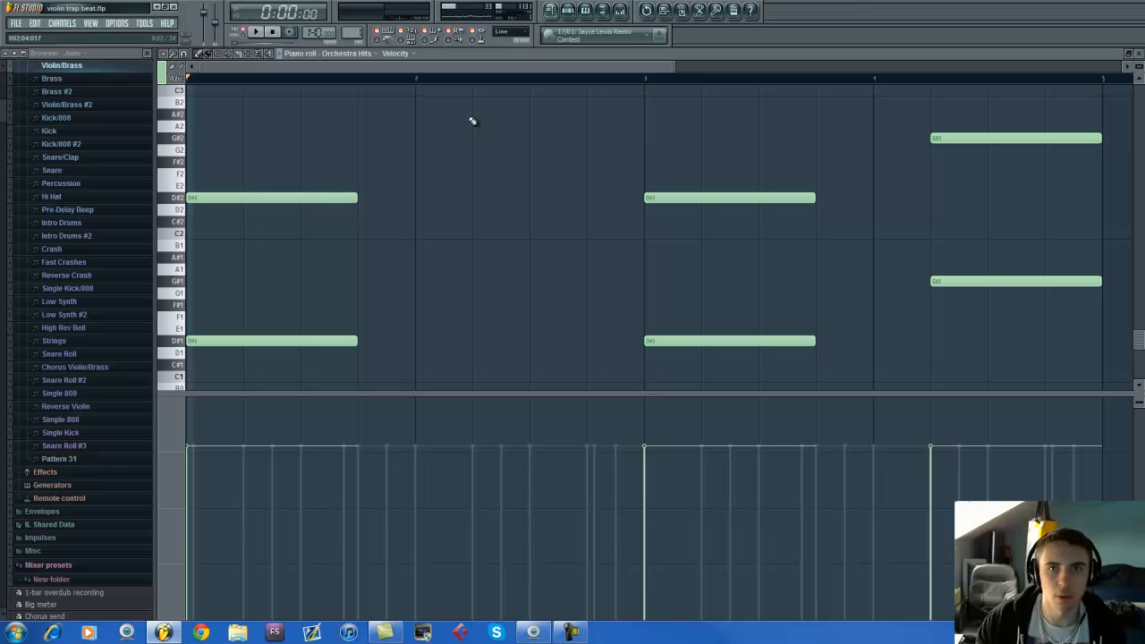
Step: Inspect the Orchestra Hits soundfont settings and the Fruity Parametric EQ 2 on its mixer track, toggling the effect
left_click(616, 11)
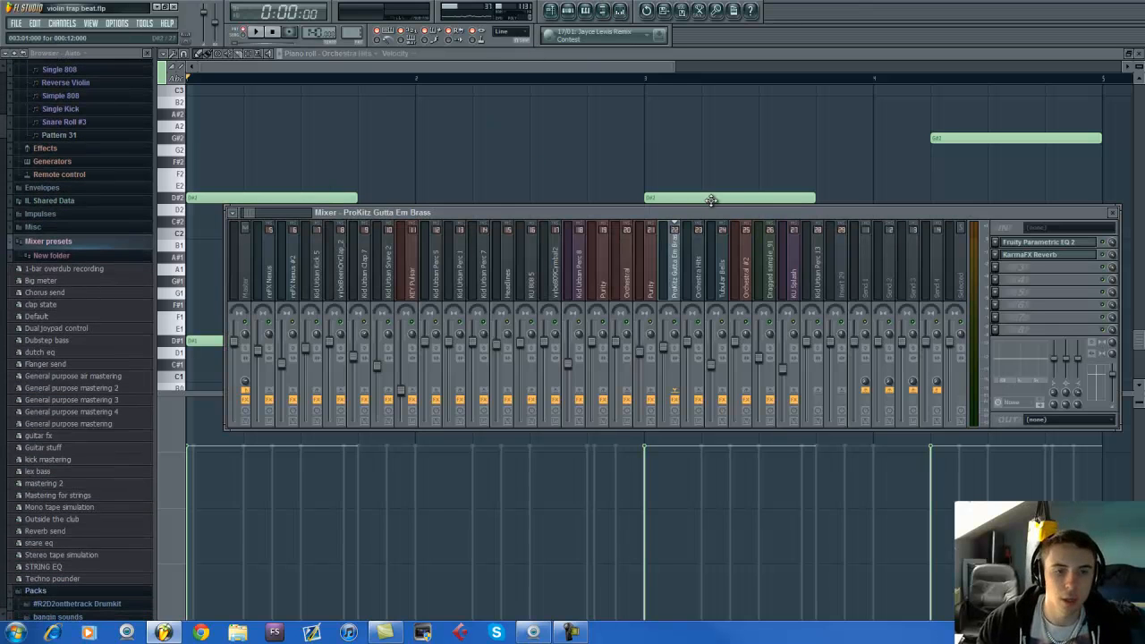
left_click(568, 12)
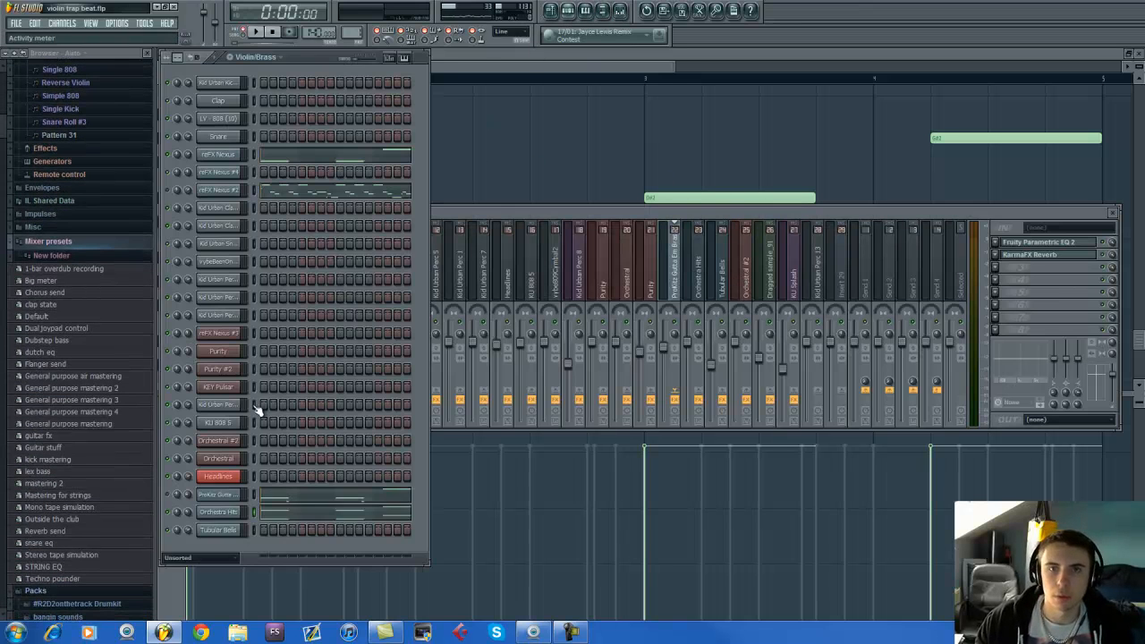
left_click(222, 514)
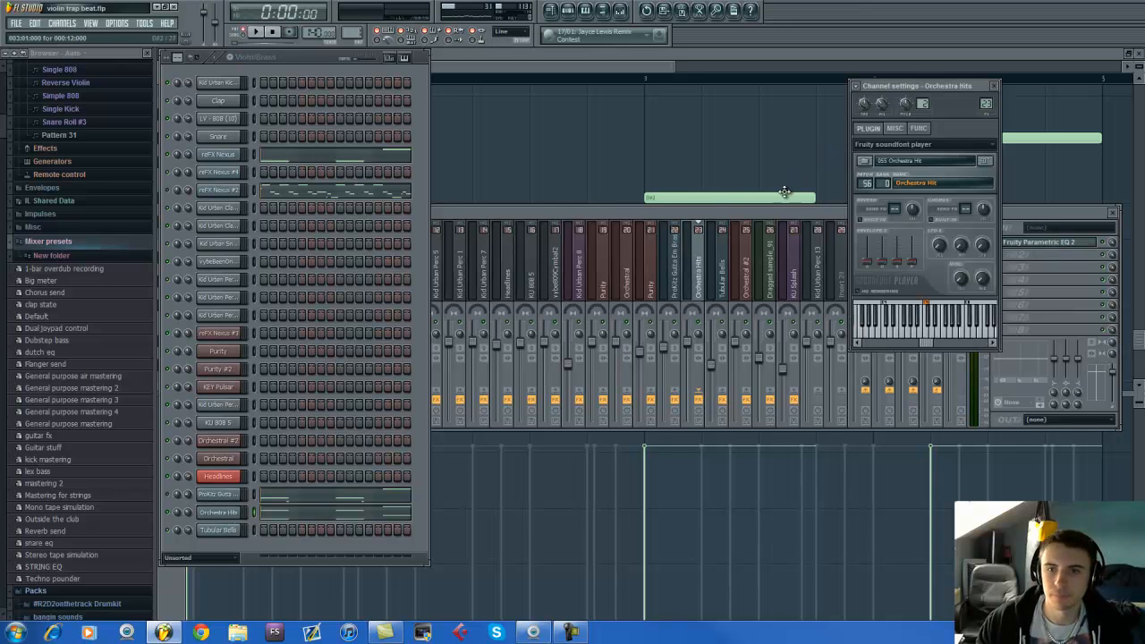
left_click(1037, 242)
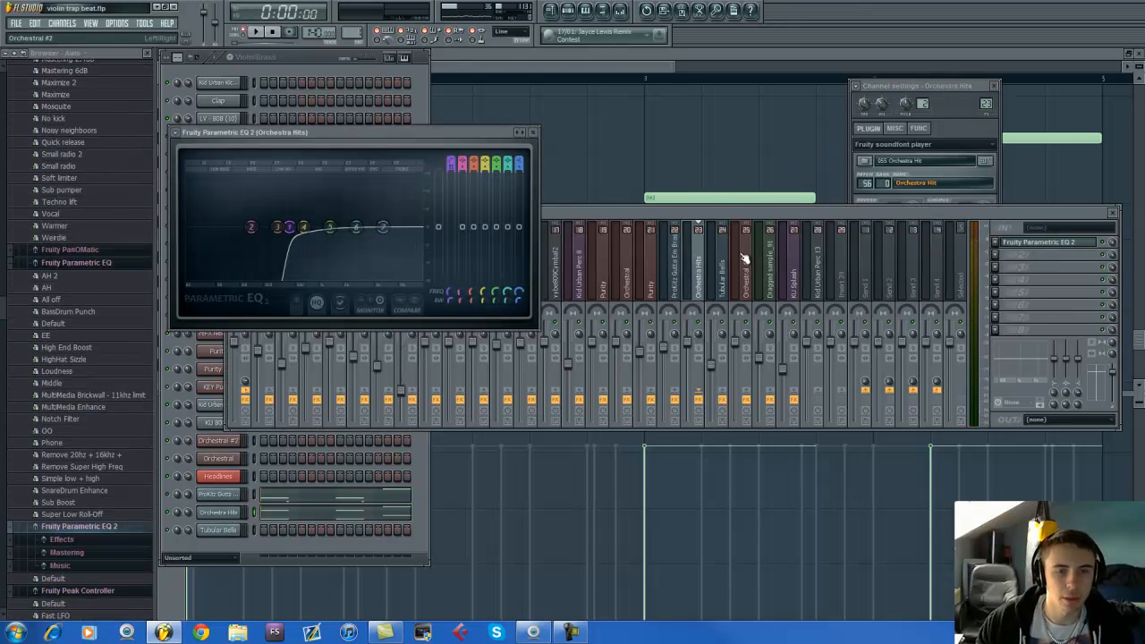
left_click(1103, 250)
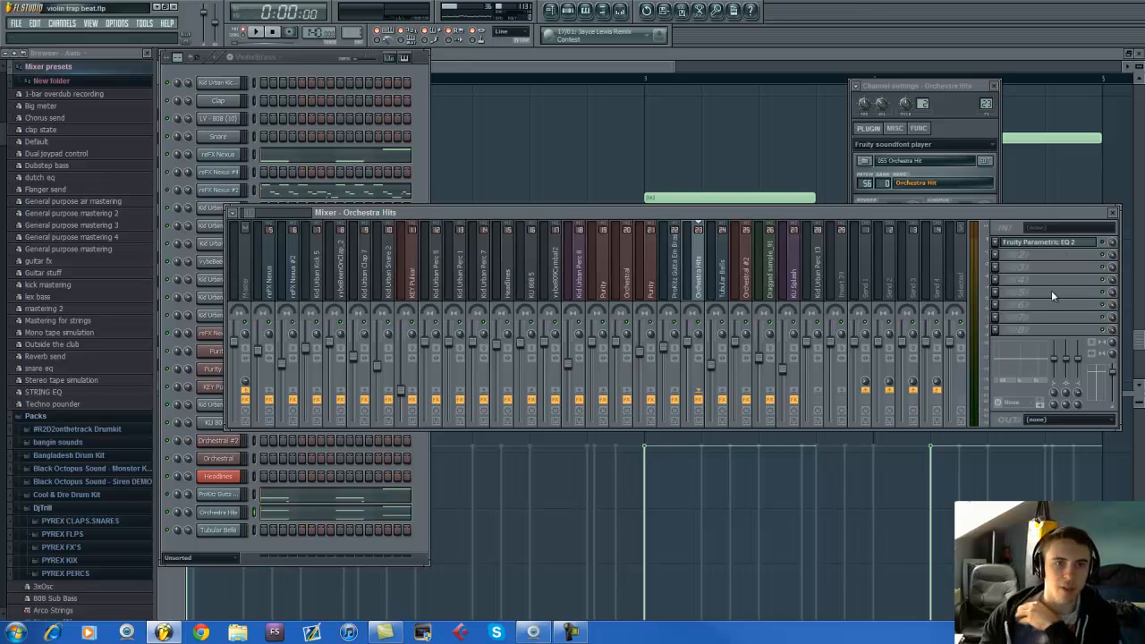
left_click(1089, 244)
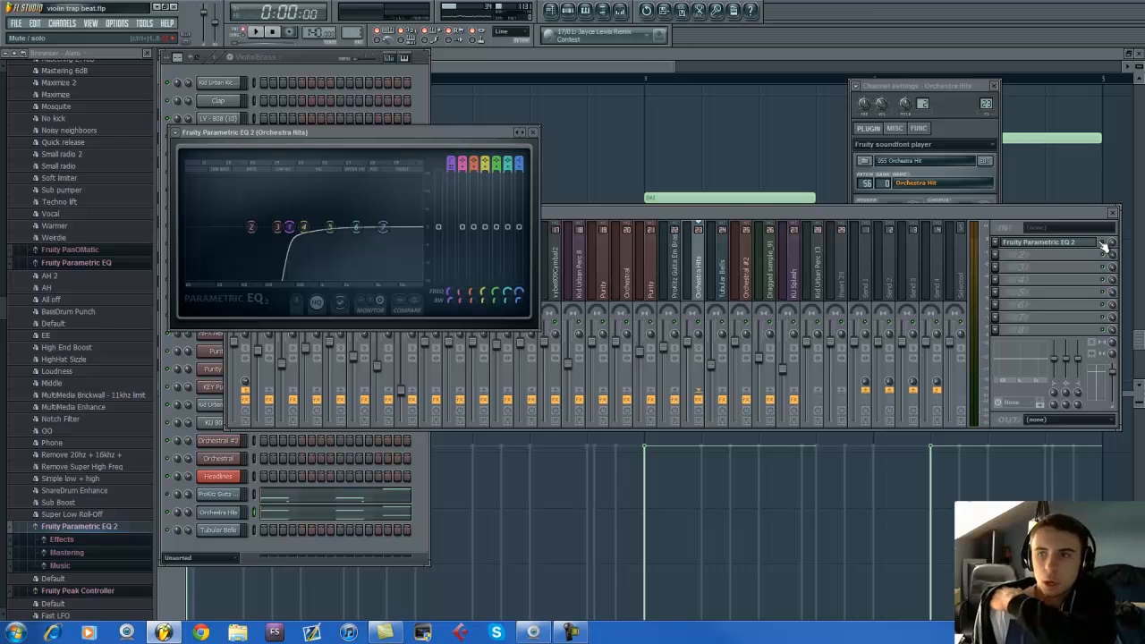
left_click(1103, 243)
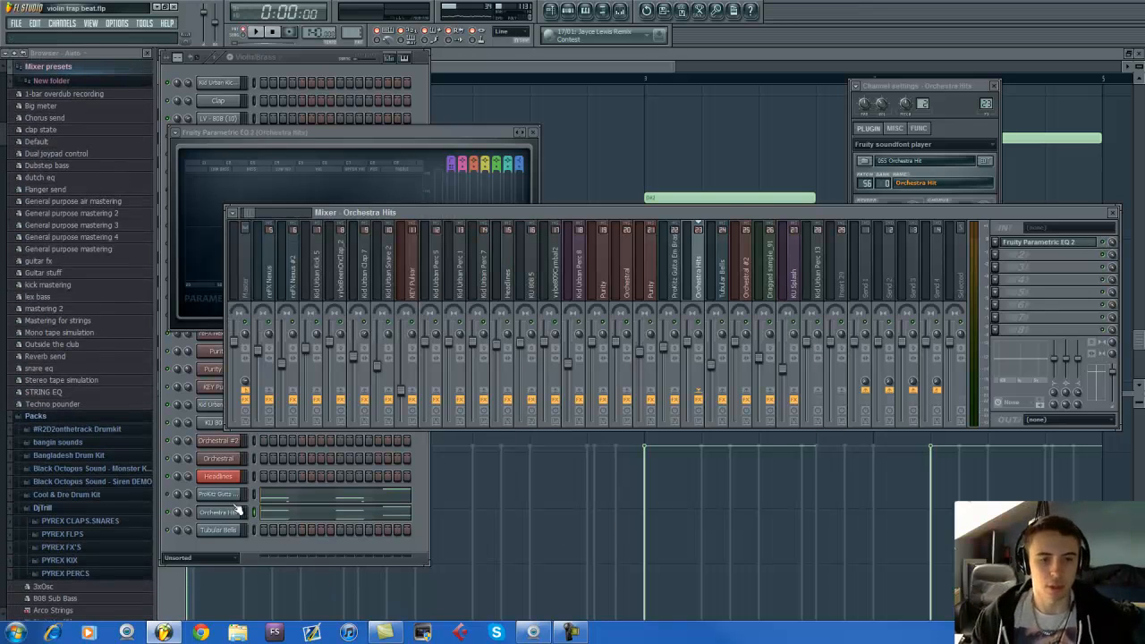
Step: Play the Violin/Brass pattern with the violin and all brass layers together
left_click(170, 499)
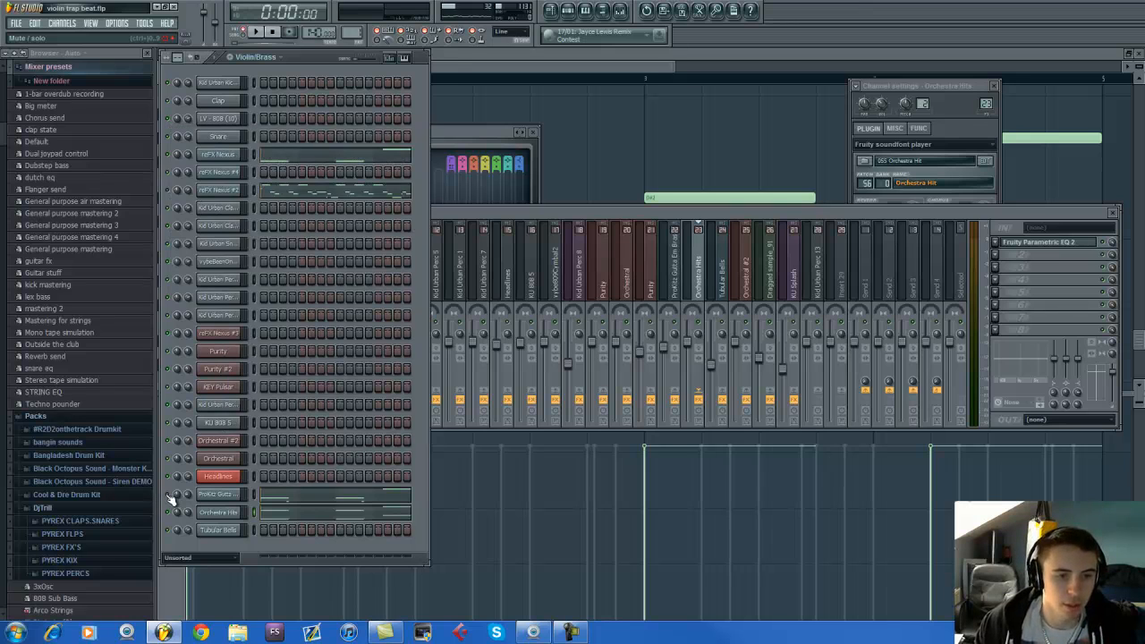
key("space")
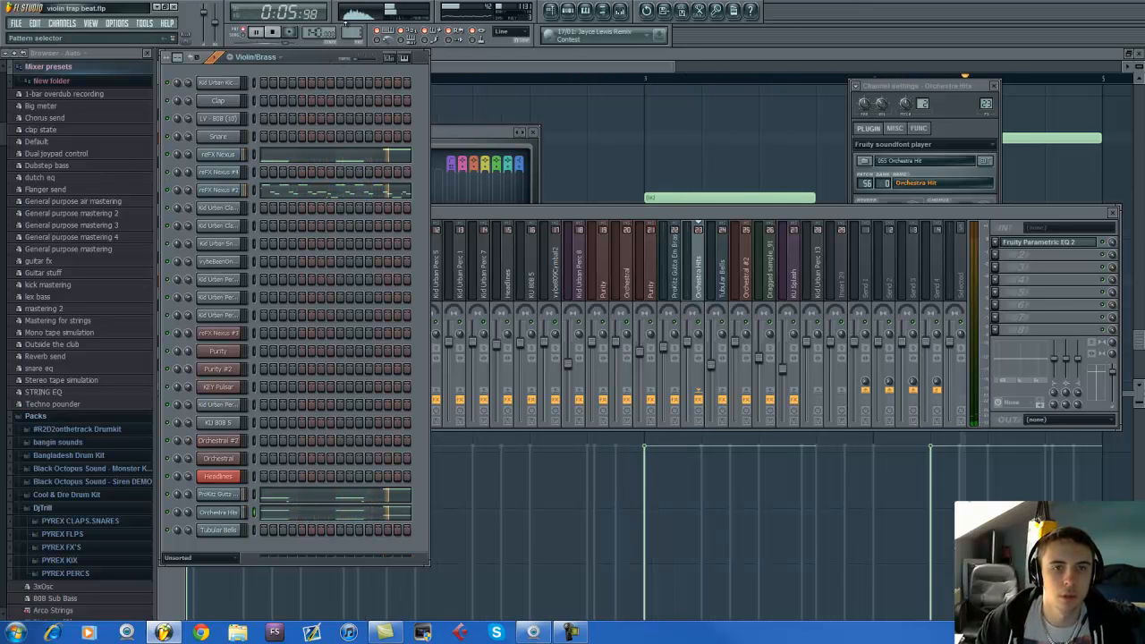
key("space")
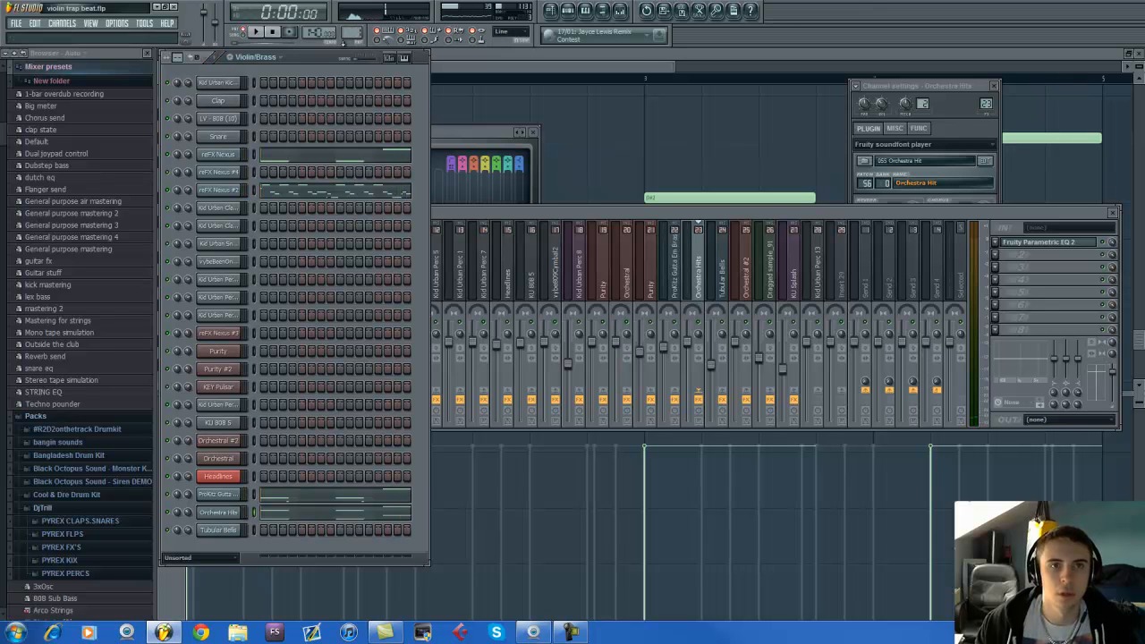
Step: Switch to the Pre-Delay Beep pattern and bring up the KEY Pulsar channel's Sylenth1 settings
scroll(355, 32, "down", 2)
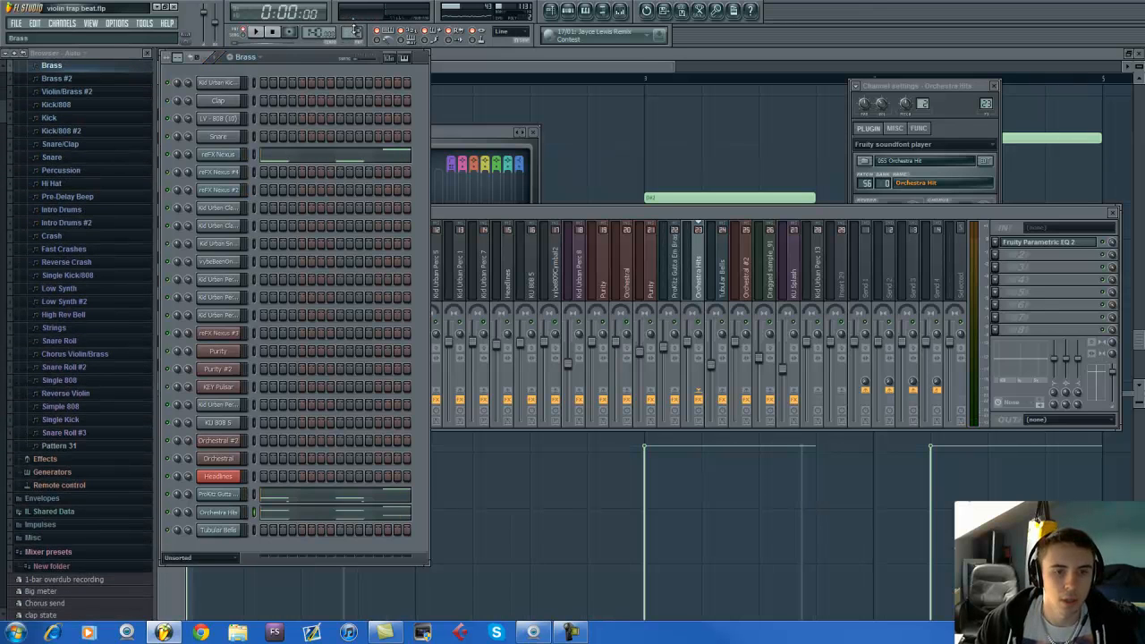
scroll(355, 31, "down", 1)
scroll(354, 31, "down", 3)
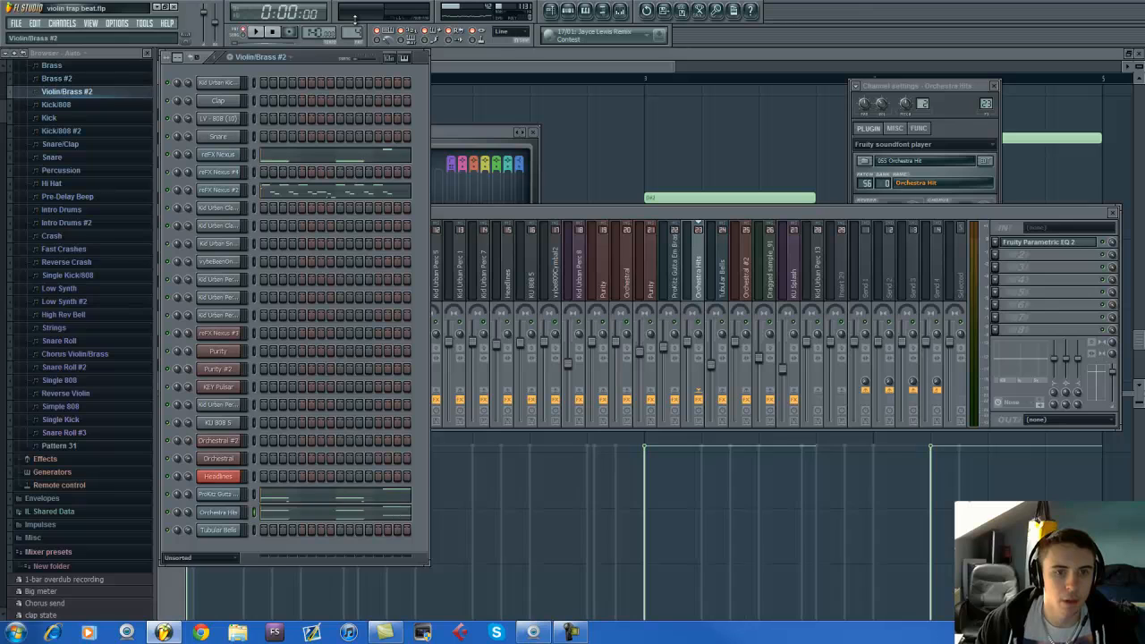
left_click_drag(356, 613, 357, 598)
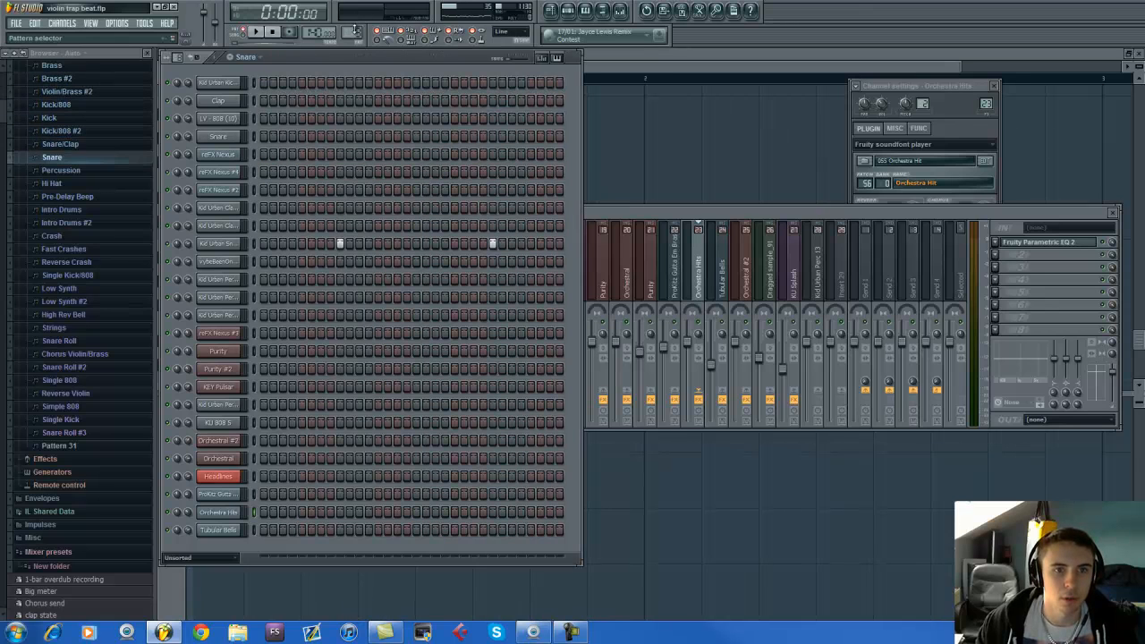
left_click_drag(354, 31, 354, 26)
scroll(356, 25, "down", 2)
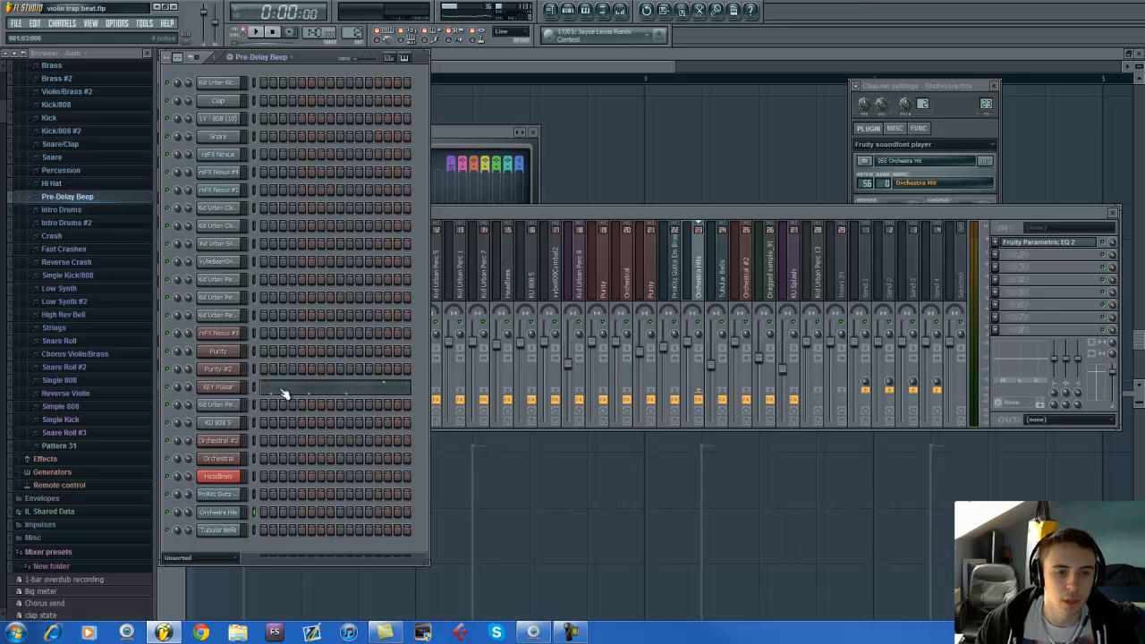
left_click(225, 387)
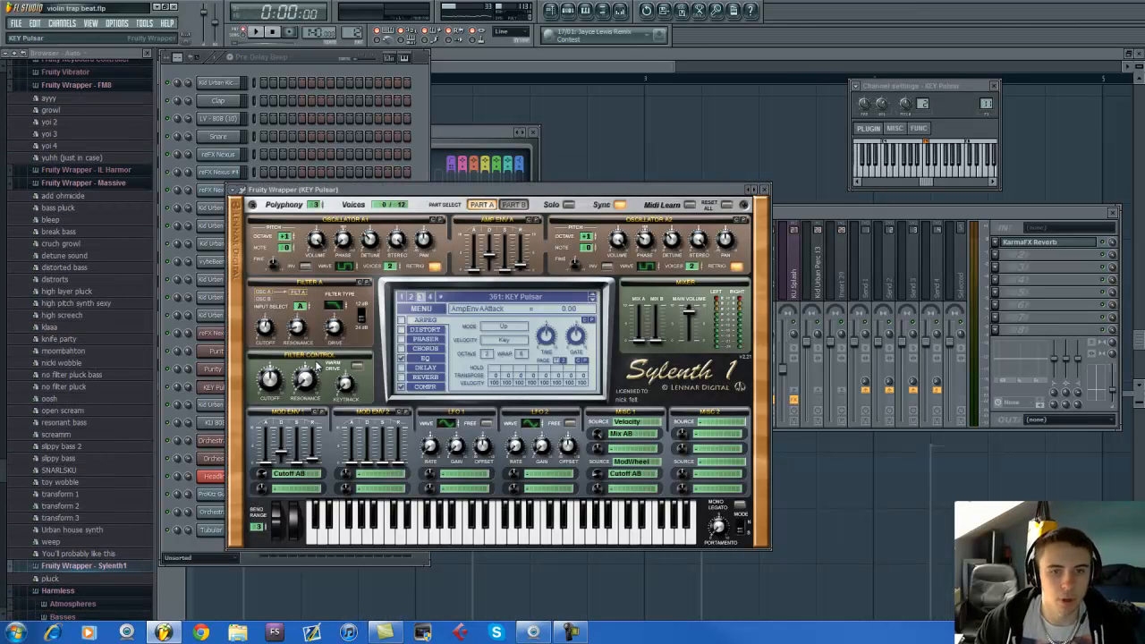
Step: Show the KEY Pulsar notes in the piano roll, audition D#5 and play the Pre-Delay Beep pattern
left_click(331, 60)
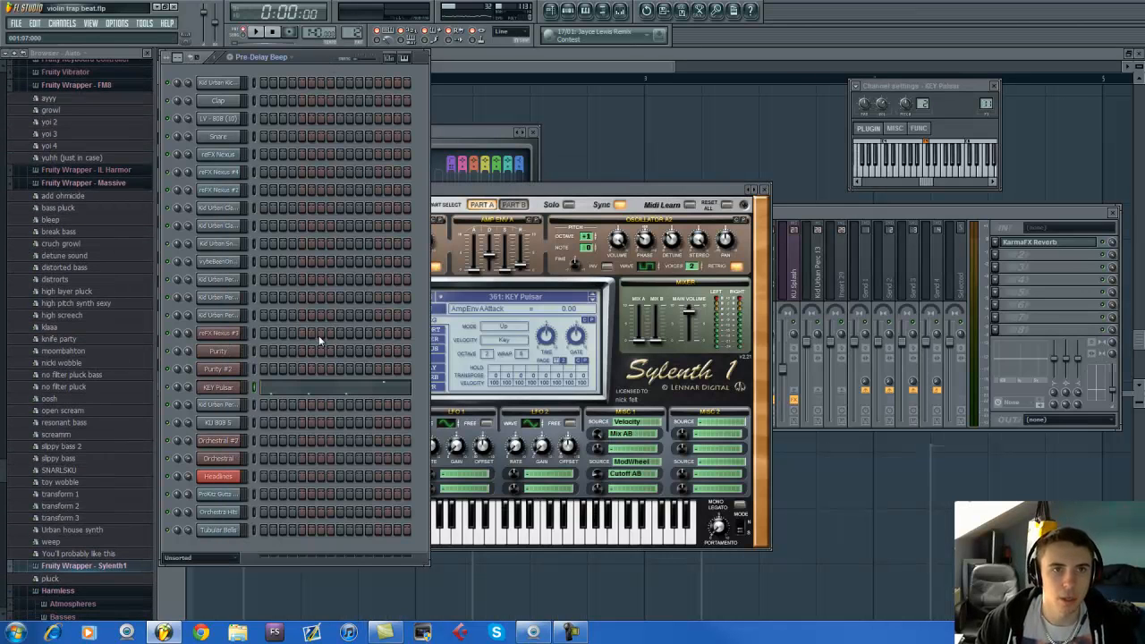
left_click(291, 389)
left_click(182, 270)
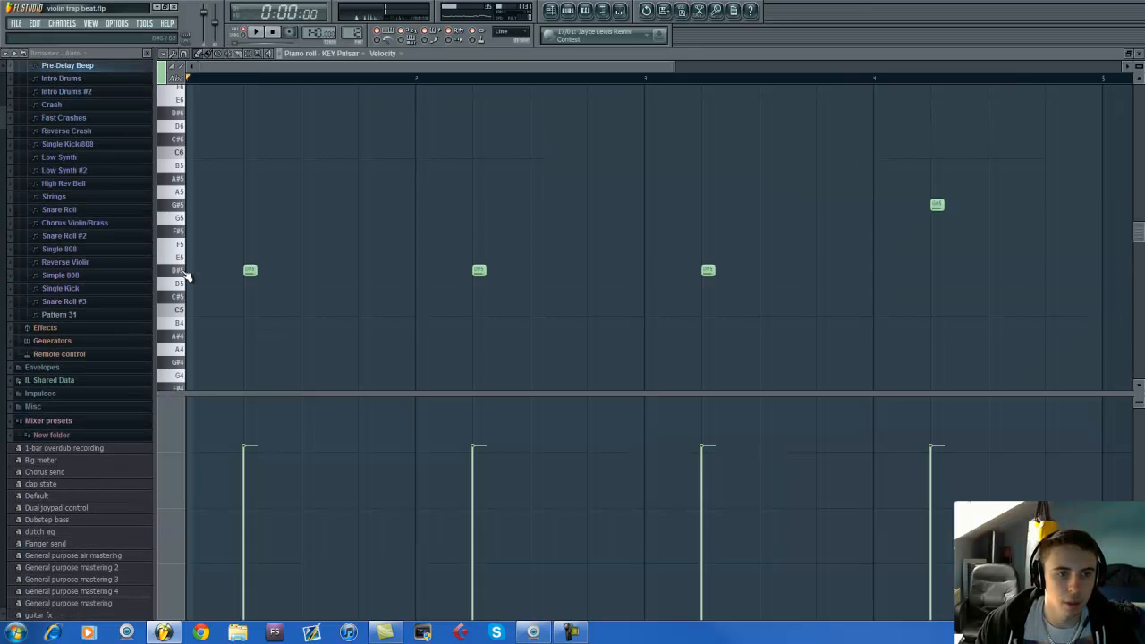
left_click(183, 270)
key("space")
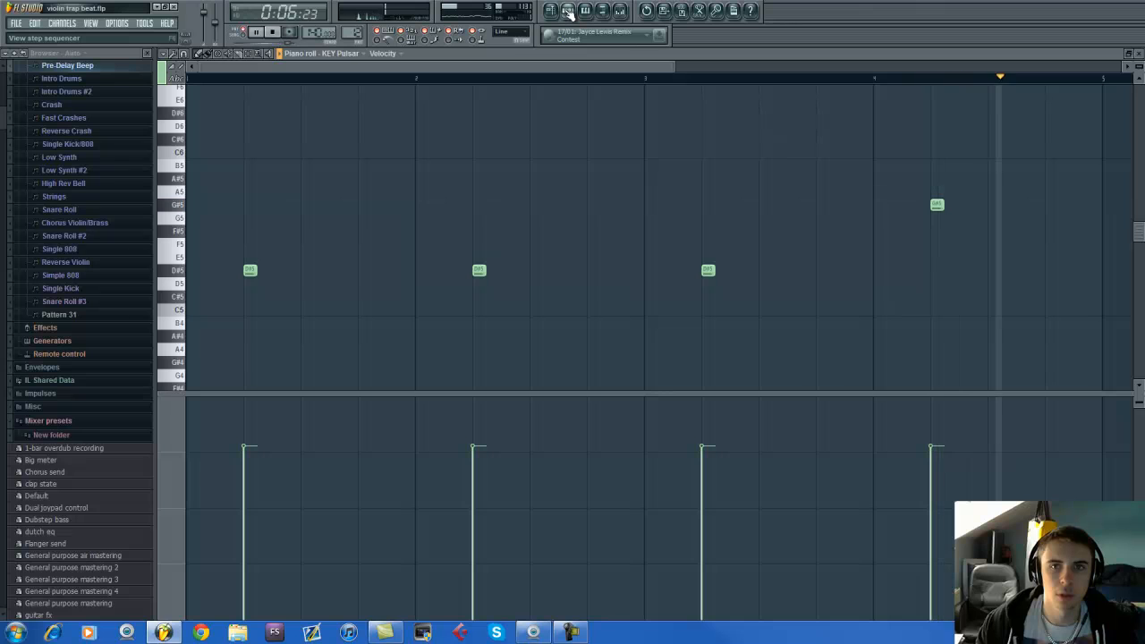
key("space")
Step: Play the beep with the KEY Pulsar track's effects bypassed, and examine its KarmaFX Reverb with the sound
left_click(619, 11)
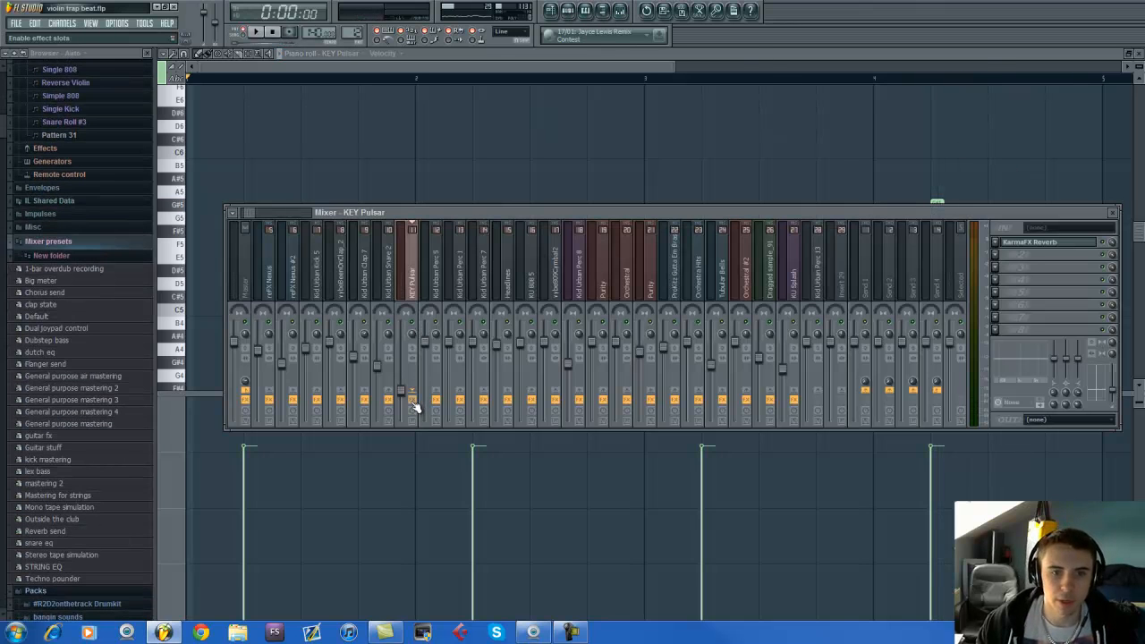
key("space")
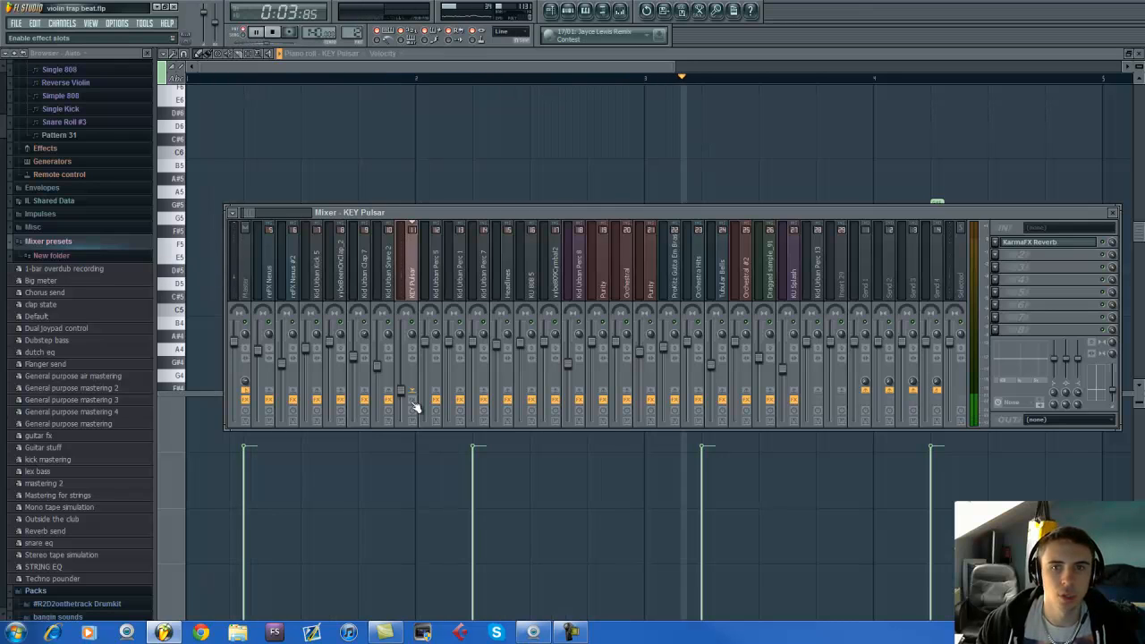
key("space")
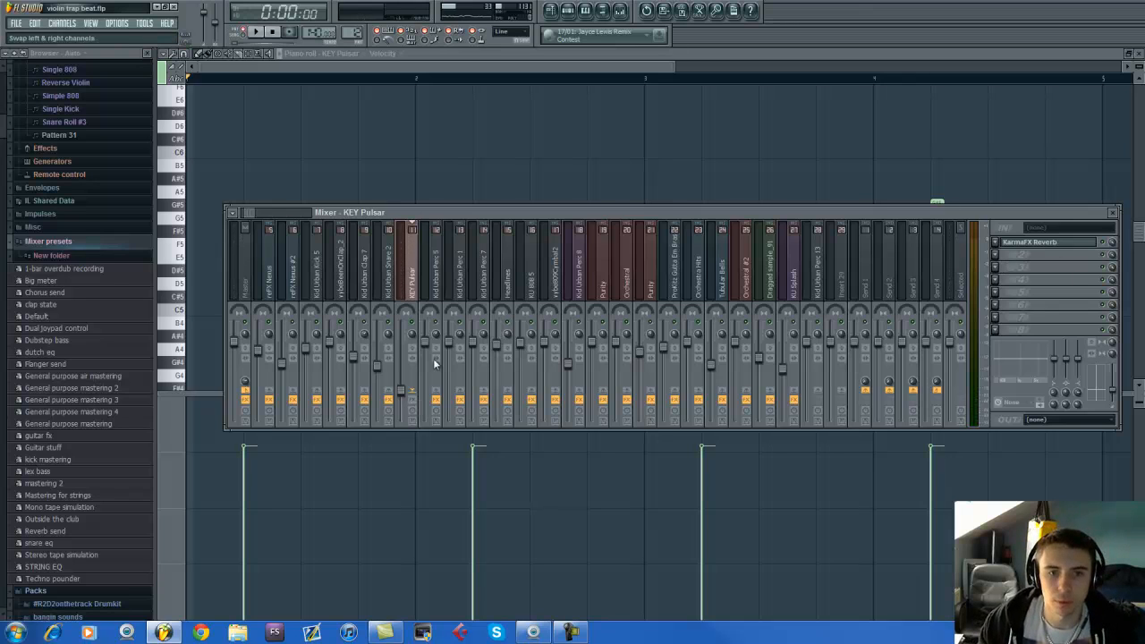
left_click(1043, 245)
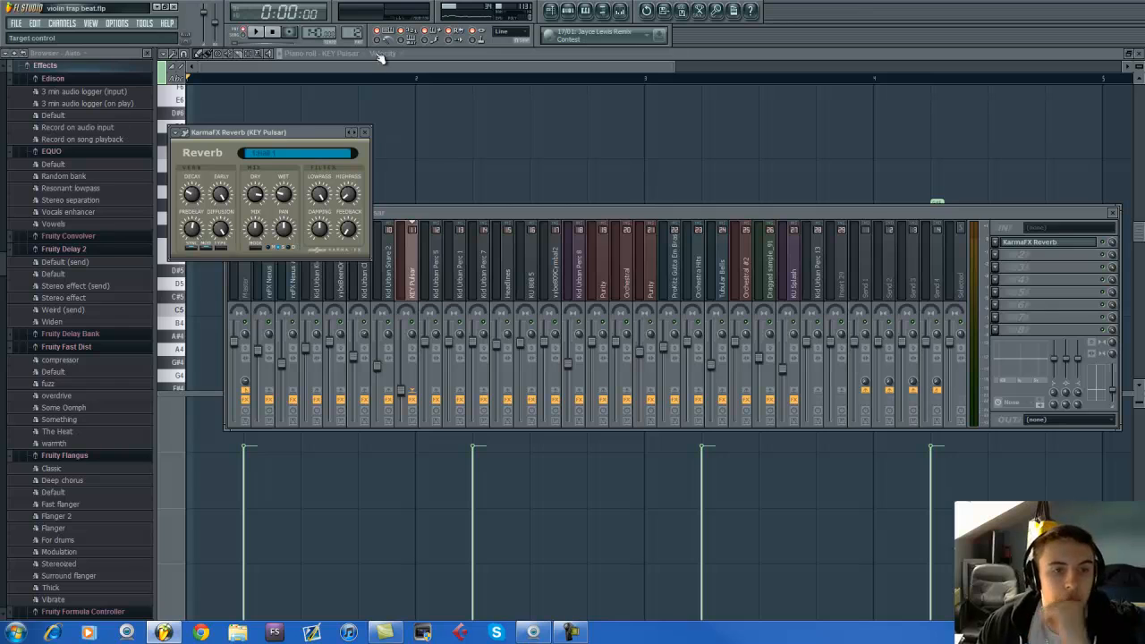
key("space")
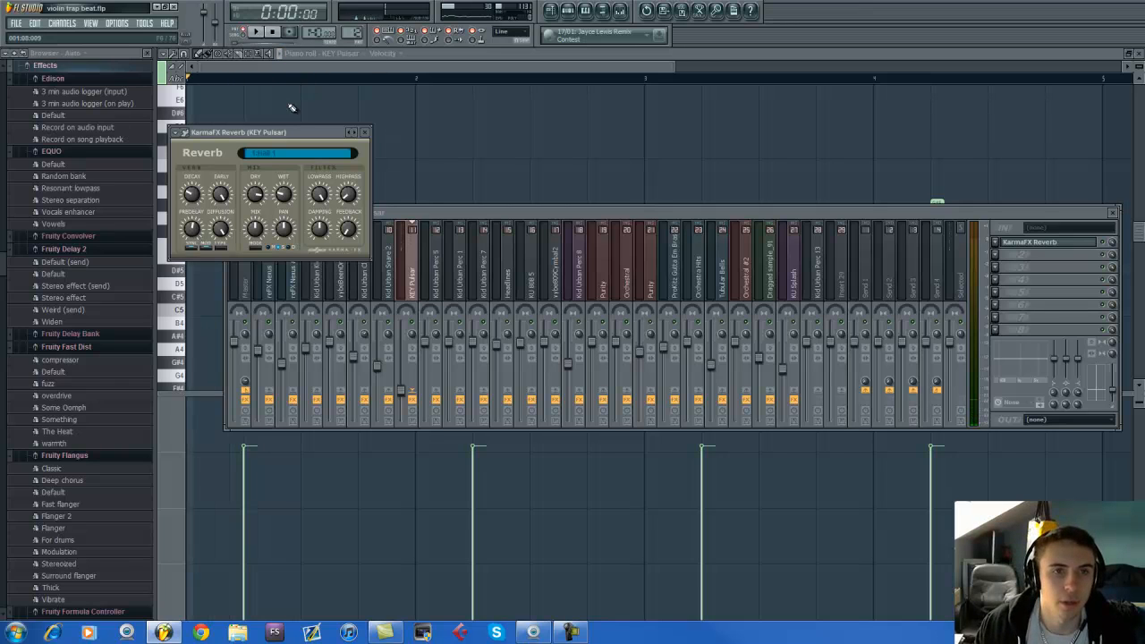
key("space")
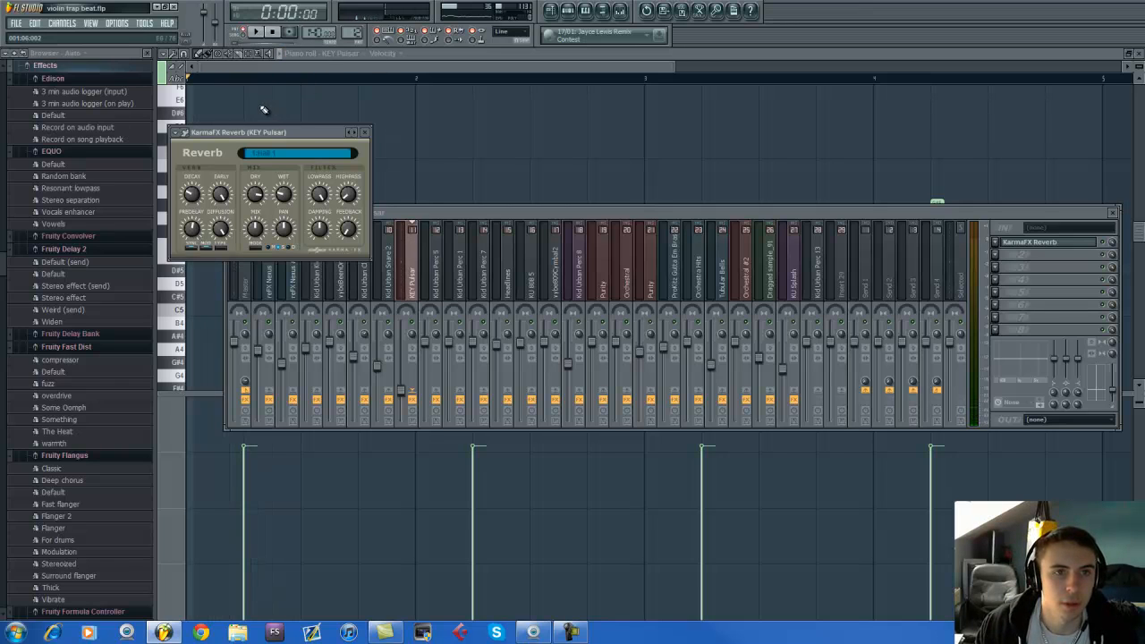
Step: Return to the KEY Pulsar piano roll and play its beep notes with the reverb active
left_click(273, 80)
scroll(246, 108, "up", 1)
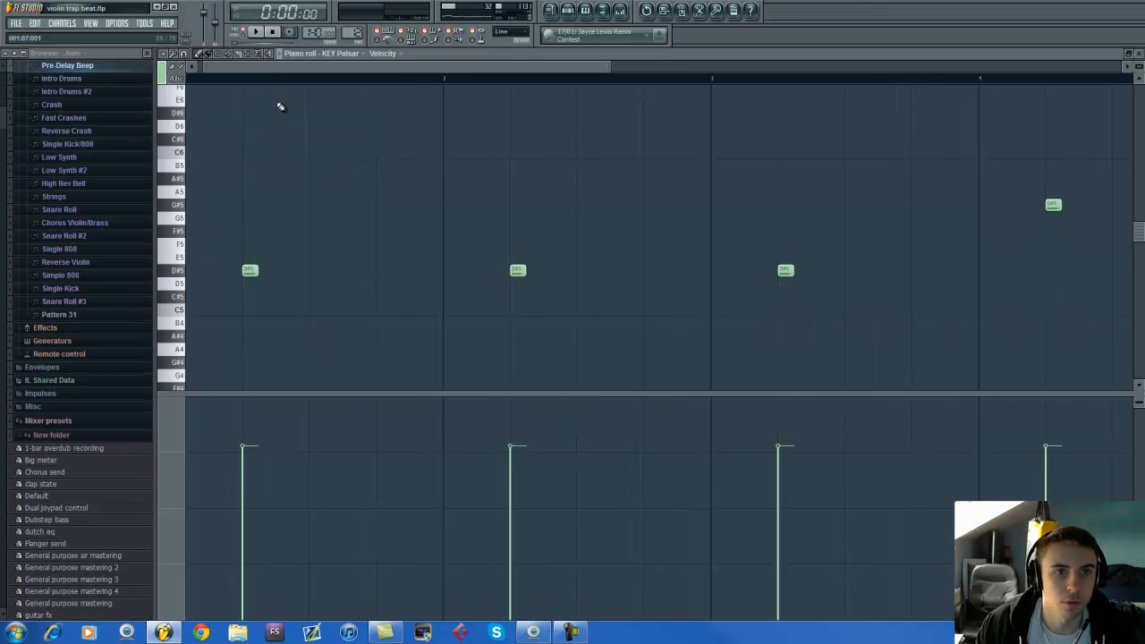
key("space")
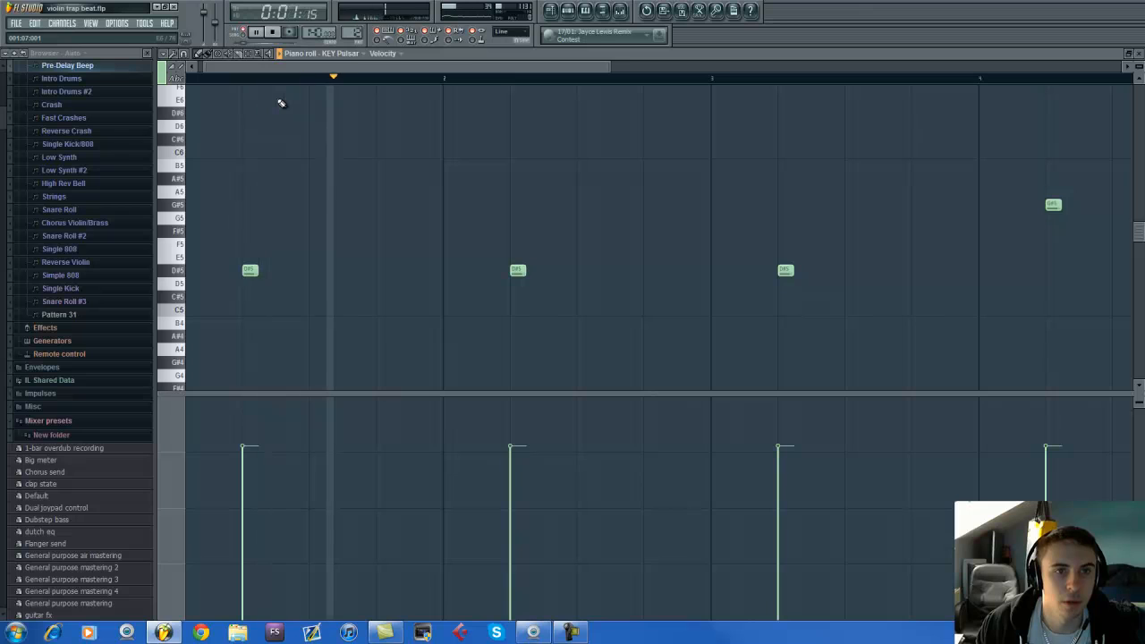
key("space")
Step: Examine the predelay setting of the KarmaFX Reverb on the KEY Pulsar mixer track while auditioning the beep
left_click(621, 11)
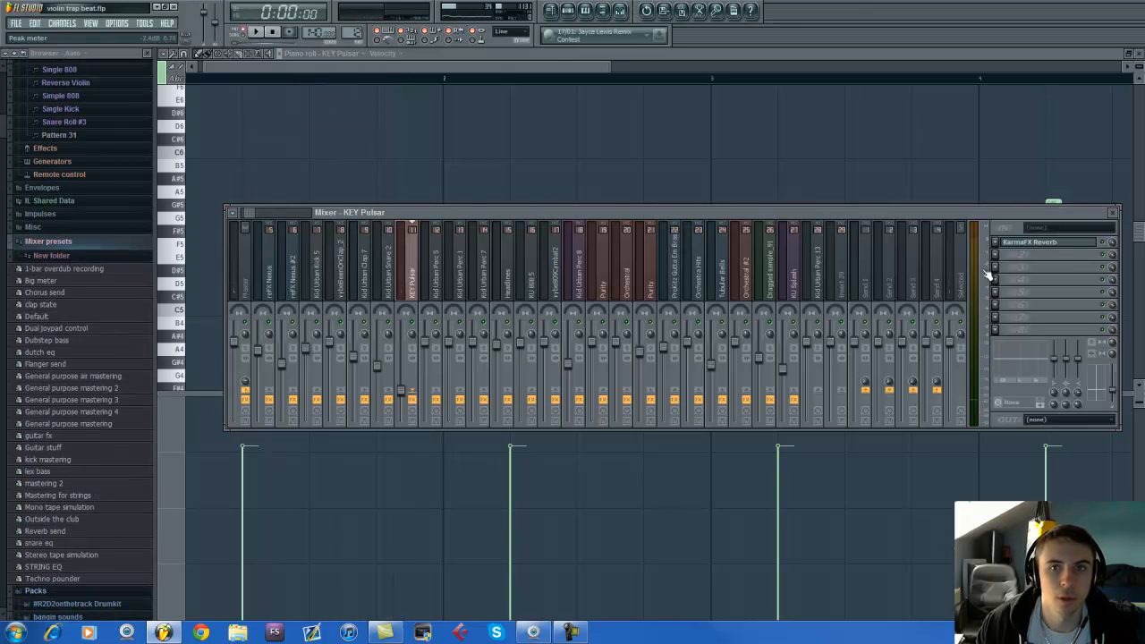
left_click(1053, 243)
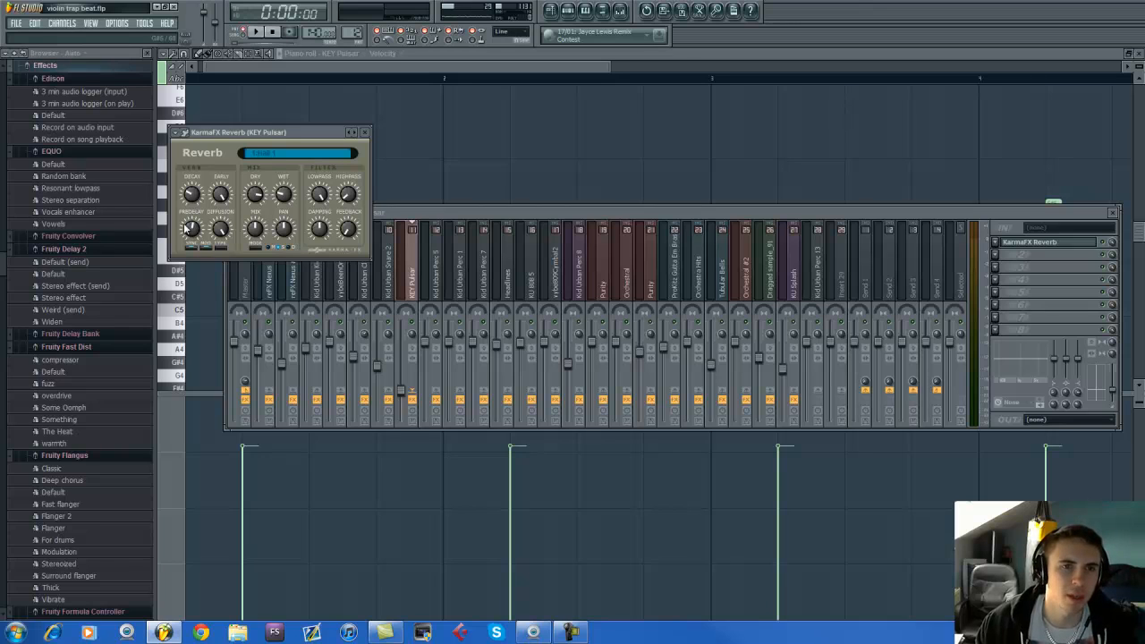
key("space")
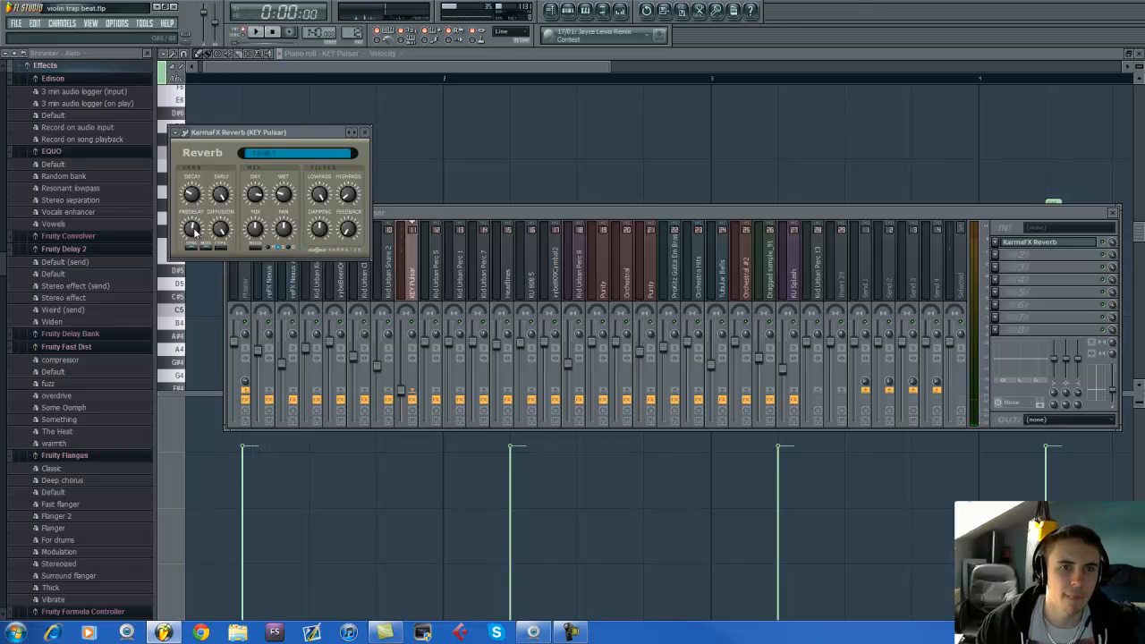
left_click(501, 68)
left_click(620, 10)
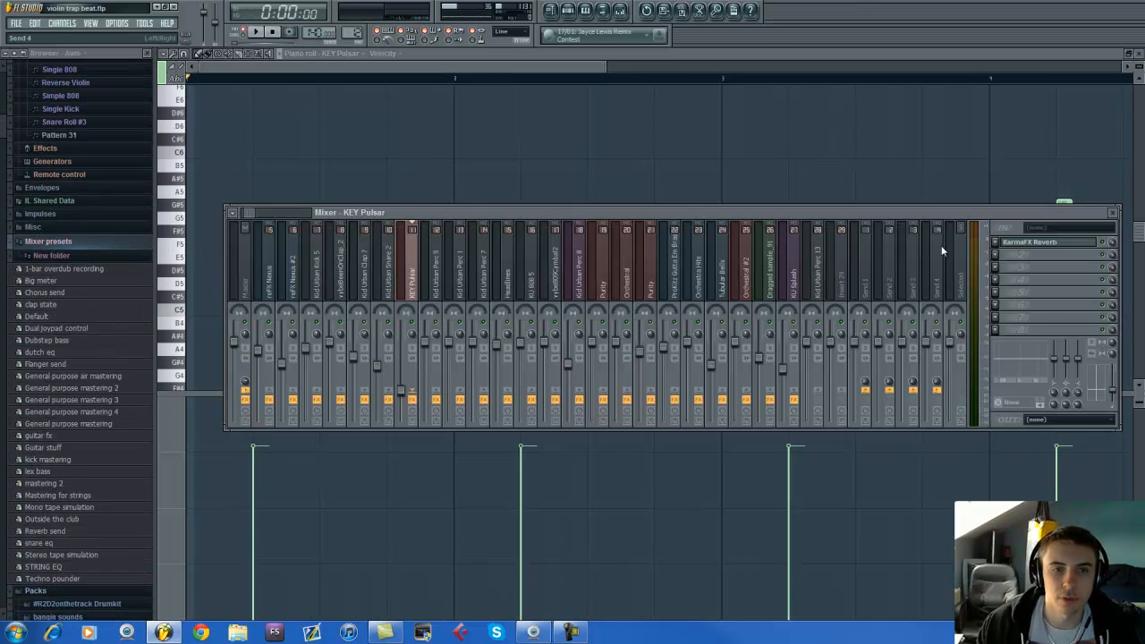
left_click(1031, 243)
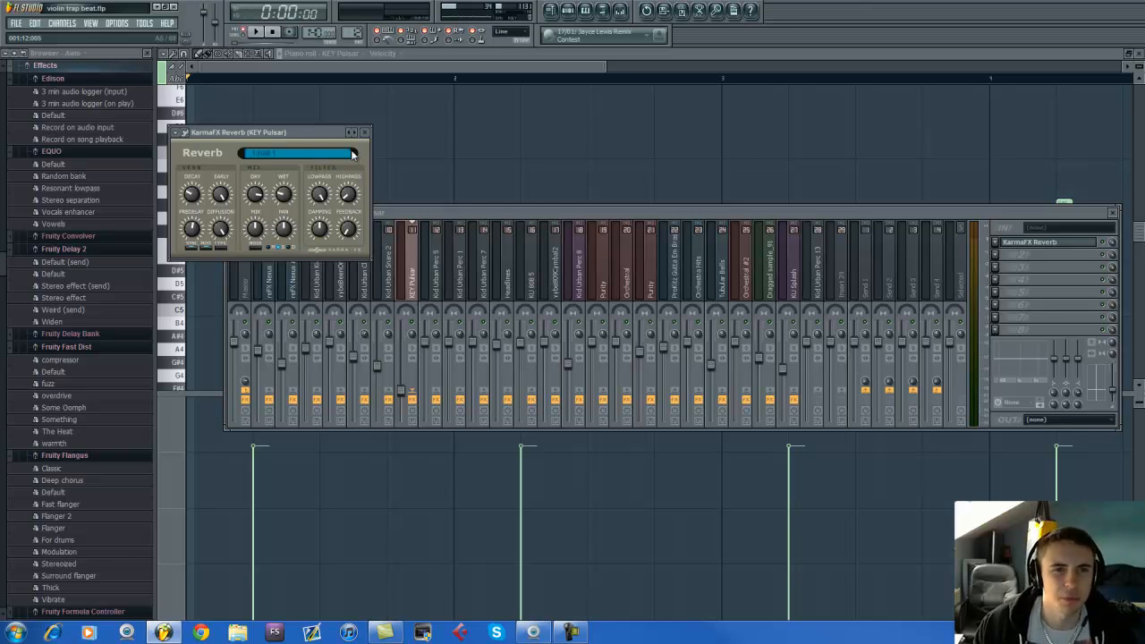
Step: Move the KarmaFX Reverb window clear of the mixer and briefly play the beep pattern
left_click_drag(320, 141, 332, 91)
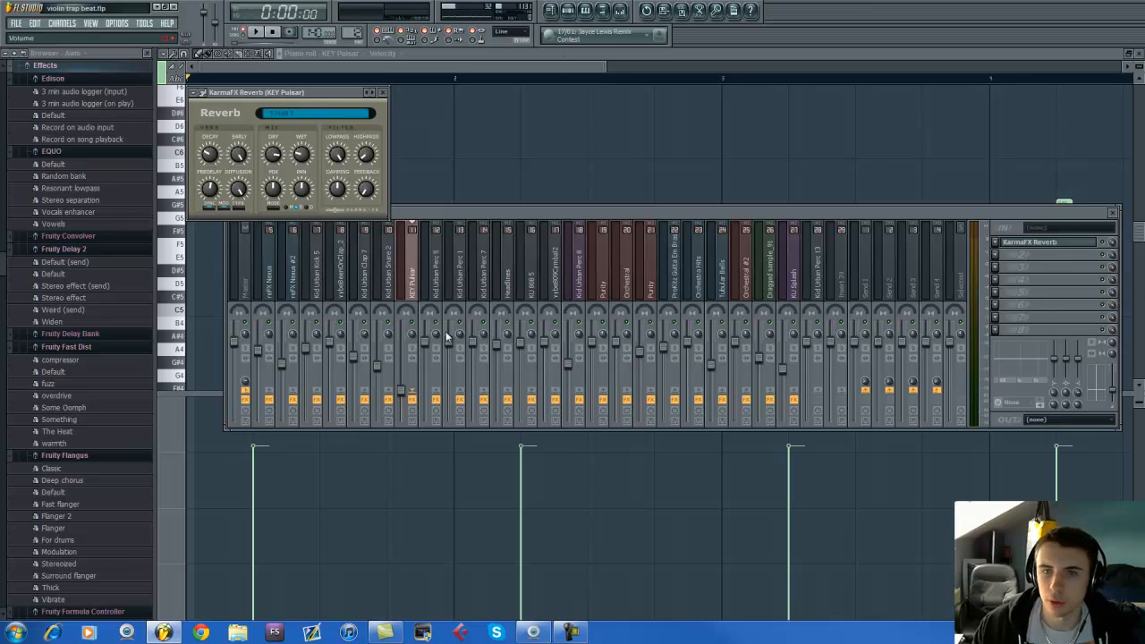
mouse_move(282, 93)
left_mouse_down()
mouse_move(298, 93)
mouse_move(282, 82)
left_mouse_up()
key("space")
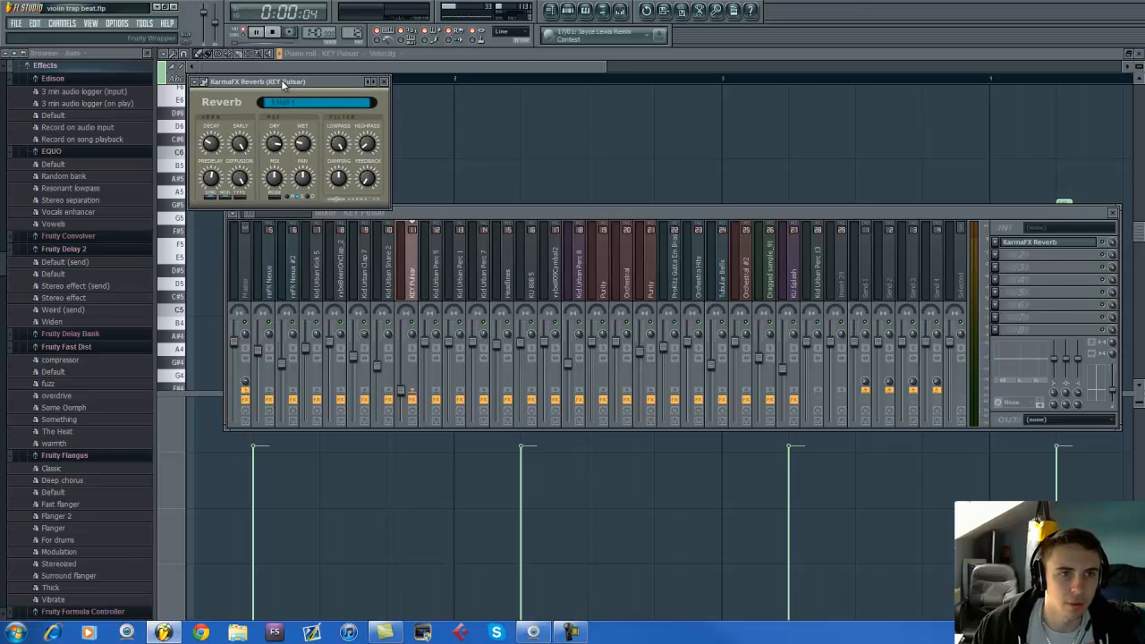
key("space")
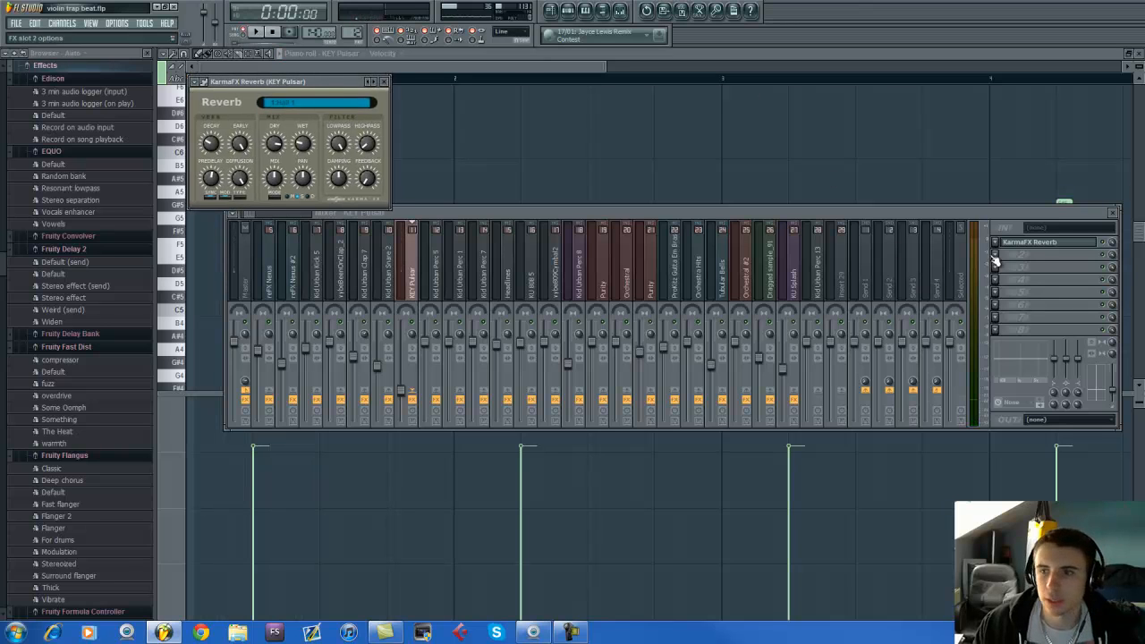
Step: Add Fruity Parametric EQ 2 to the KEY Pulsar track's second effect slot, cut the lows with band 1 and play the beep
left_click(1029, 254)
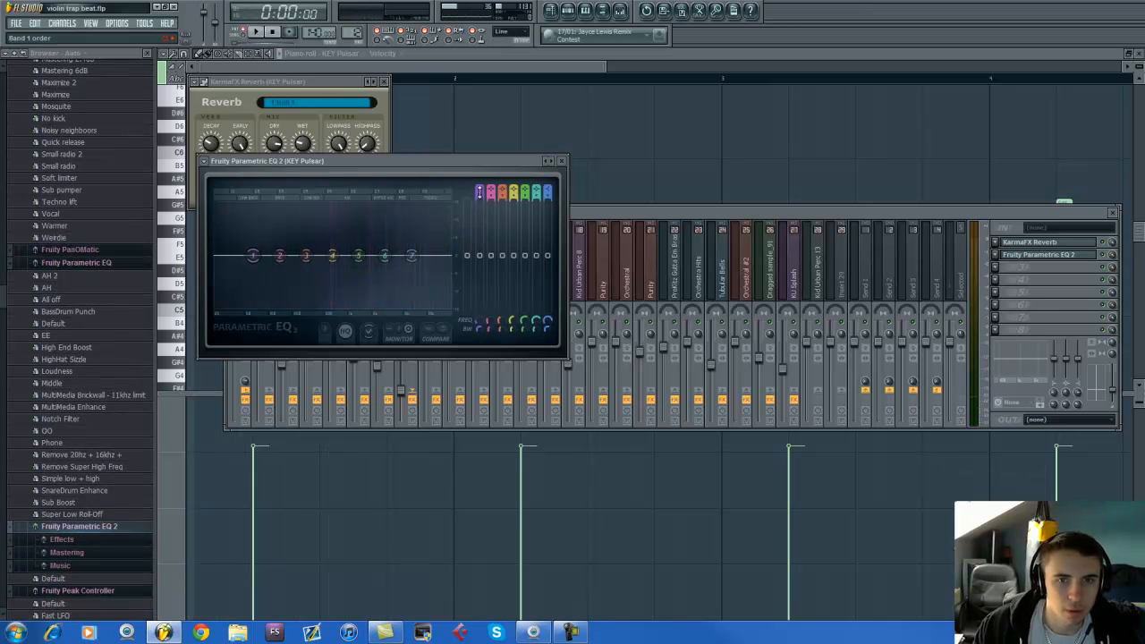
left_click_drag(480, 190, 479, 206)
left_click_drag(249, 255, 305, 260)
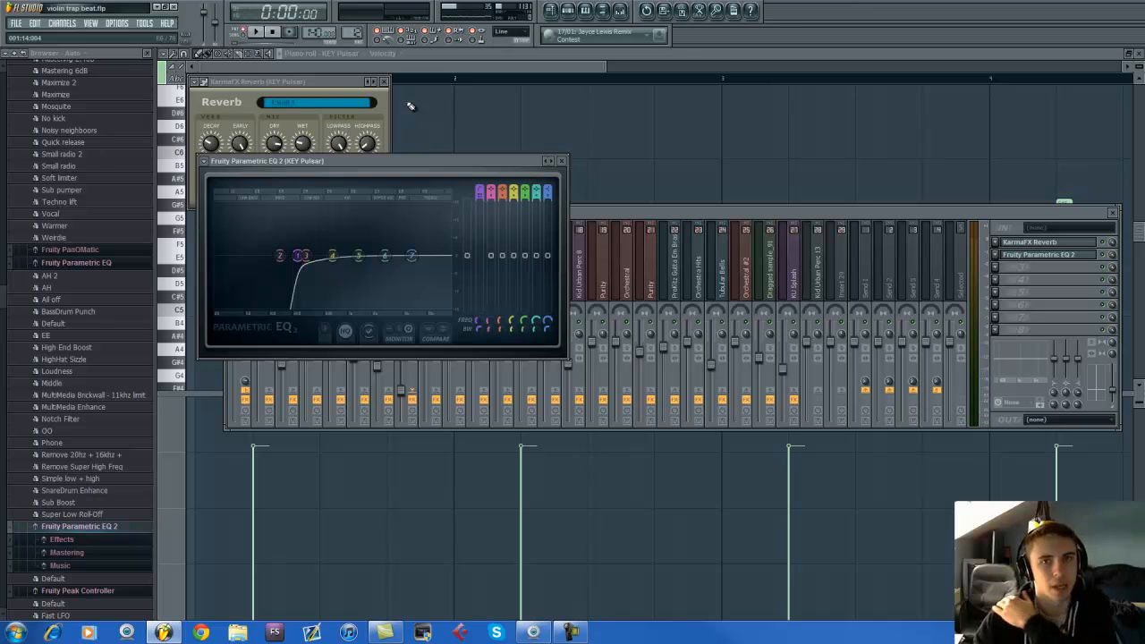
key("space")
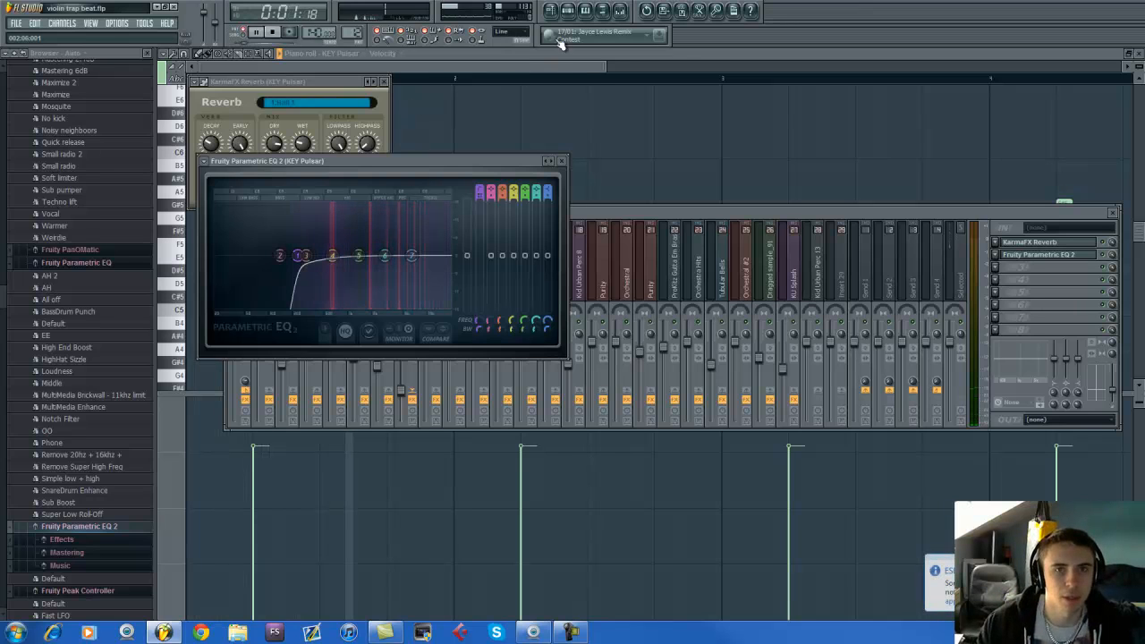
key("space")
Step: Switch the step sequencer from the Pre-Delay Beep to the Low Synth pattern and play it
left_click(567, 10)
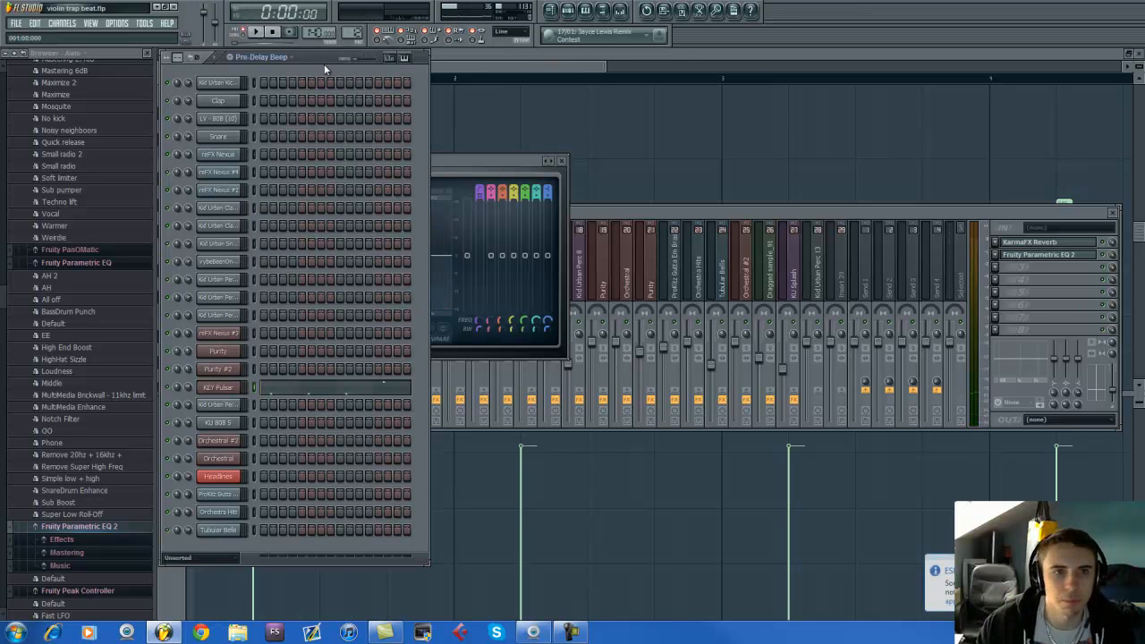
left_click_drag(351, 30, 358, 17)
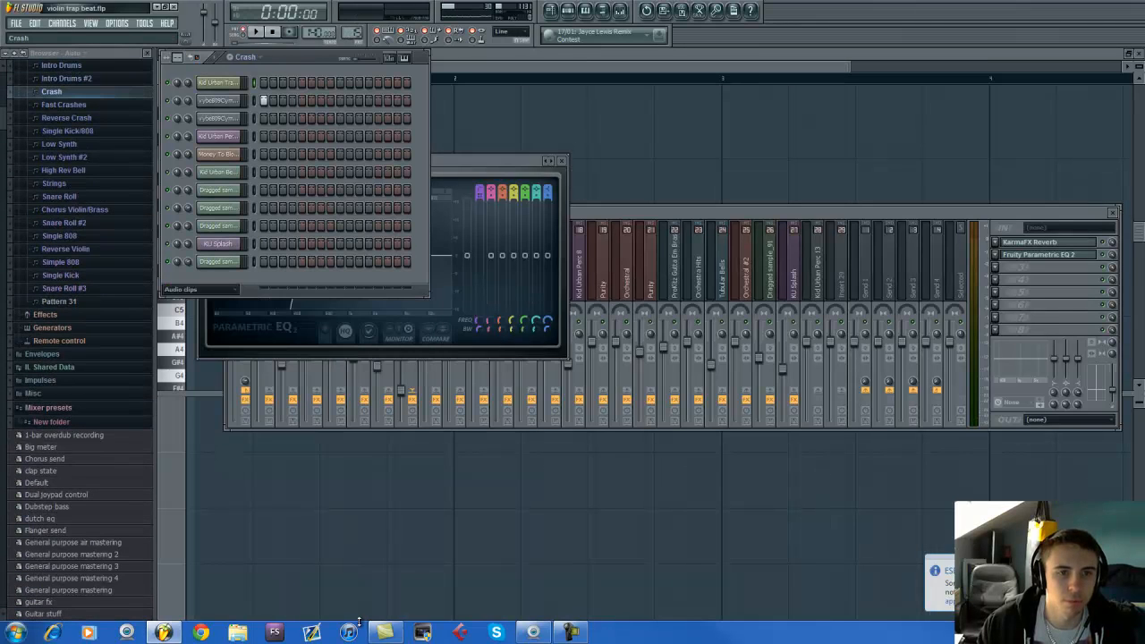
left_click_drag(357, 622, 362, 600)
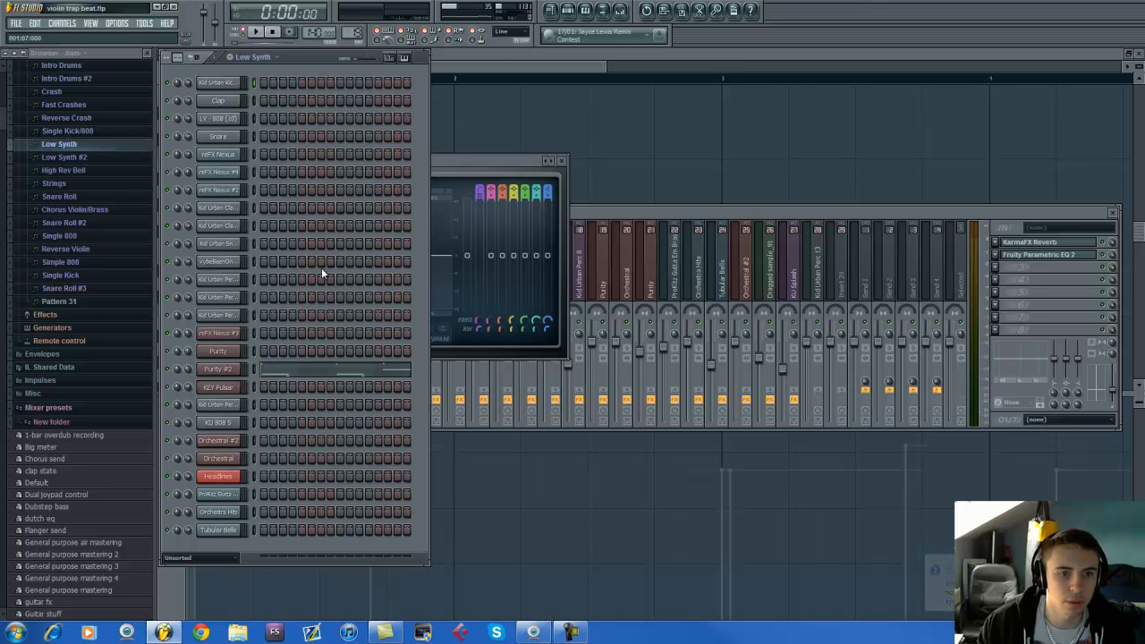
key("space")
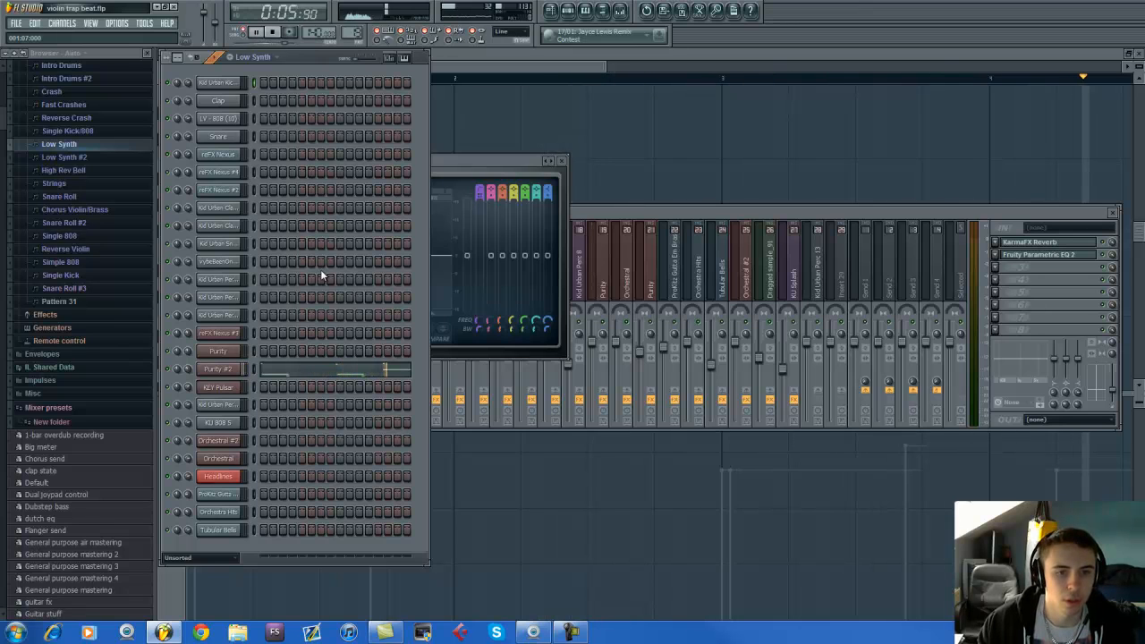
key("space")
Step: Examine the Purity #2 channel's Cheese preset and its Low Synth notes in the piano roll, and play them
left_click(224, 371)
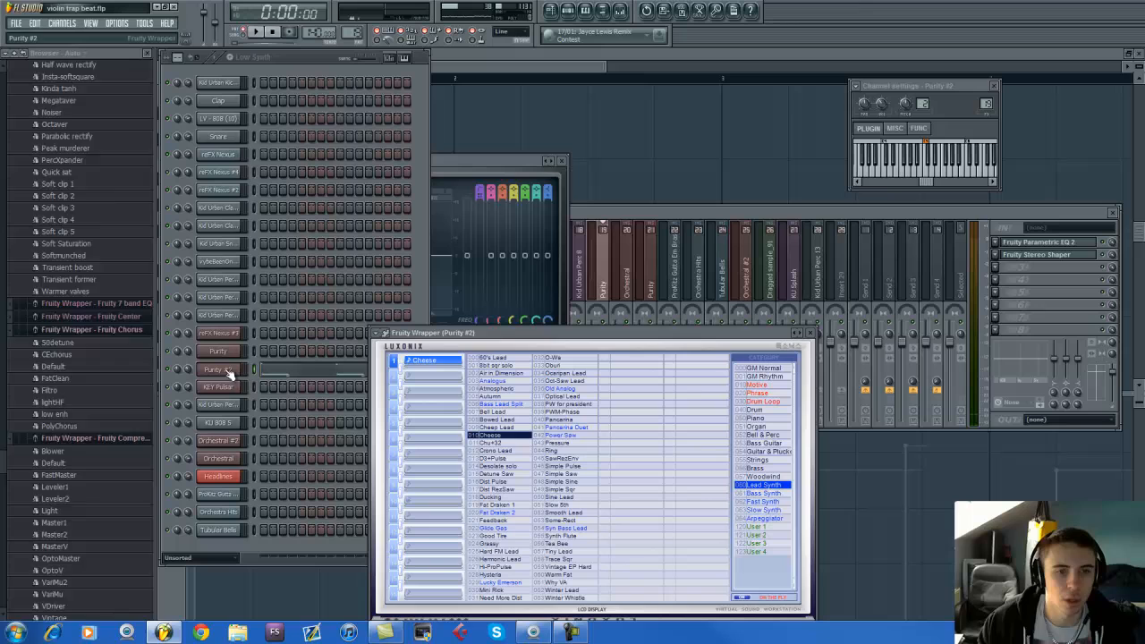
left_click(304, 375)
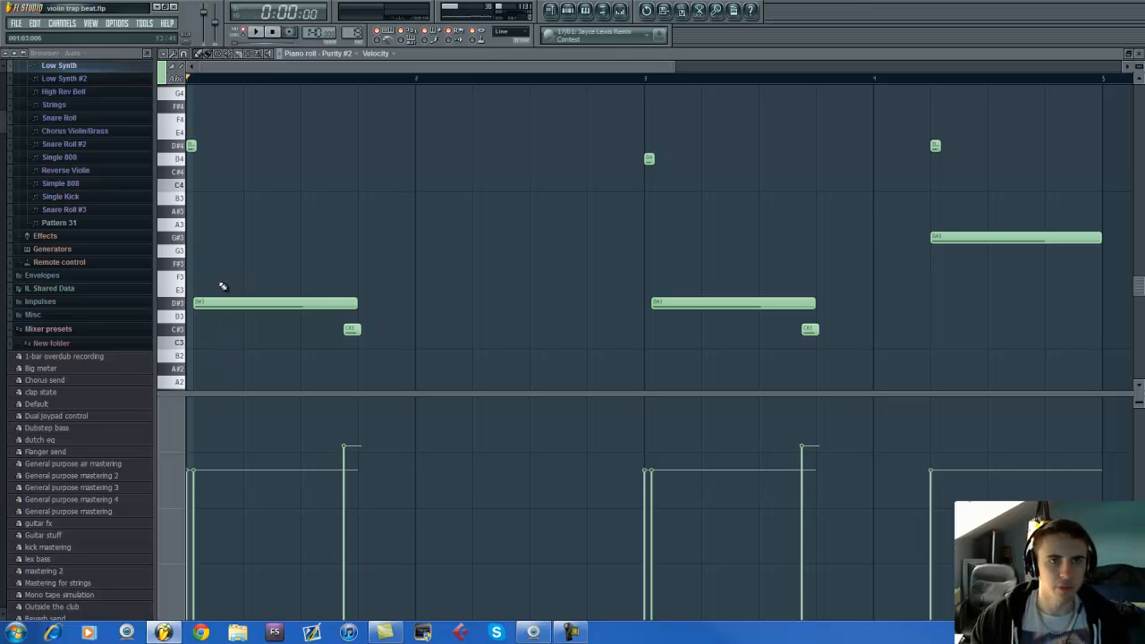
left_click(568, 10)
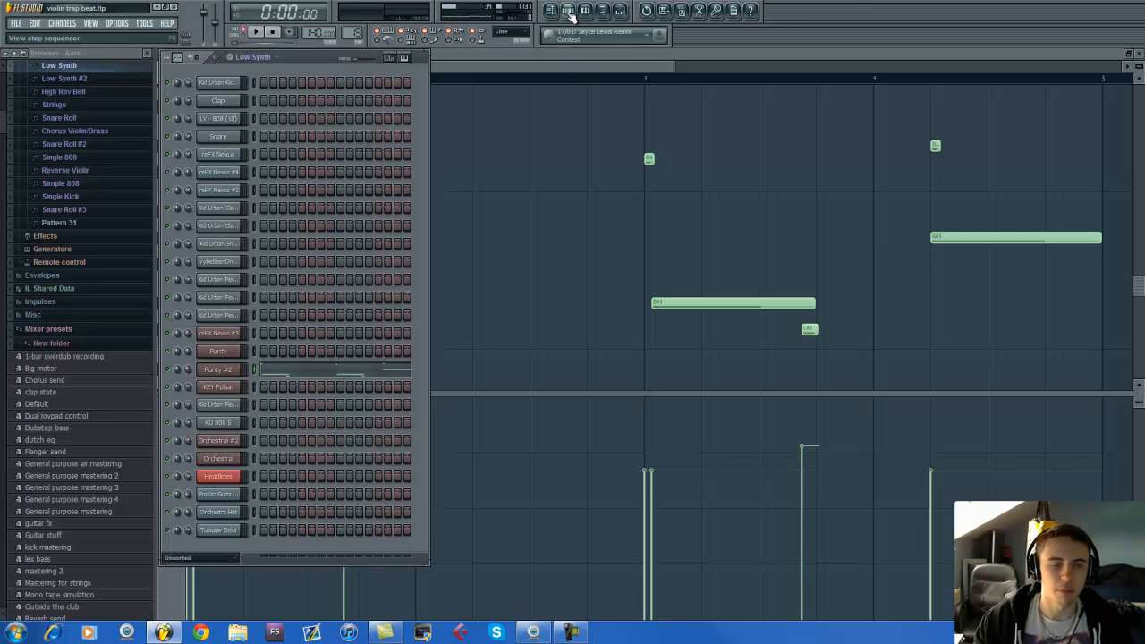
left_click(568, 11)
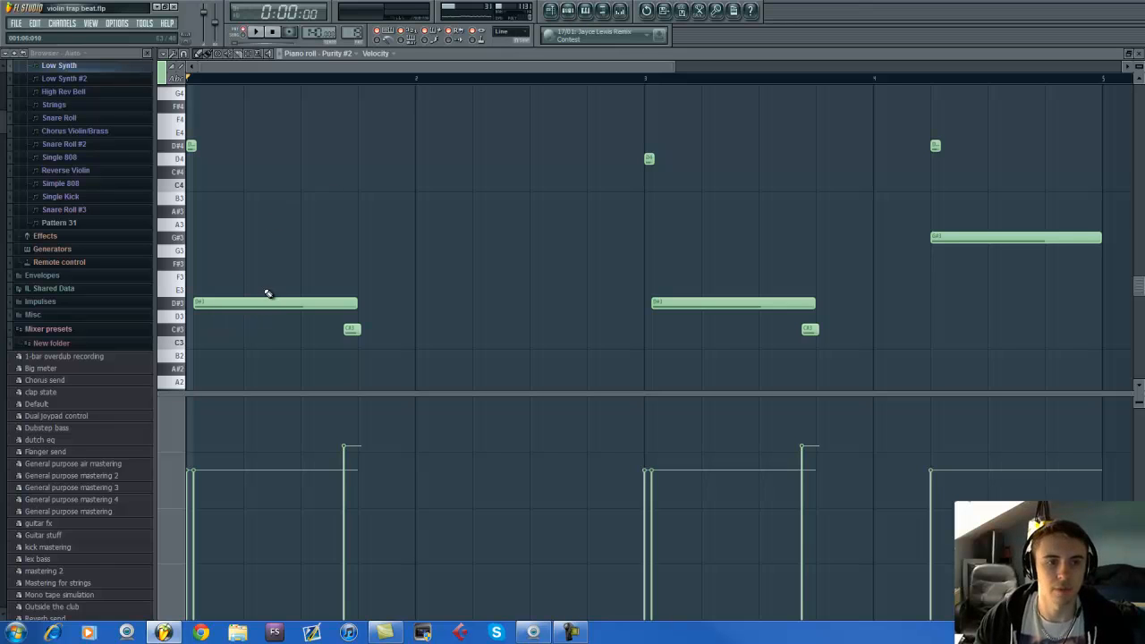
key("space")
key("space")
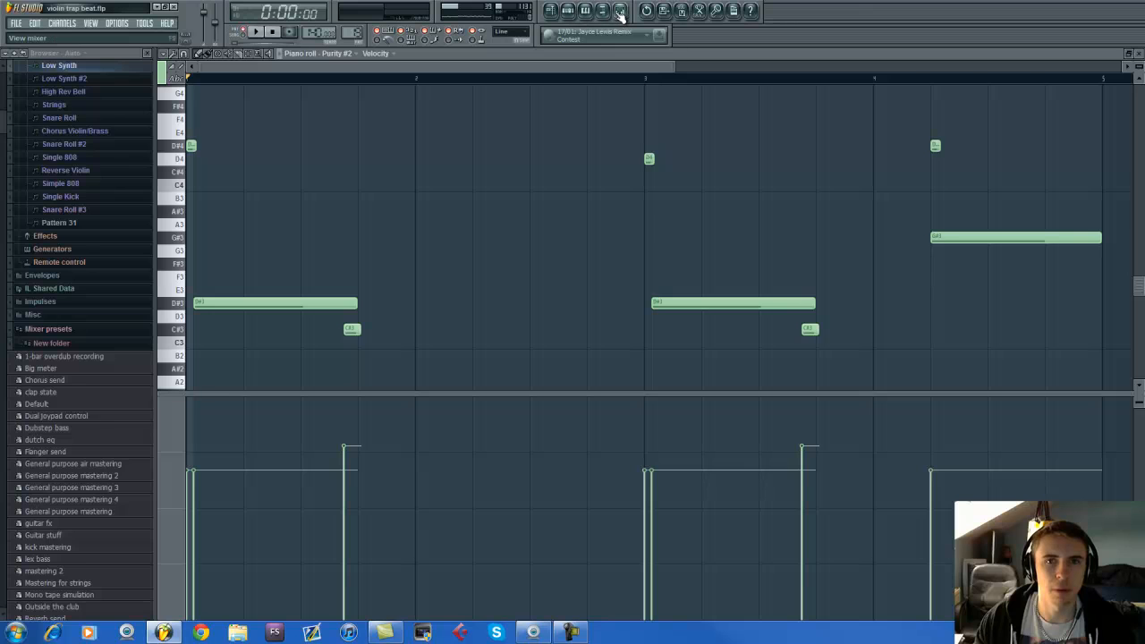
Step: Show the mixer and the edit page of the Cheese preset in the Purity #2 synth
left_click(620, 10)
left_click(584, 10)
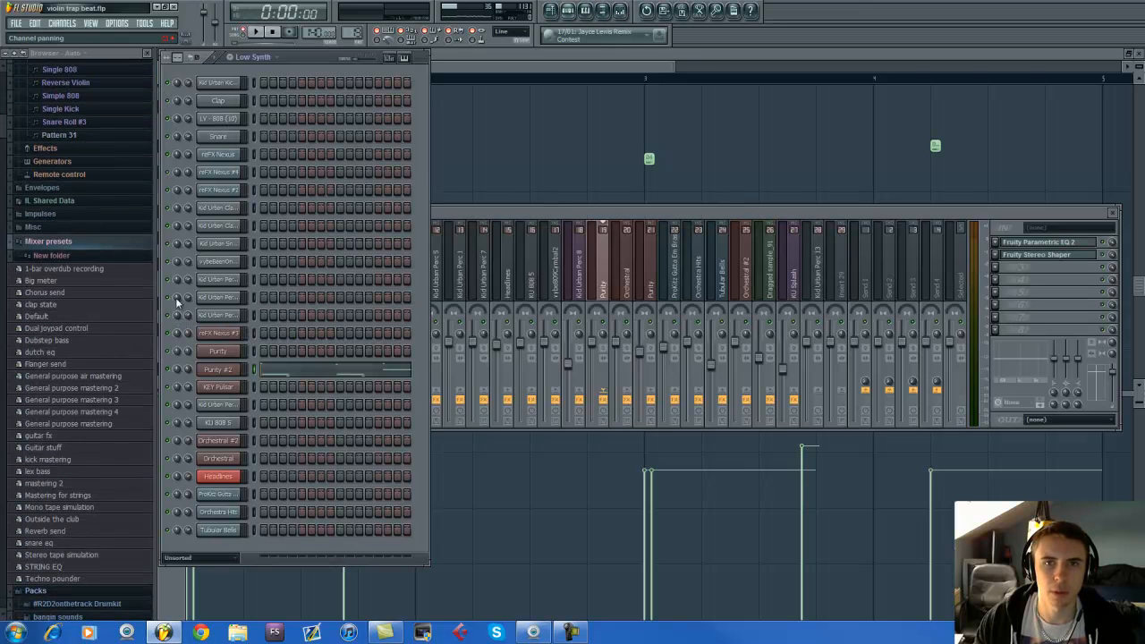
left_click(222, 370)
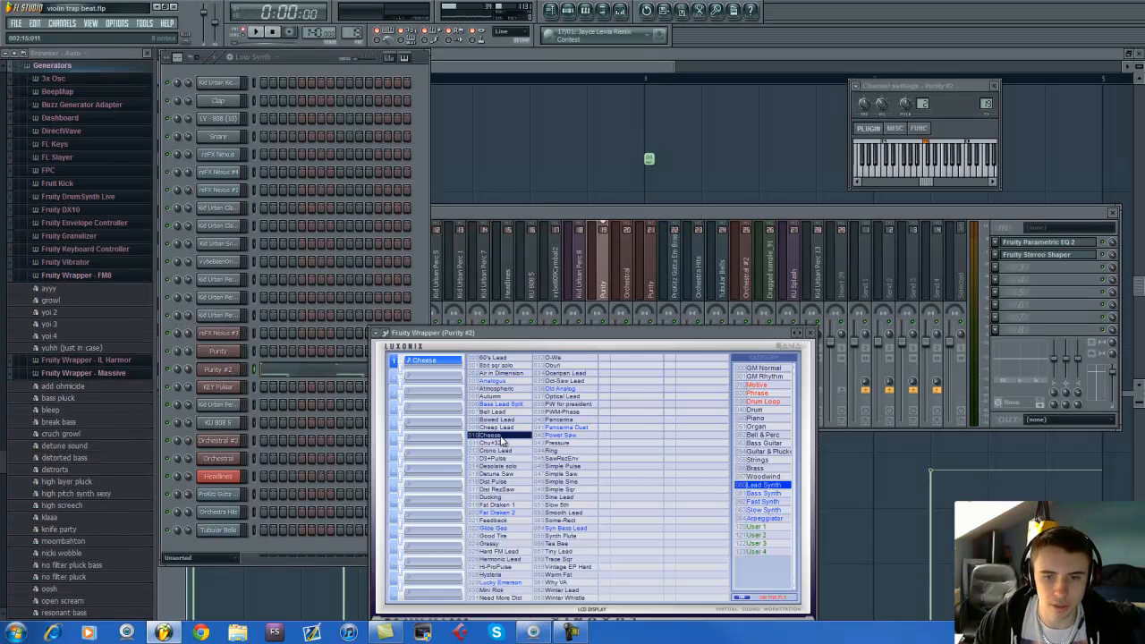
left_click_drag(502, 335, 483, 225)
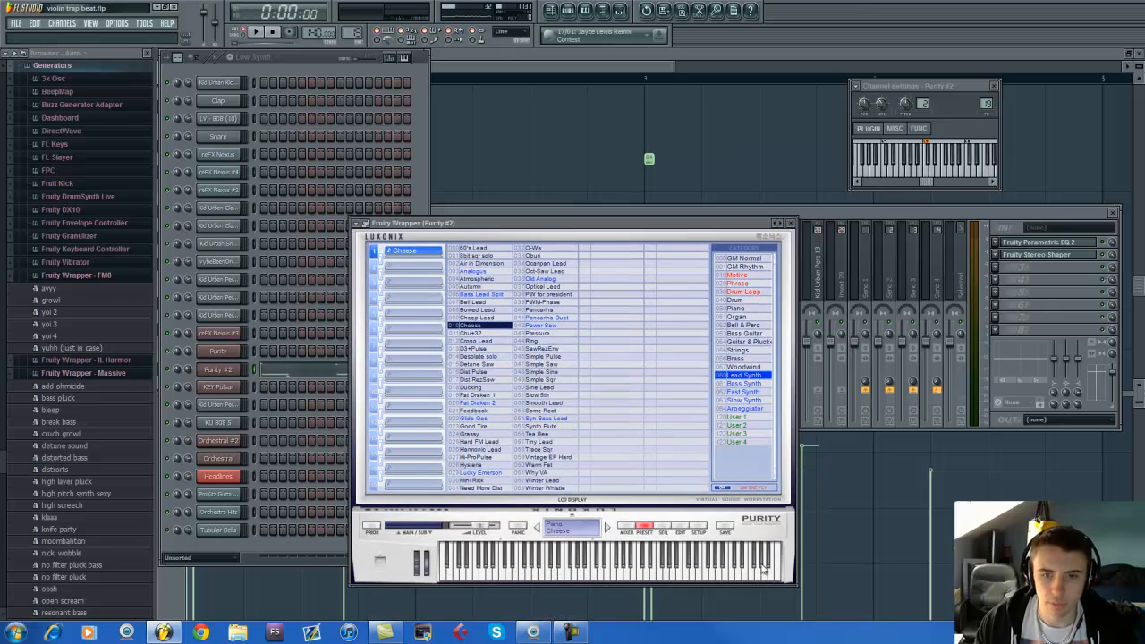
left_click(678, 530)
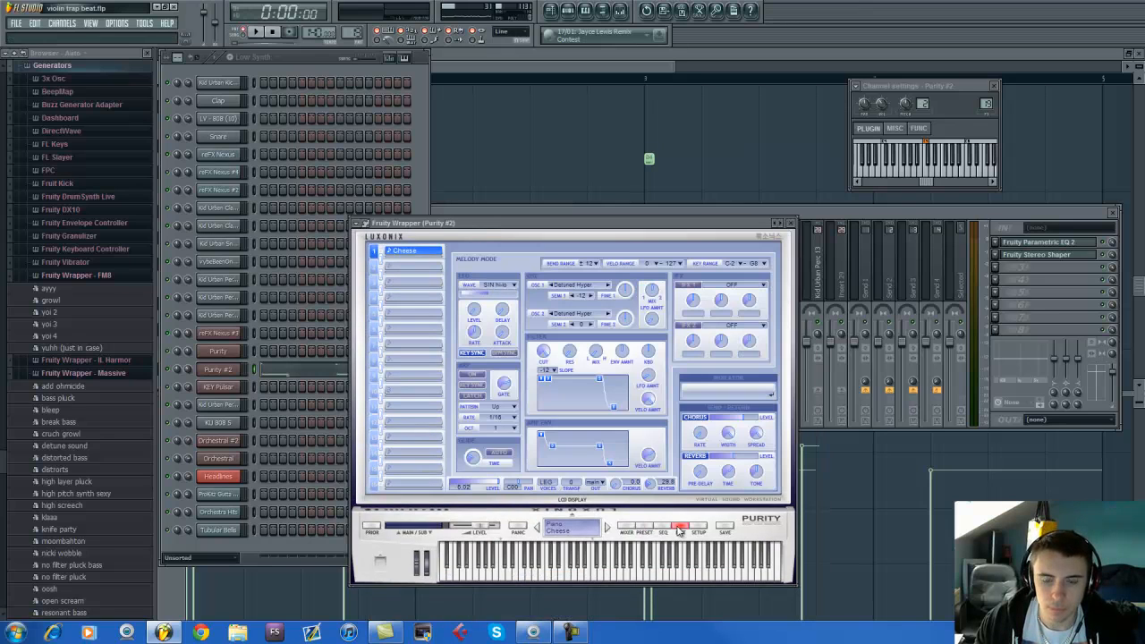
Step: Audition the Cheese lead sound by playing several notes on the Purity #2 channel
key("v")
key("c")
key("v")
key("b")
key("n")
key("v")
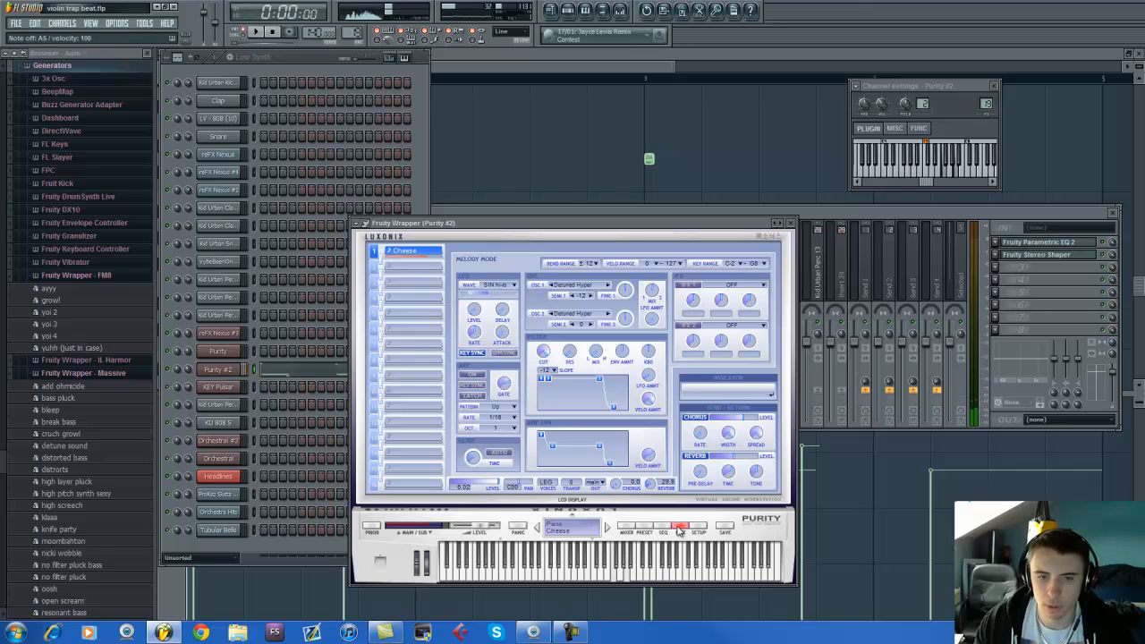
key("n")
key("n")
key("c")
key("b")
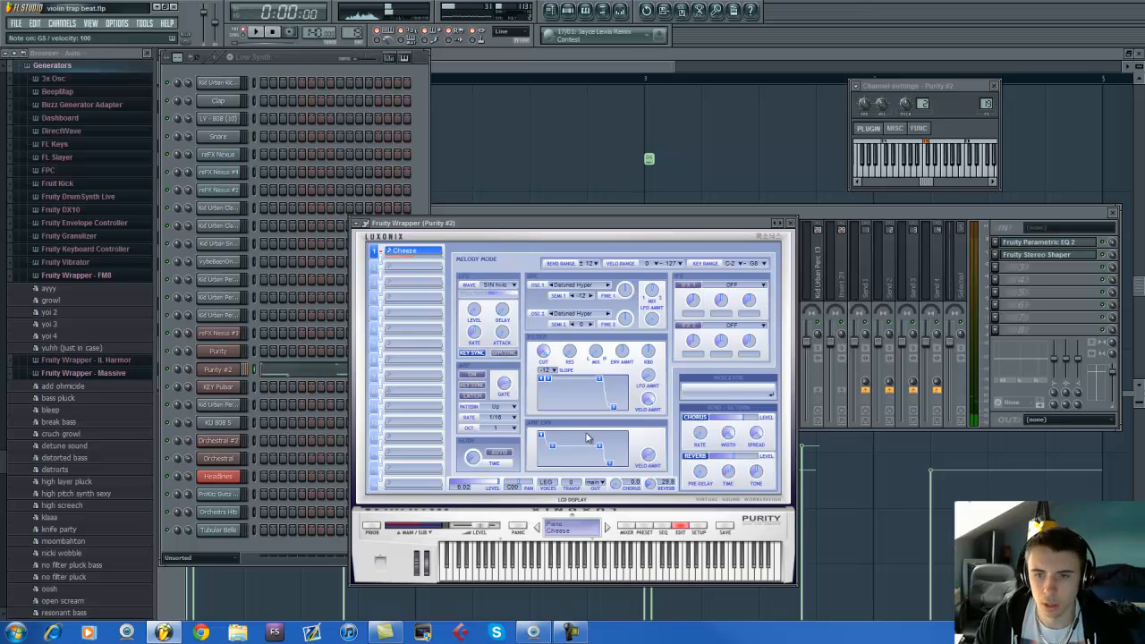
key("v")
key("b")
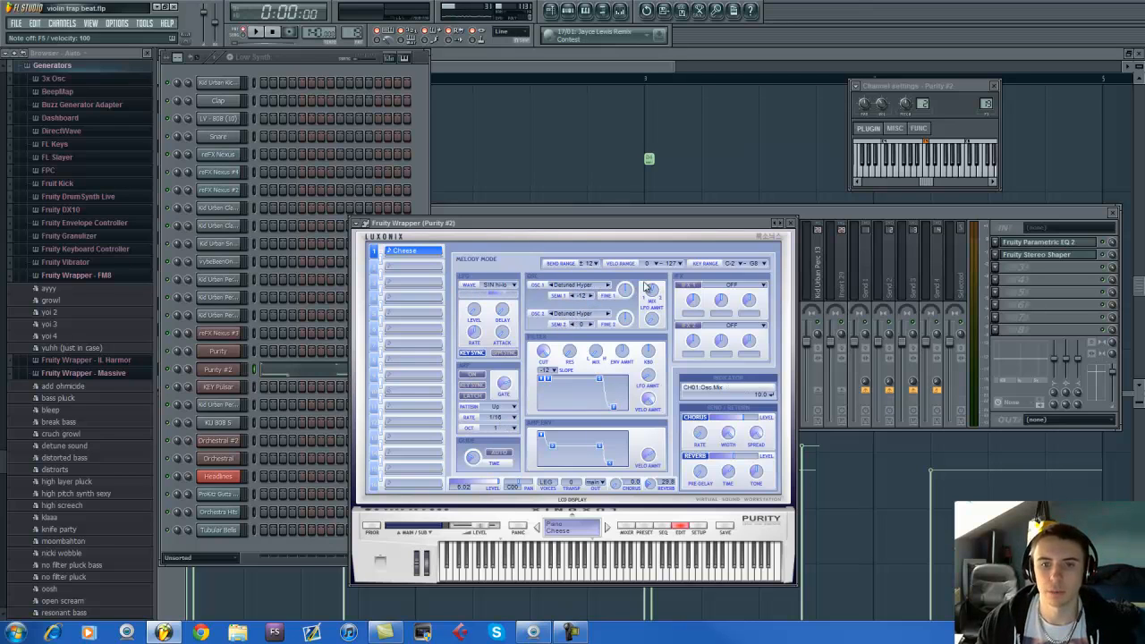
Step: Bring the step sequencer forward and play the Low Synth pattern again
left_click(299, 59)
key("space")
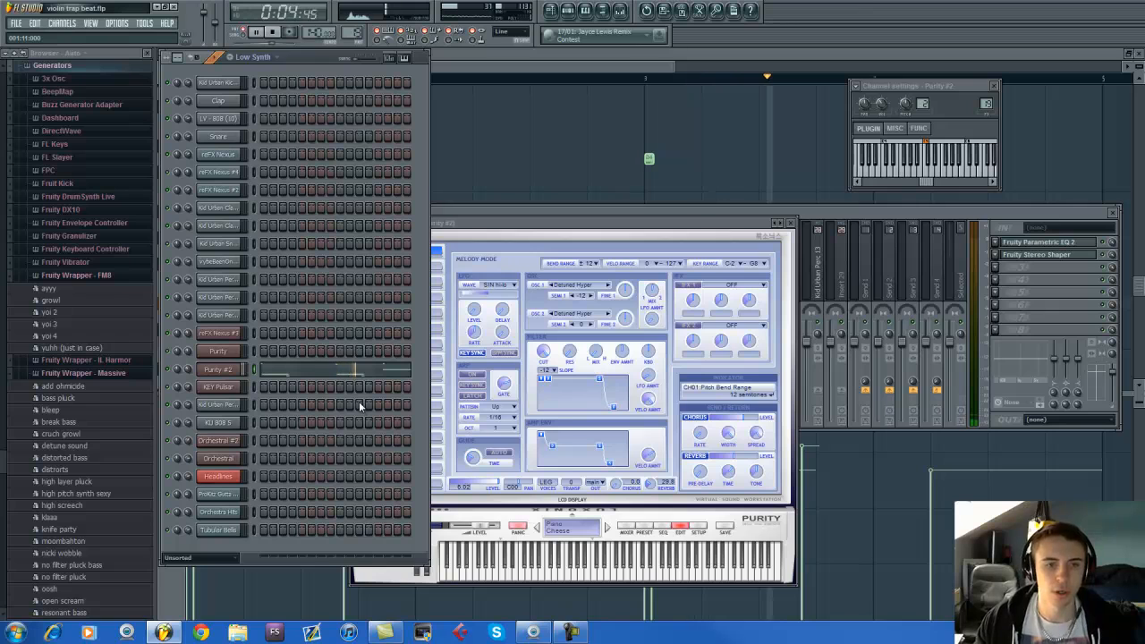
key("space")
Step: Try doubling the Low Synth line in the reFX Nexus piano roll with long D#3 notes at bars 1 and 3 during playback
right_click(227, 159)
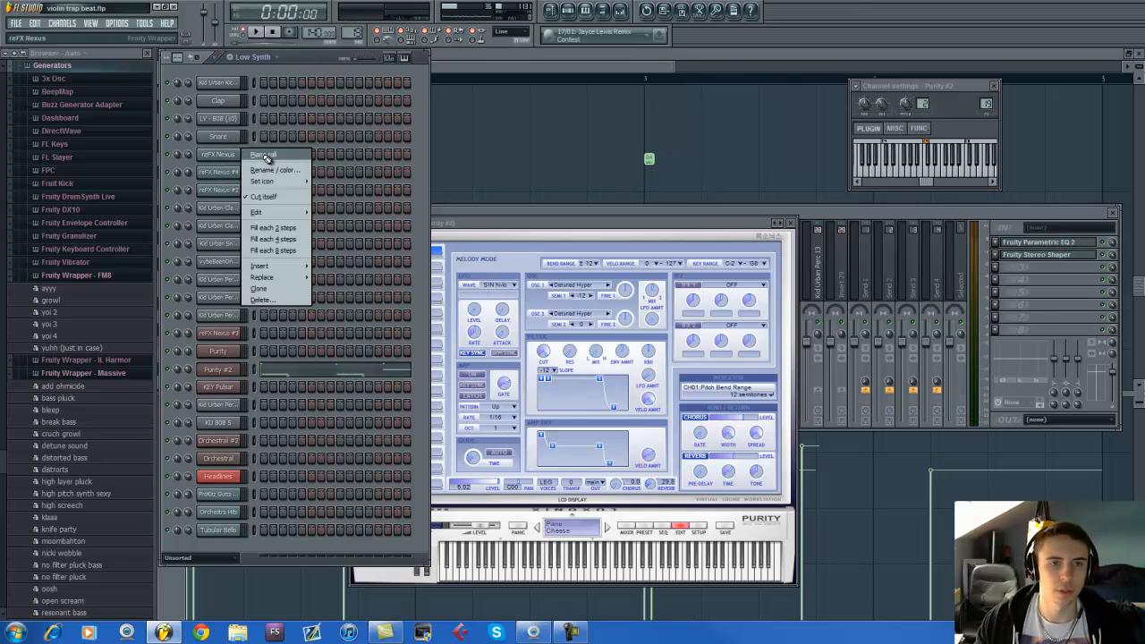
left_click(259, 162)
left_click_drag(176, 318, 179, 333)
scroll(182, 334, "down", 3)
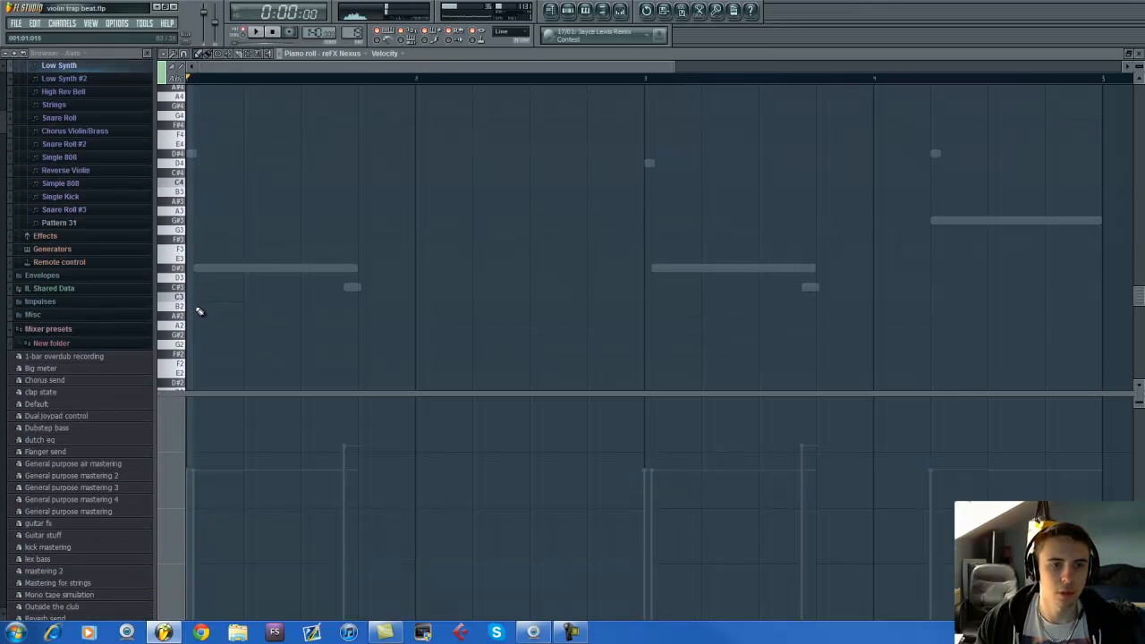
left_click_drag(190, 276, 163, 259)
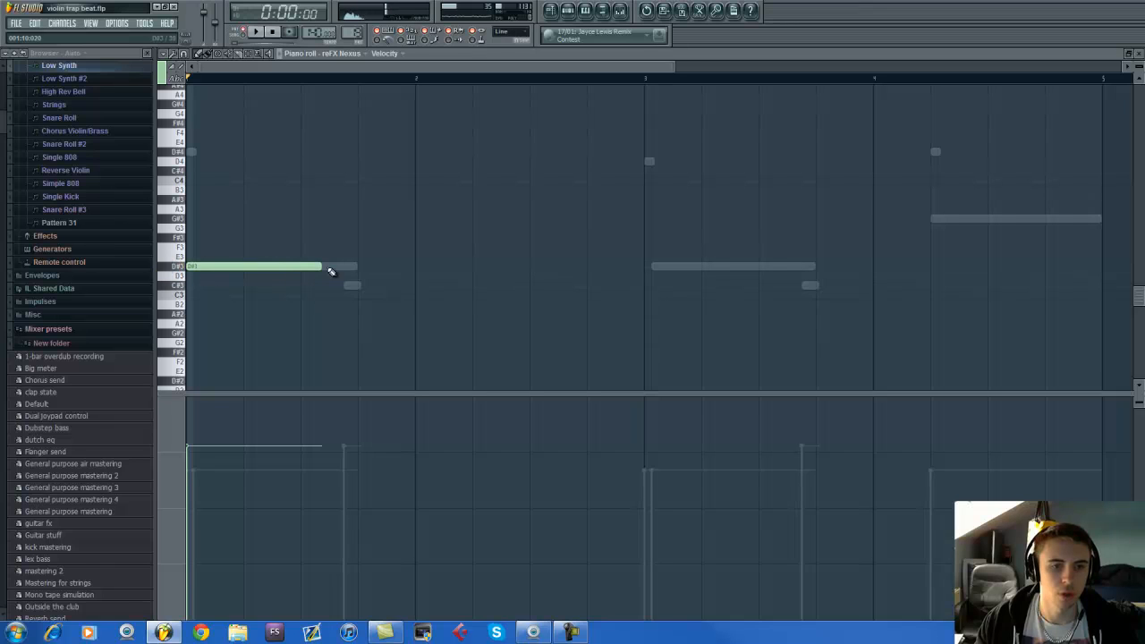
left_click_drag(320, 267, 355, 280)
key("space")
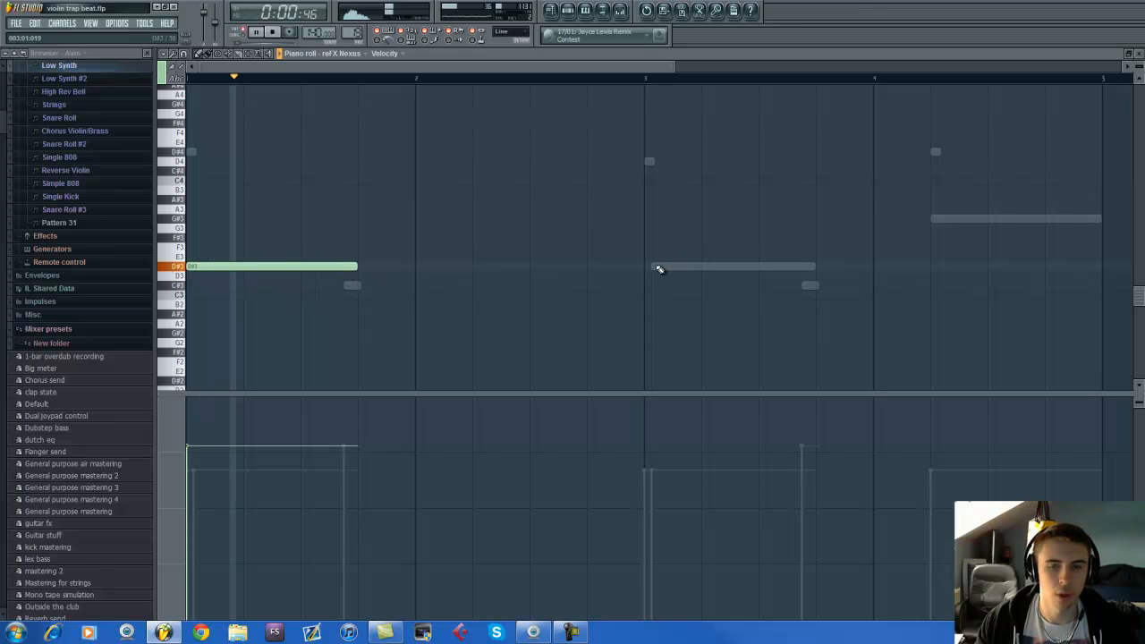
left_click(656, 266)
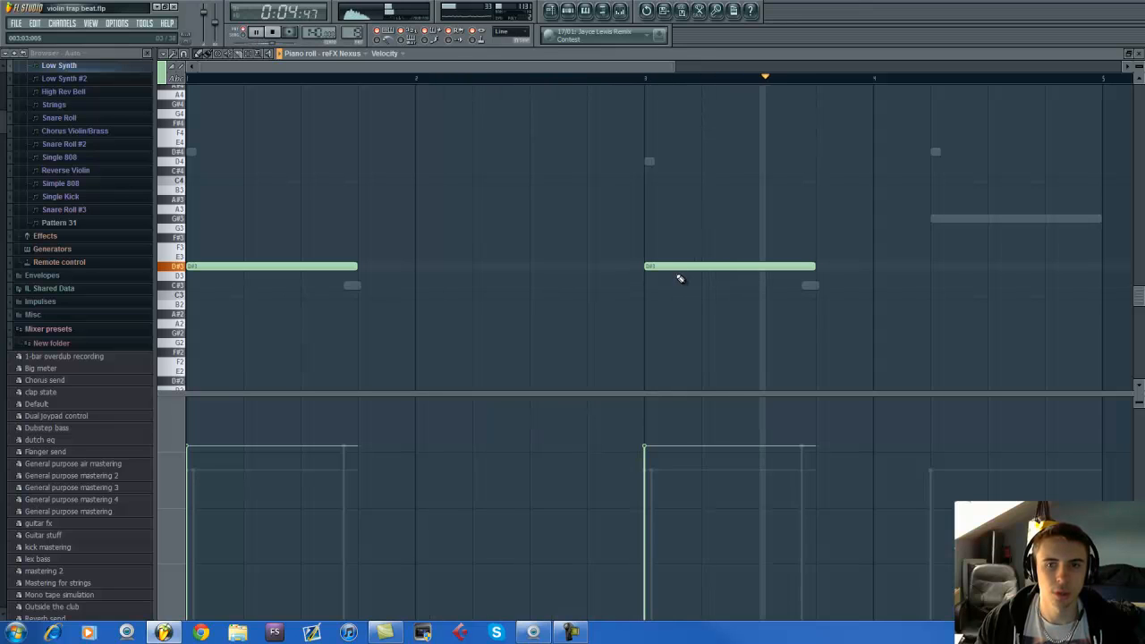
Step: Try a G#3 note in bar 4, stop playback and delete the trial notes from the reFX Nexus piano roll
left_click(933, 227)
right_click(936, 226)
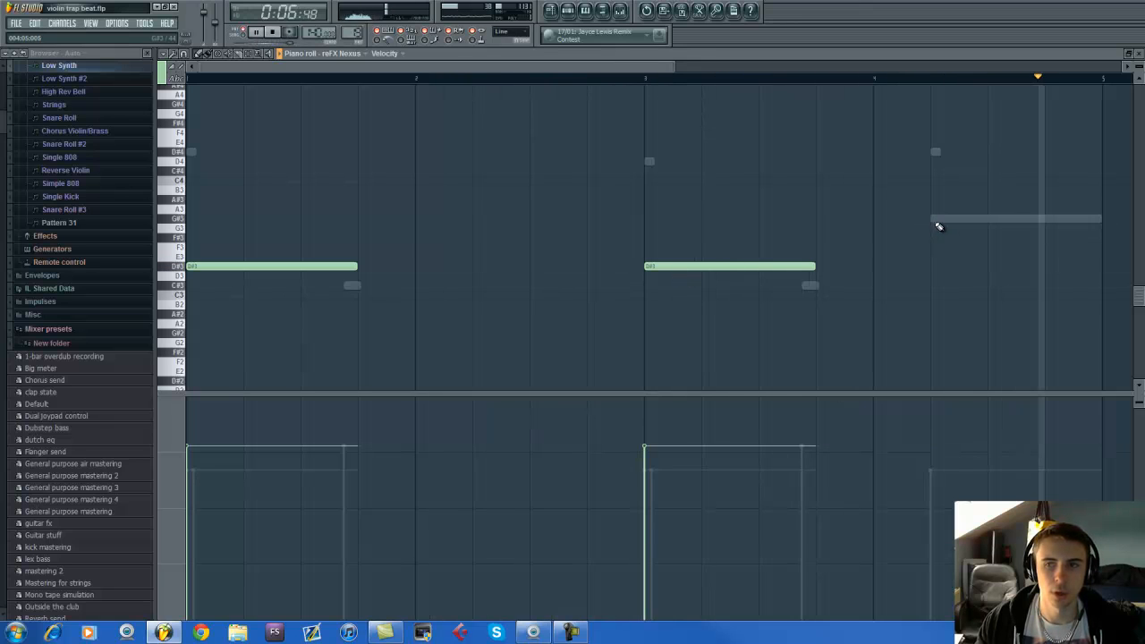
left_click(936, 219)
key("space")
right_click(939, 219)
right_click(799, 266)
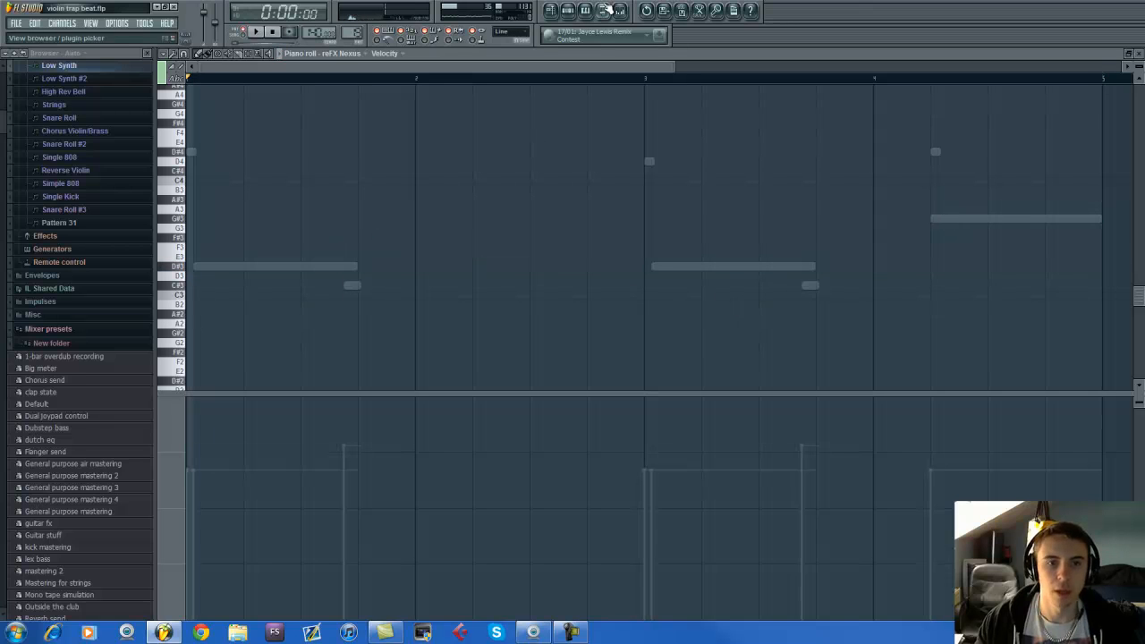
Step: Examine the Fruity Stereo Shaper and Fruity Parametric EQ 2 settings on the Purity mixer track
left_click(620, 10)
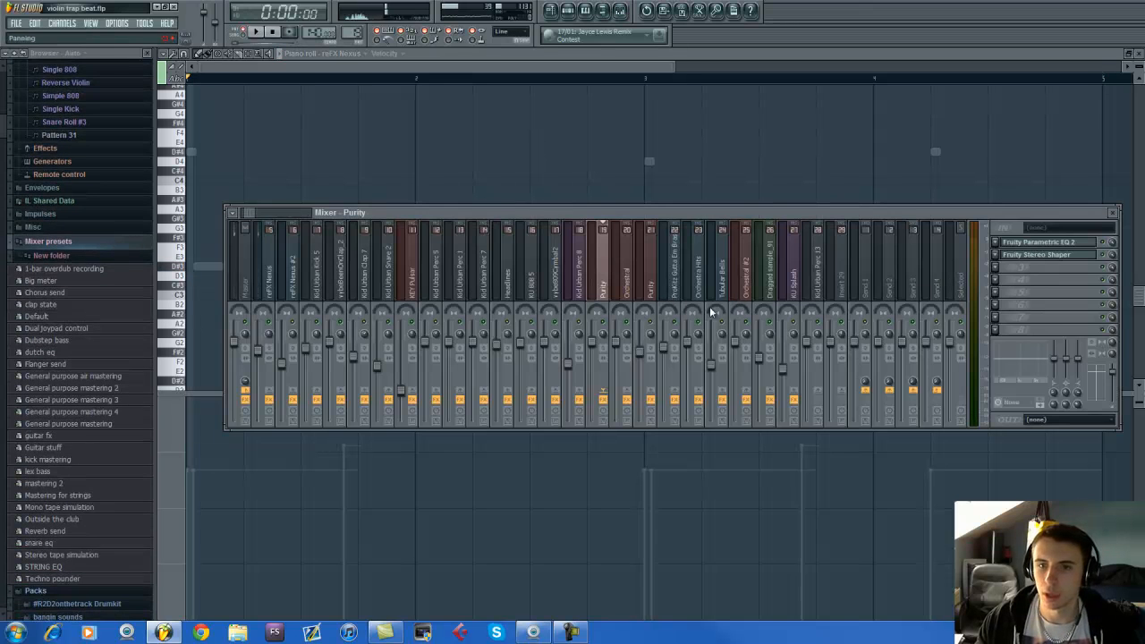
left_click(1036, 254)
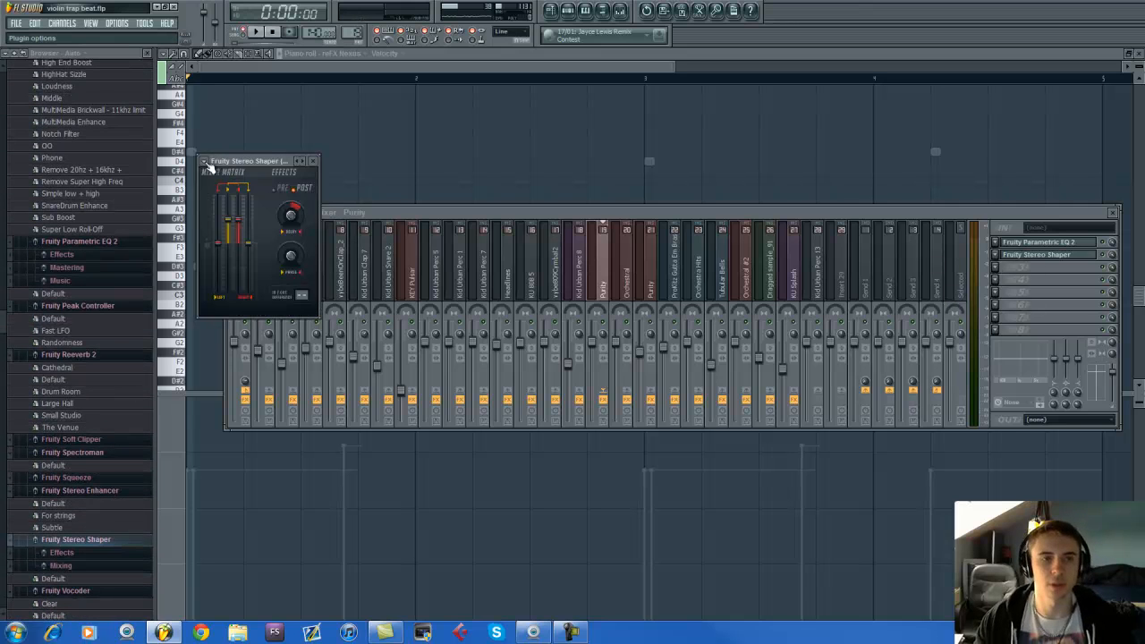
left_click(1042, 242)
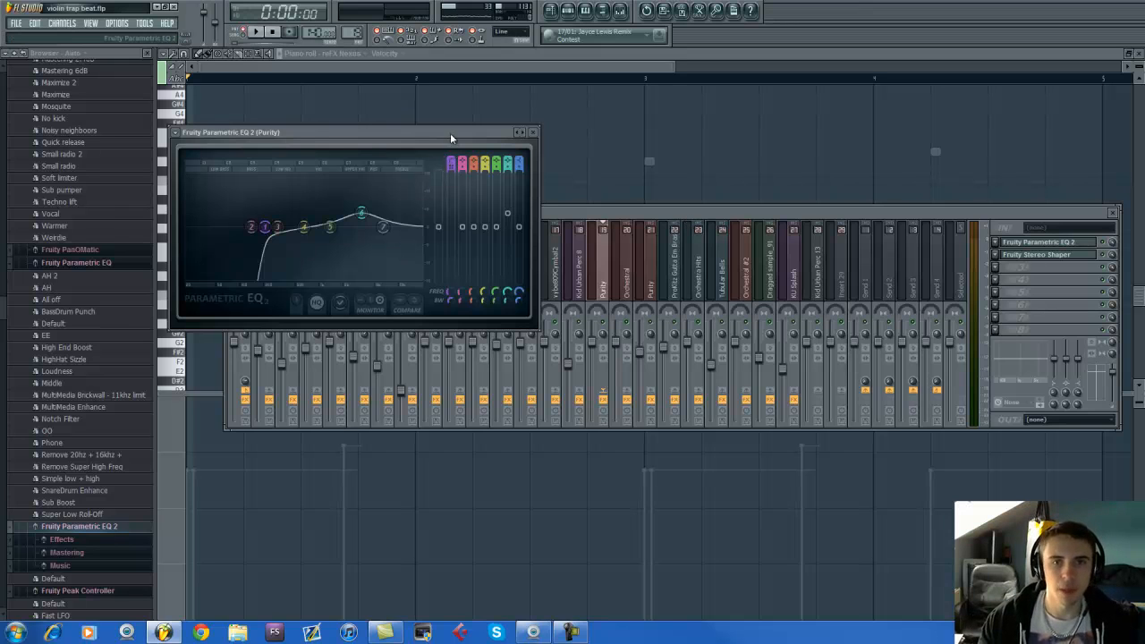
left_click_drag(450, 132, 459, 93)
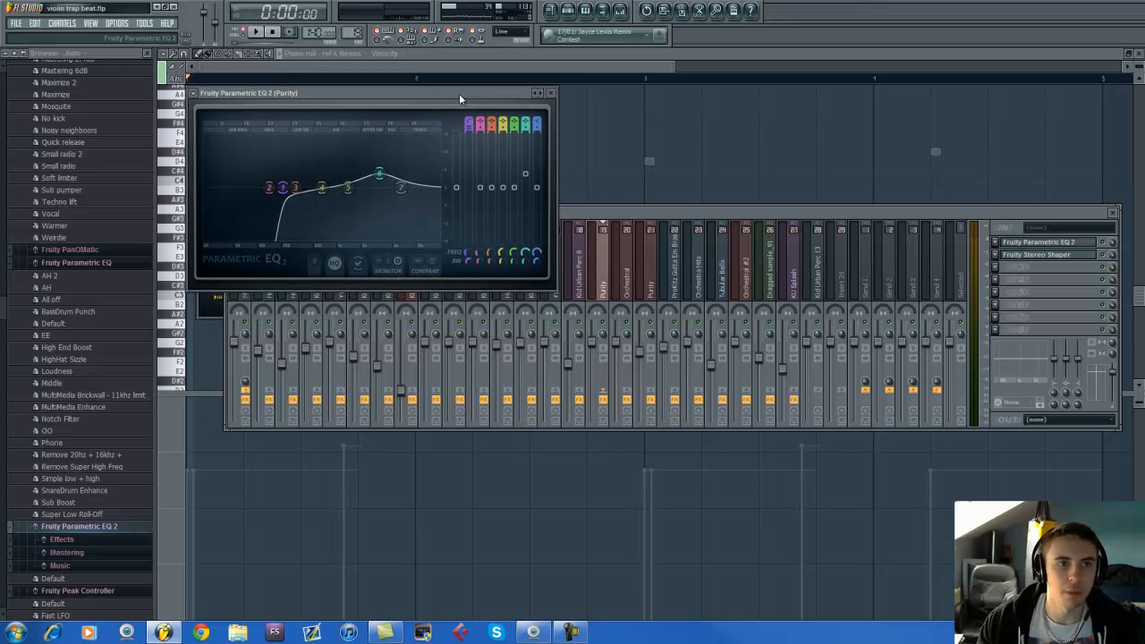
left_click(578, 216)
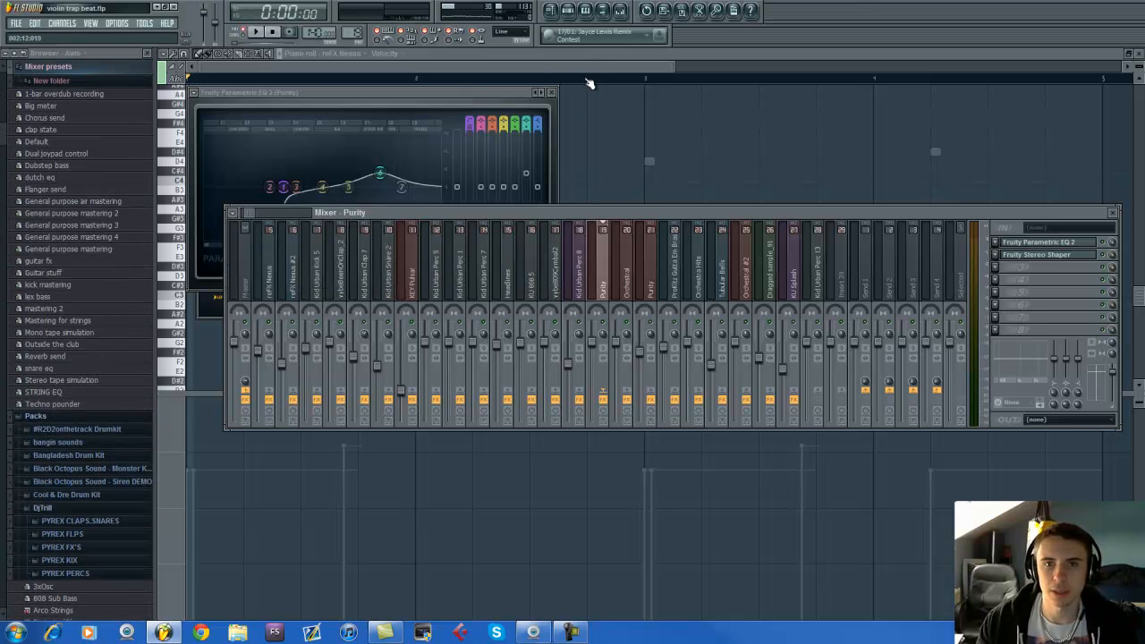
Step: Bring up the step sequencer, switch to the High Rev Bell pattern and show the Tubular Bells channel settings
left_click(567, 10)
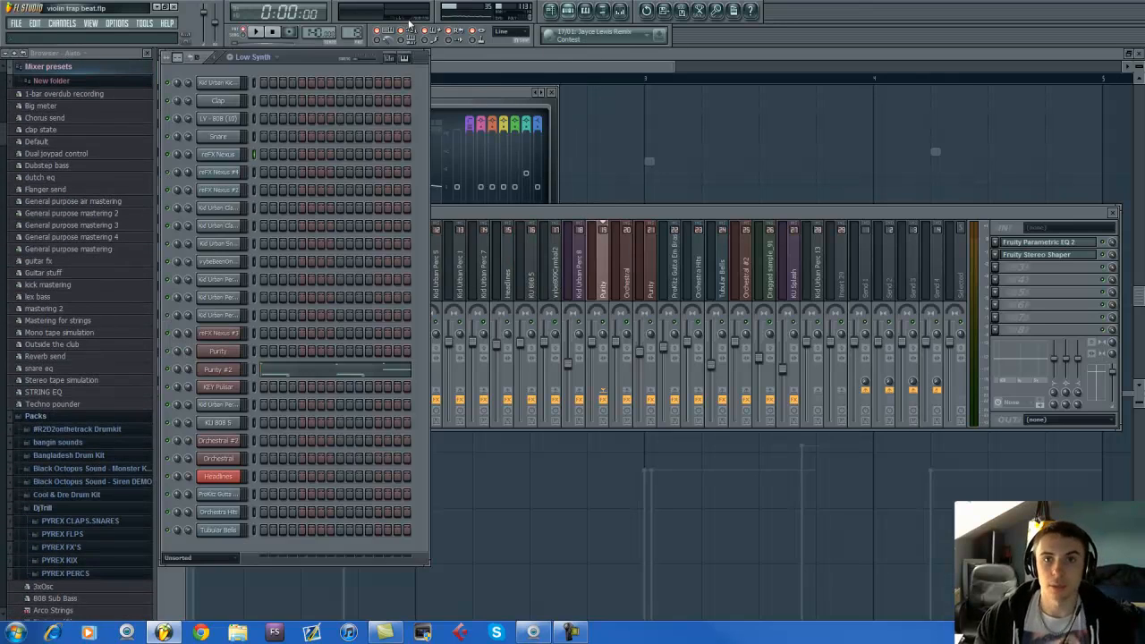
left_click_drag(359, 35, 363, 23)
left_click(230, 531)
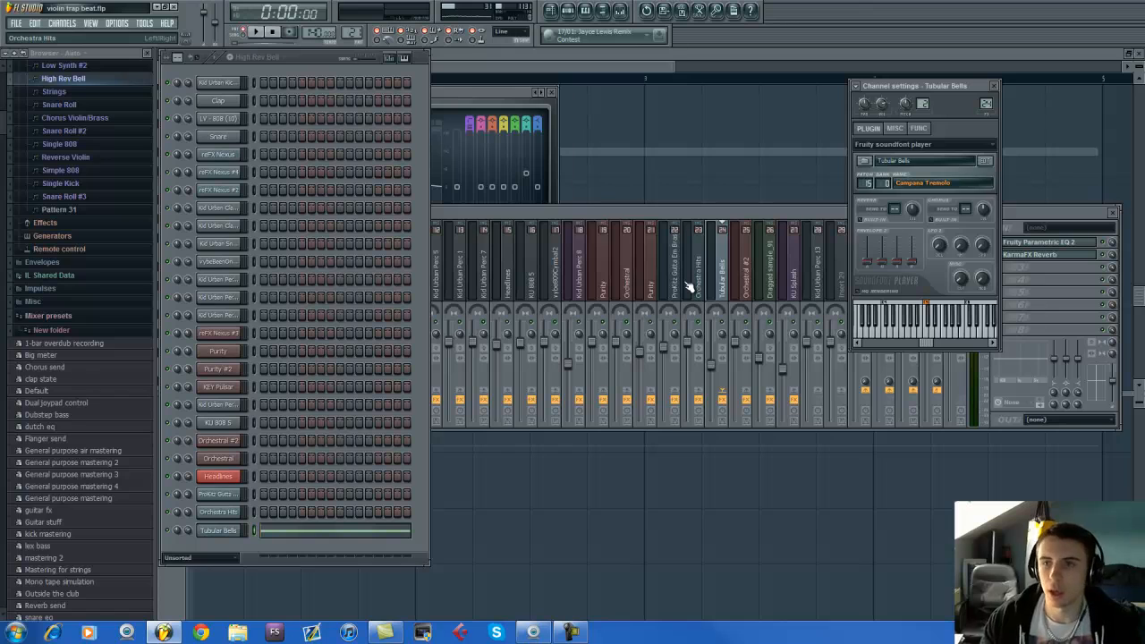
left_click(315, 57)
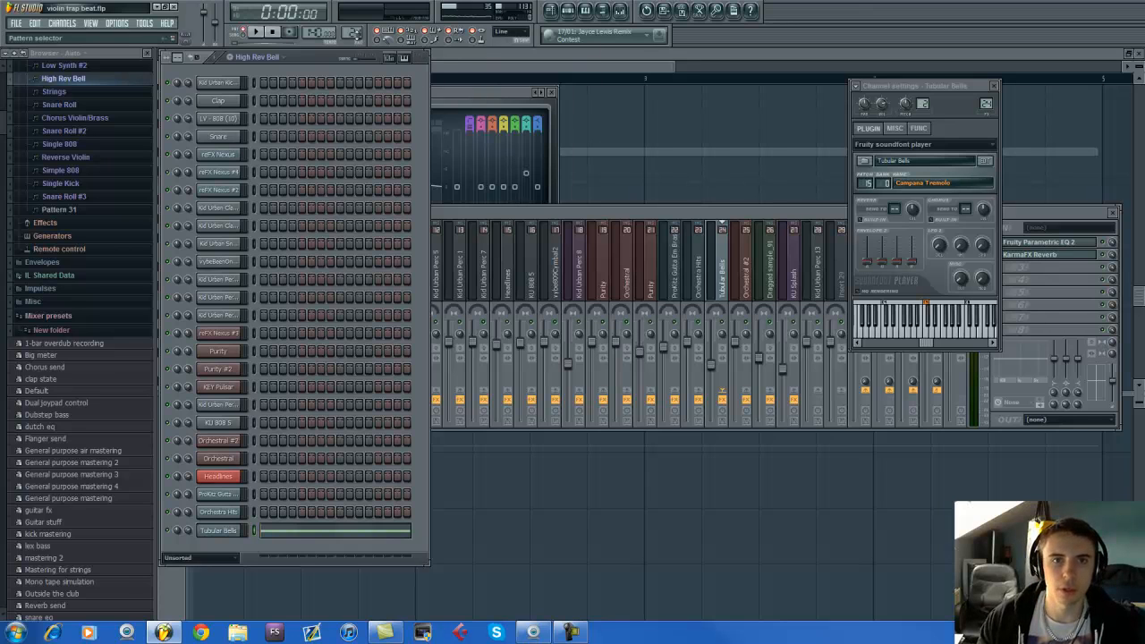
Step: Browse through the Chorus Violin/Brass pattern and select the Snare Roll pattern
scroll(354, 27, "down", 3)
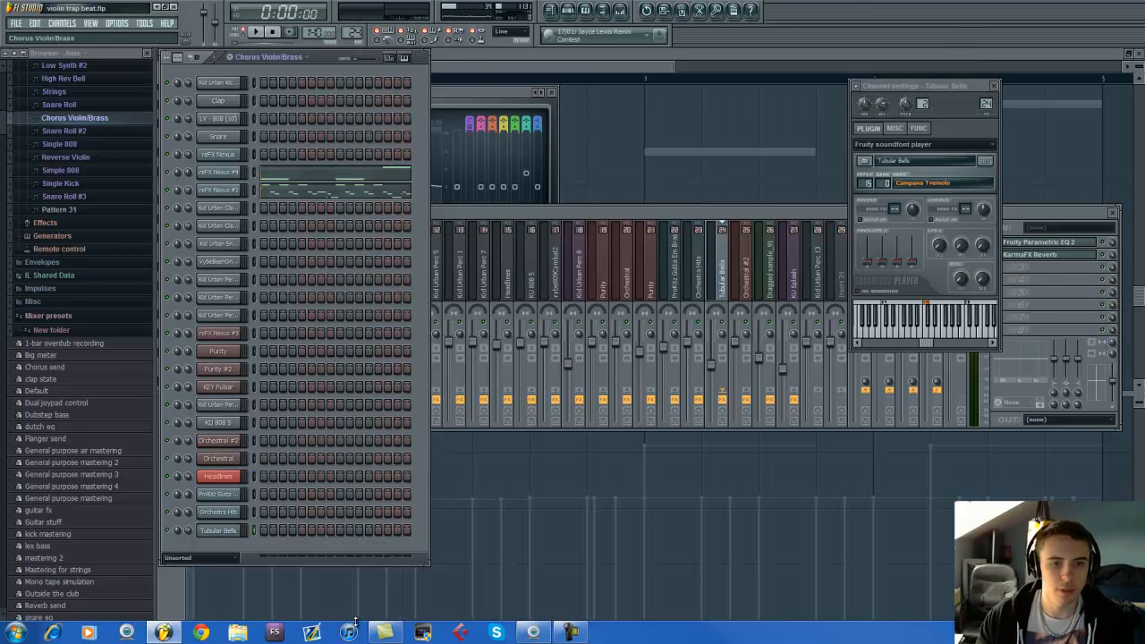
mouse_move(357, 619)
left_mouse_down()
mouse_move(366, 600)
mouse_move(366, 620)
left_mouse_up()
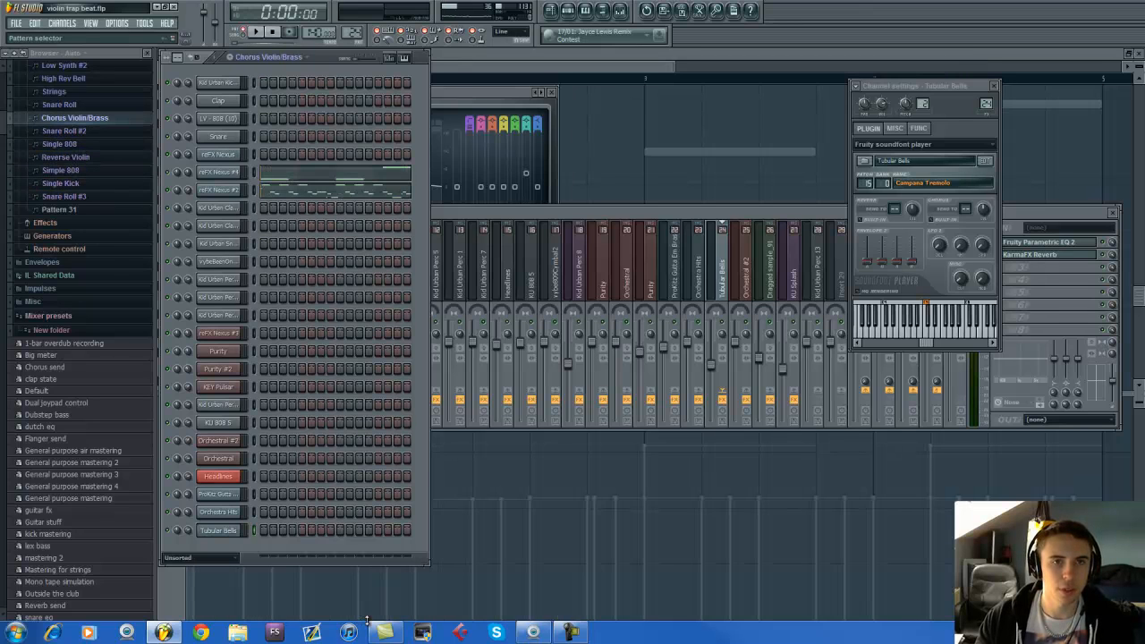
left_click_drag(353, 33, 355, 39)
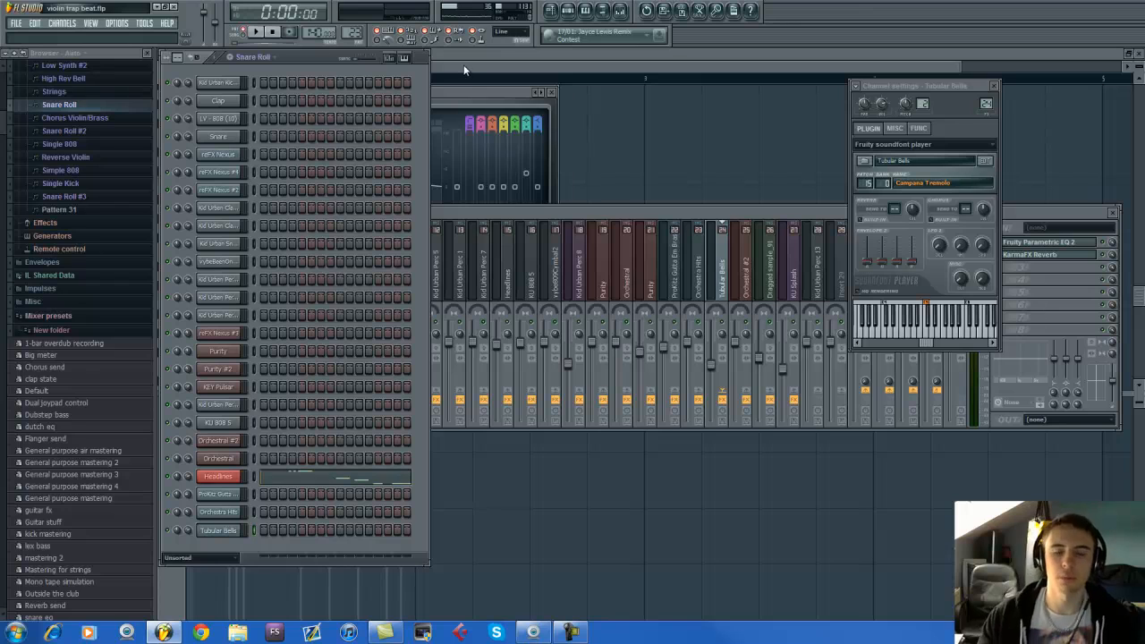